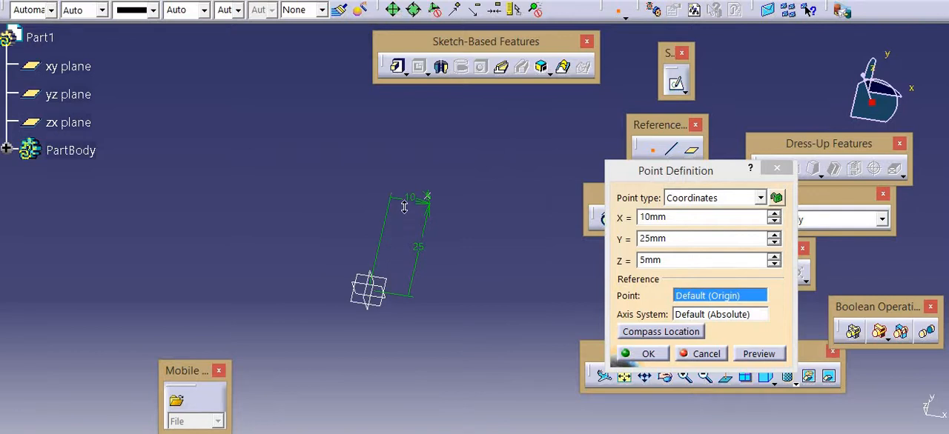
Create a coordinate reference point at X 10 mm, Y 25 mm, Z 5 mm from the default origin
ctrl+middle_drag(404, 207, 406, 177)
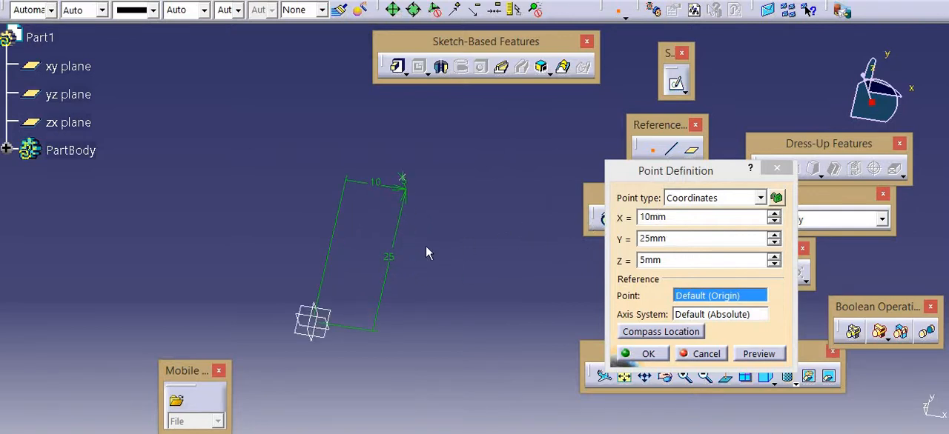
click(646, 356)
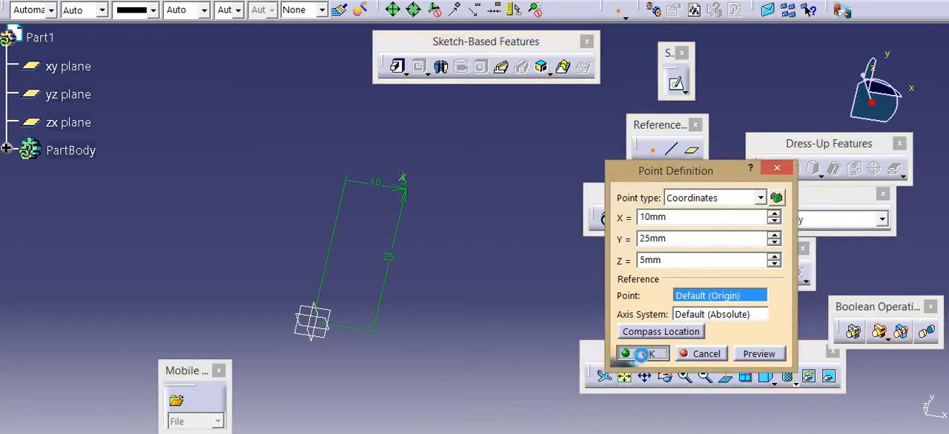
click(649, 150)
click(703, 199)
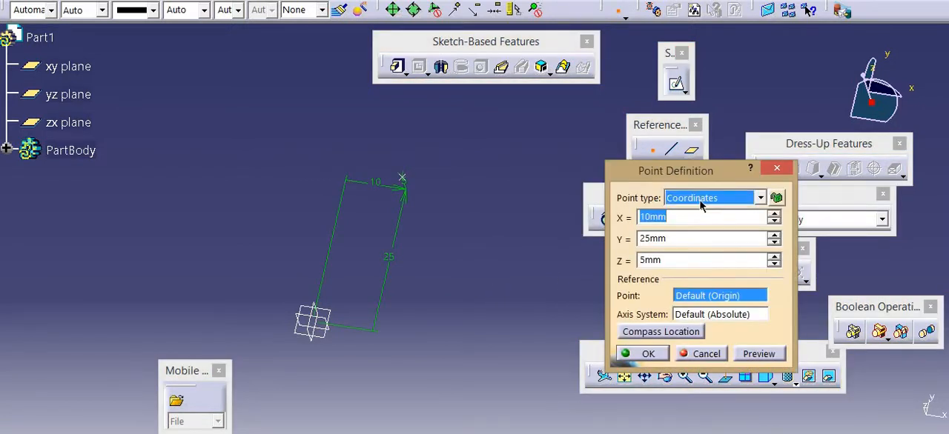
click(701, 226)
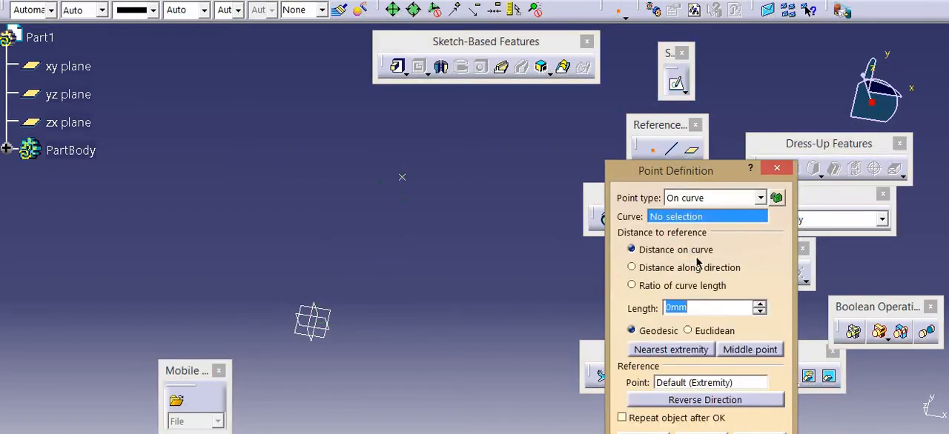
click(773, 170)
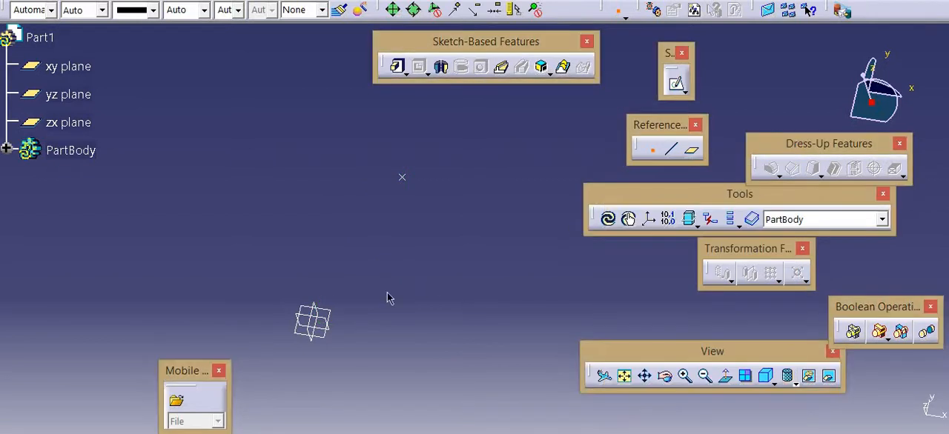
Sketch an open wavy spline on the xy plane, running above and past the origin, and exit the sketch
click(335, 313)
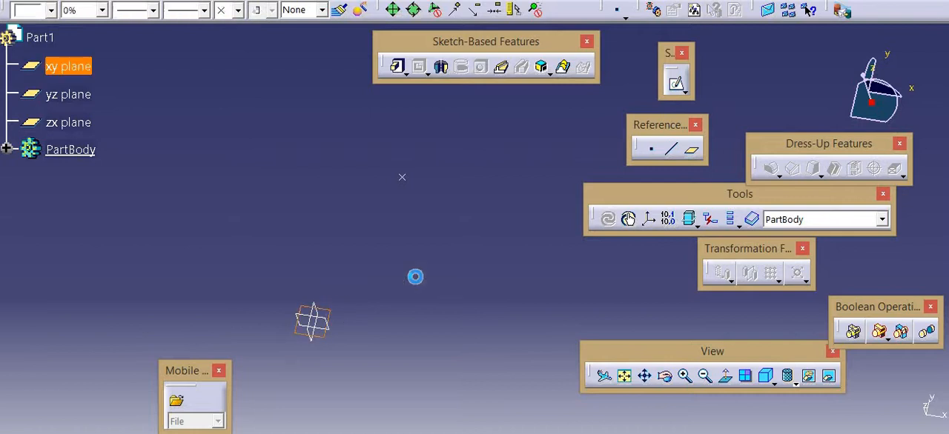
click(674, 85)
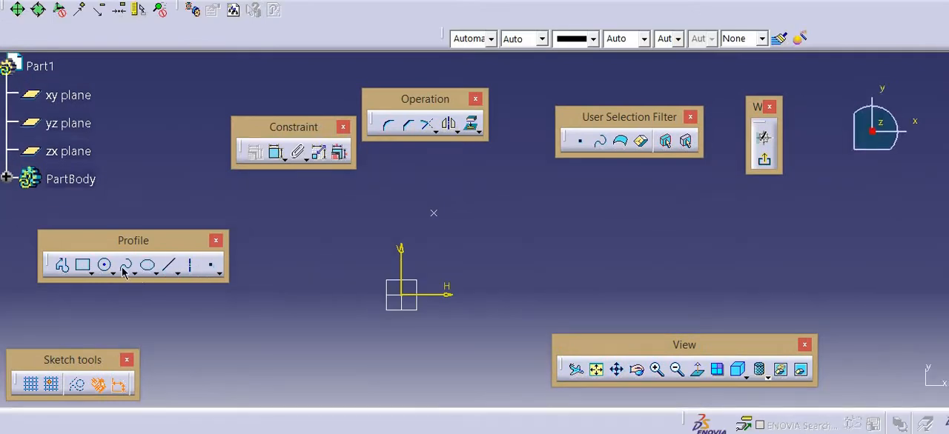
click(124, 270)
click(319, 270)
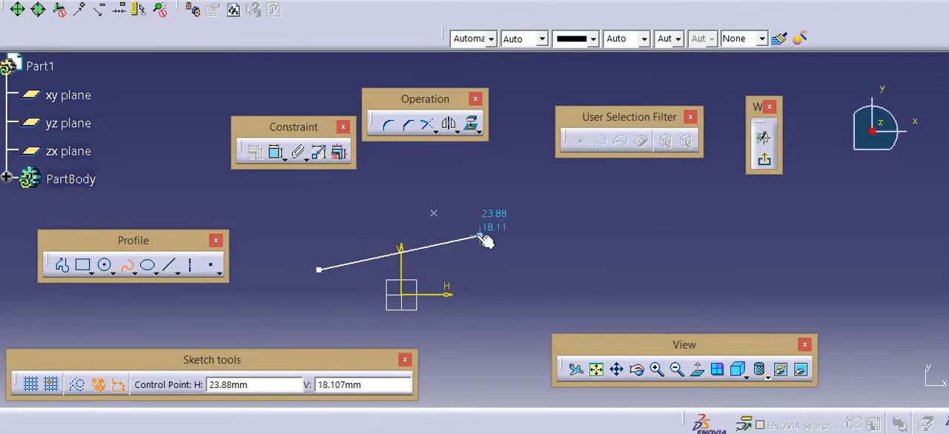
click(476, 235)
click(620, 263)
click(690, 235)
double_click(749, 176)
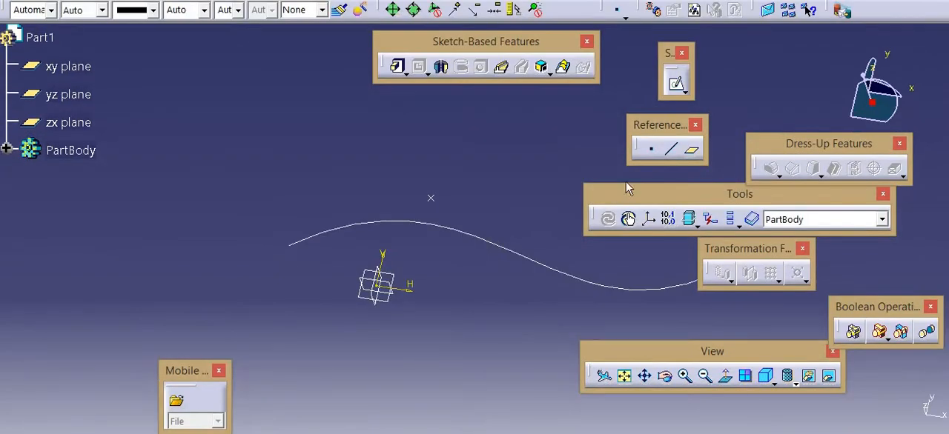
Create an on-curve reference point at the middle of the spline, at a curve length ratio of 0.5
click(647, 150)
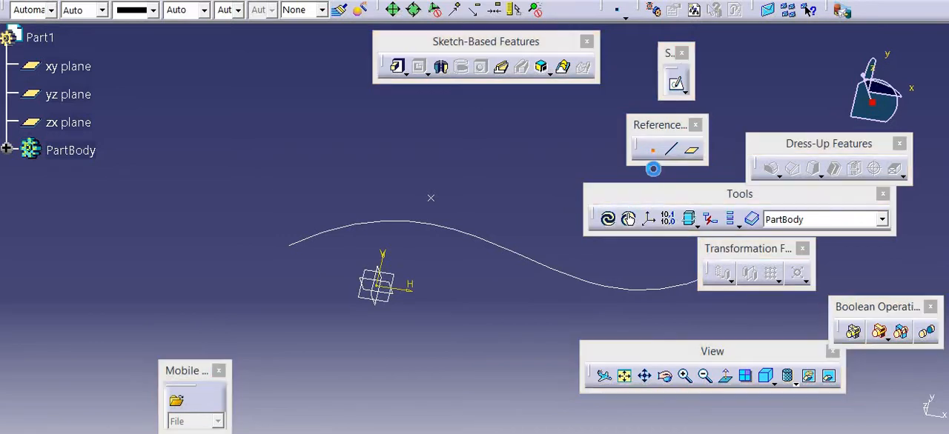
click(691, 196)
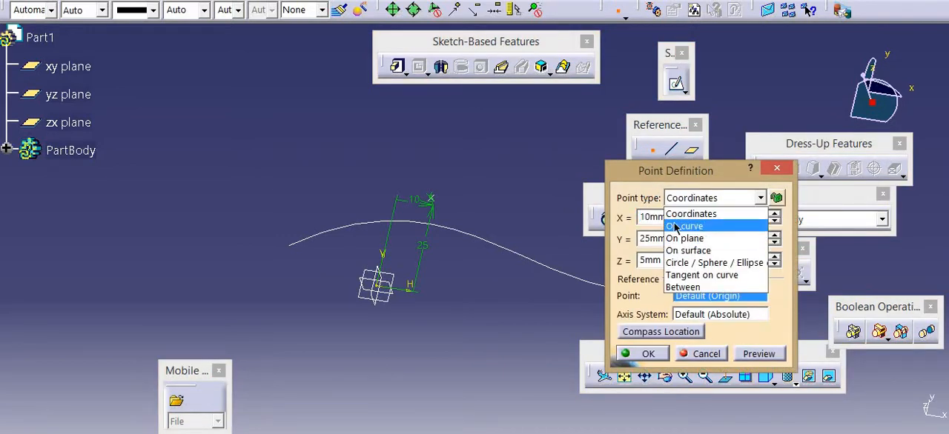
click(675, 226)
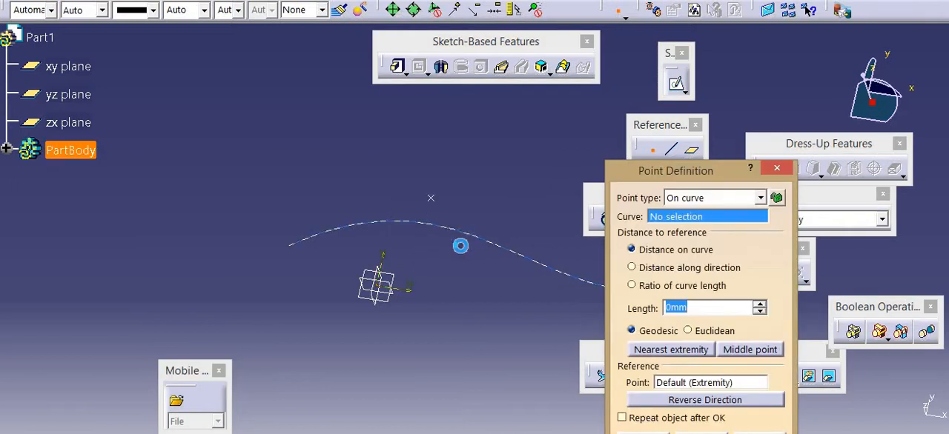
click(461, 235)
middle_drag(498, 280, 331, 260)
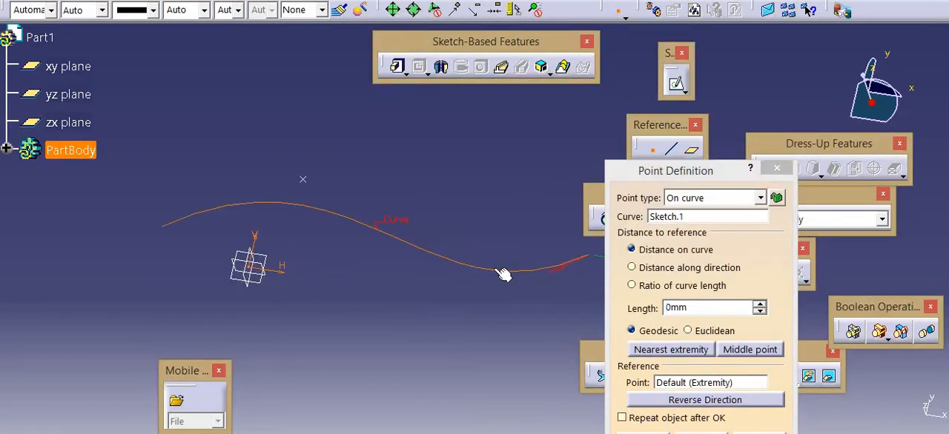
click(445, 268)
drag(451, 268, 320, 241)
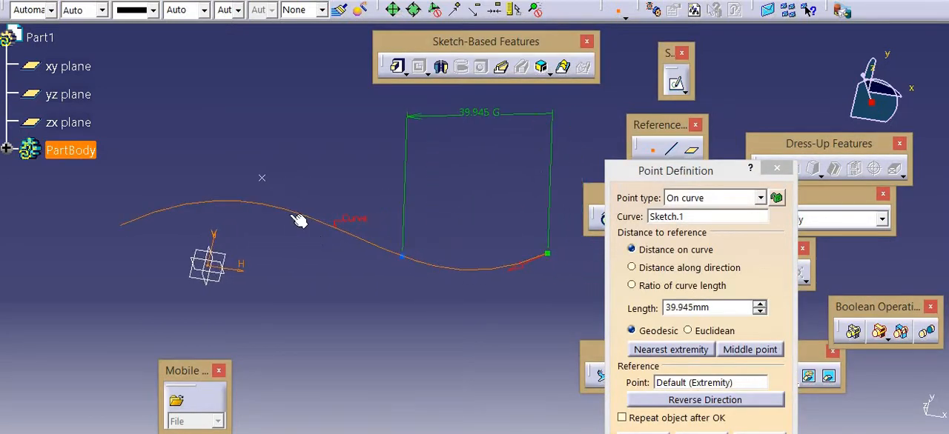
drag(299, 217, 294, 208)
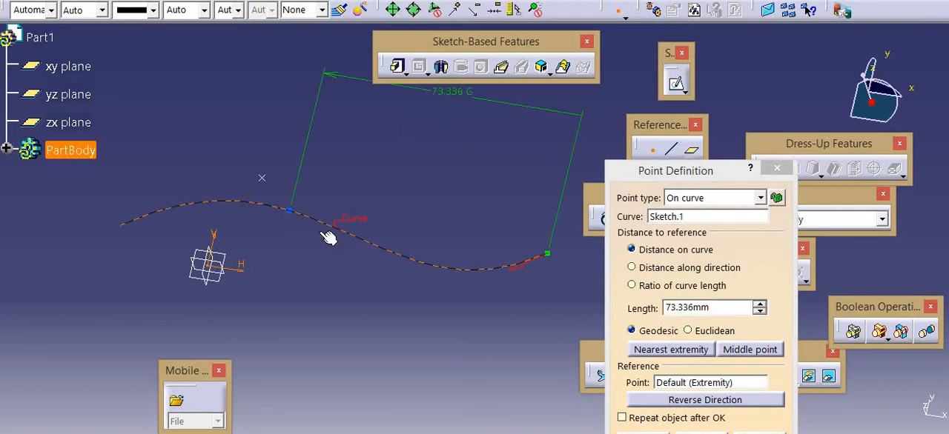
drag(327, 237, 324, 236)
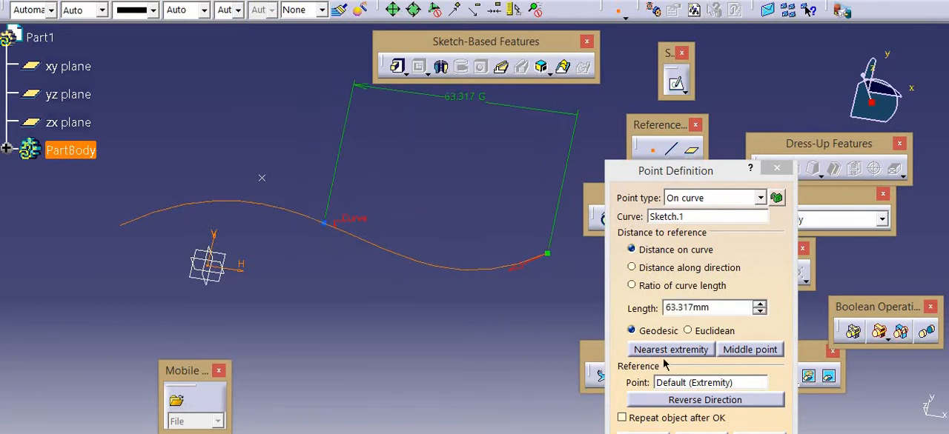
click(749, 350)
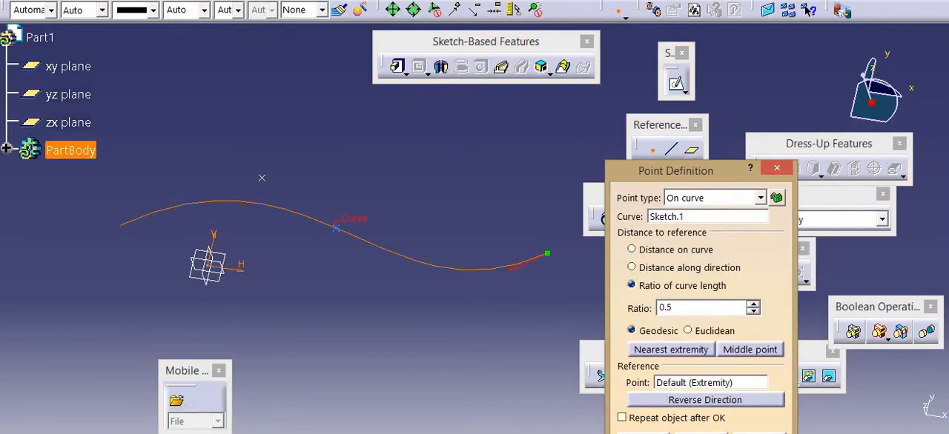
click(643, 433)
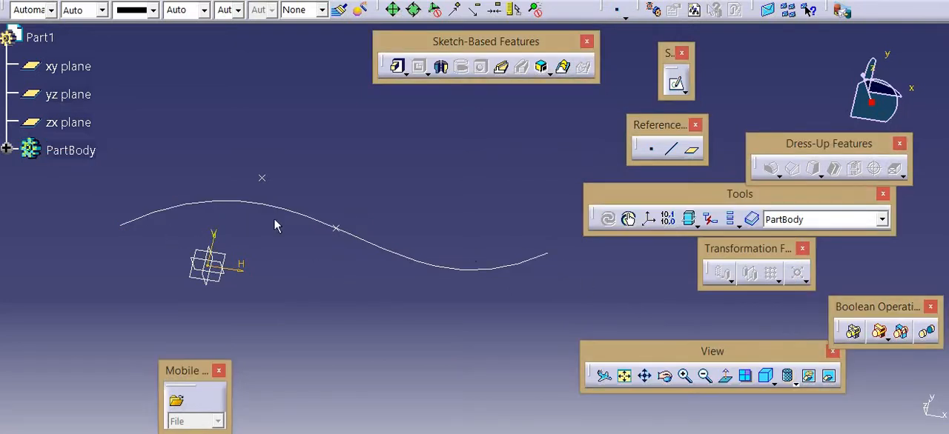
Create an on-plane reference point on the zx plane at about H -25 mm, V -23 mm from the origin
click(650, 147)
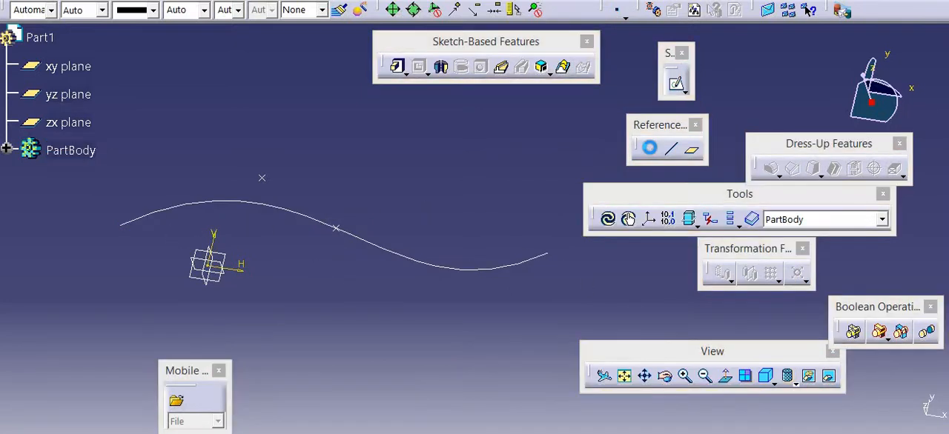
drag(695, 175, 681, 116)
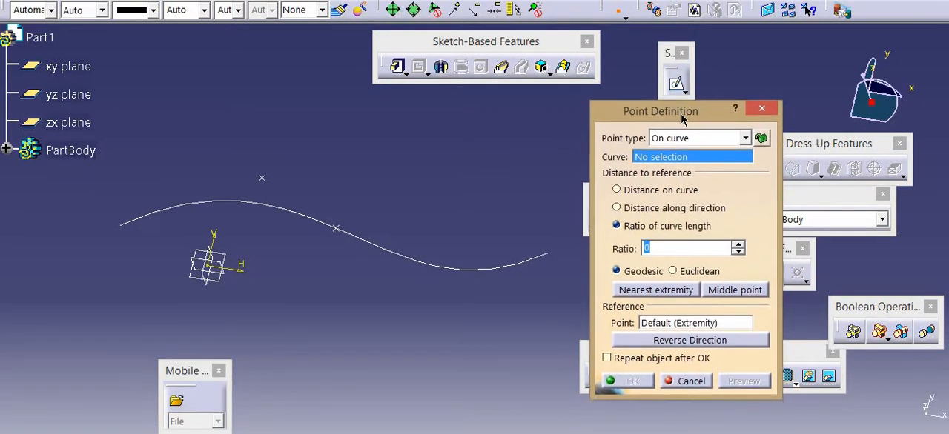
click(695, 140)
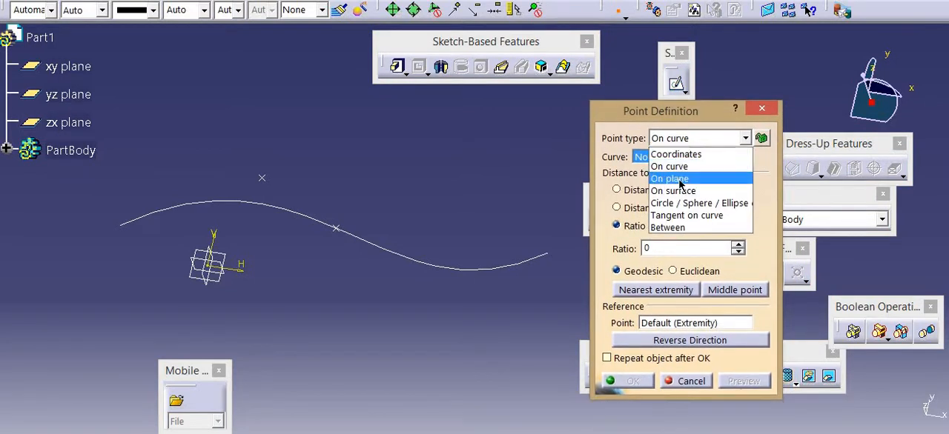
click(671, 178)
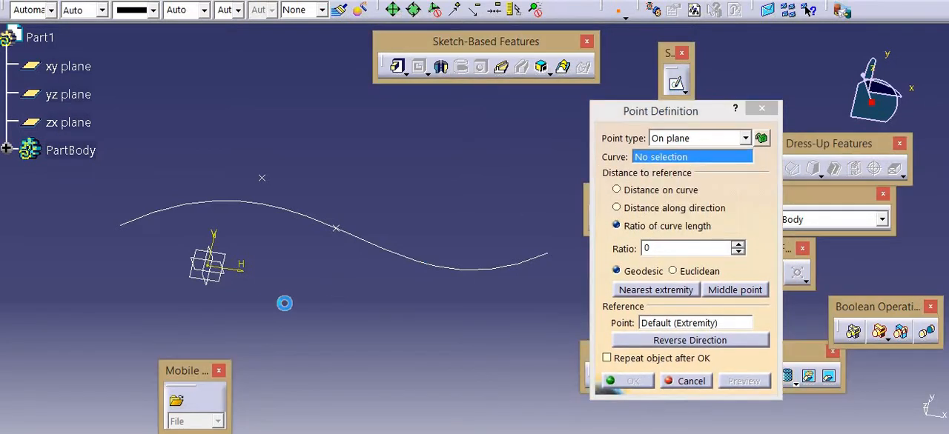
click(223, 276)
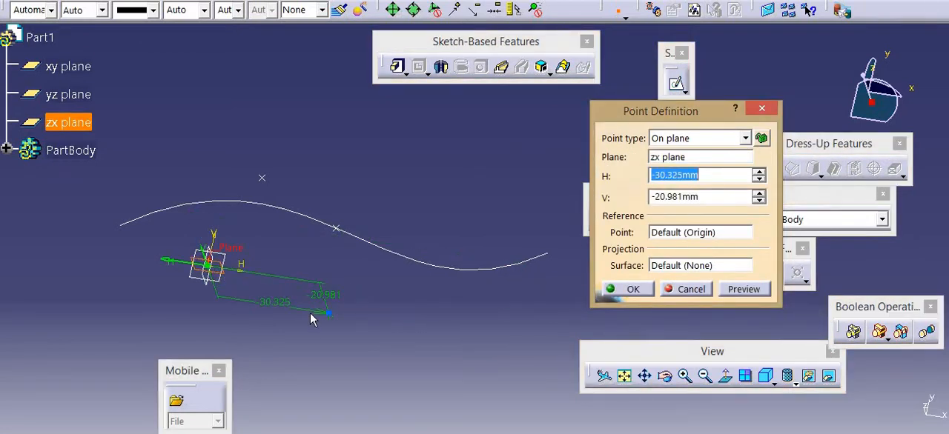
click(312, 314)
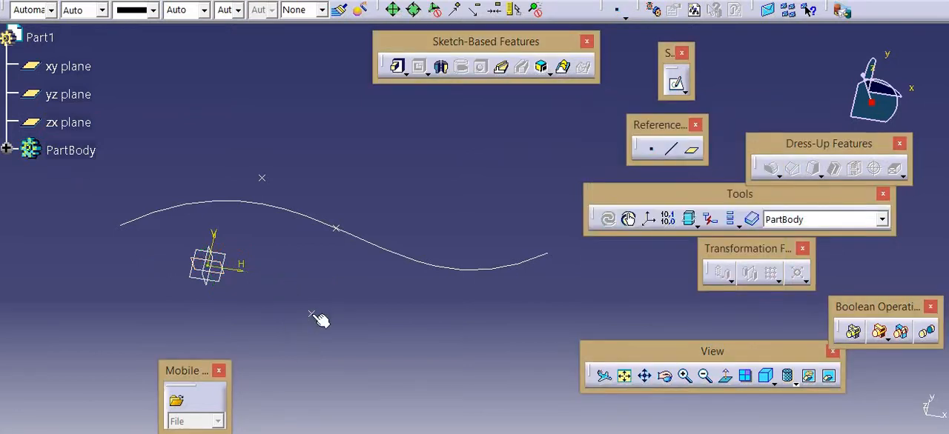
Set the H distance of the point on the zx plane to 25 mm
double_click(314, 316)
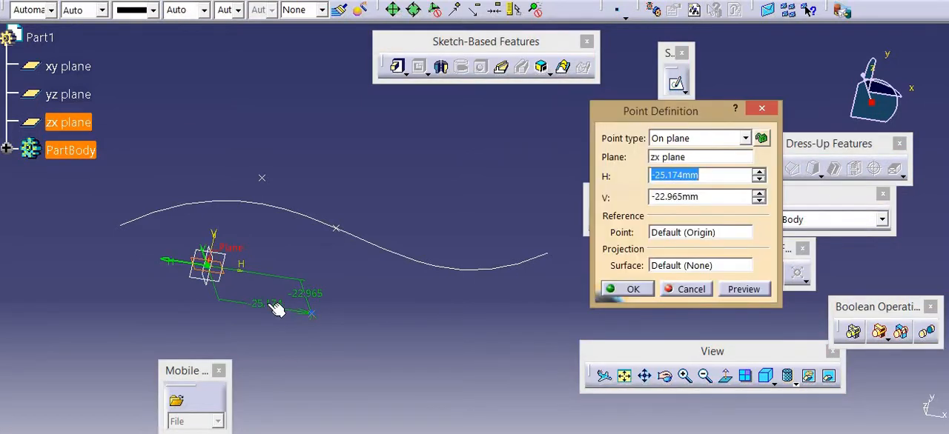
double_click(266, 309)
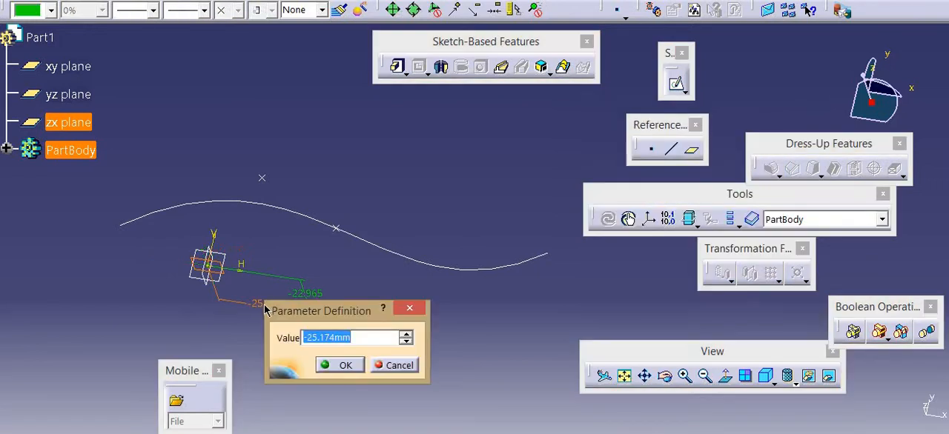
text(25)
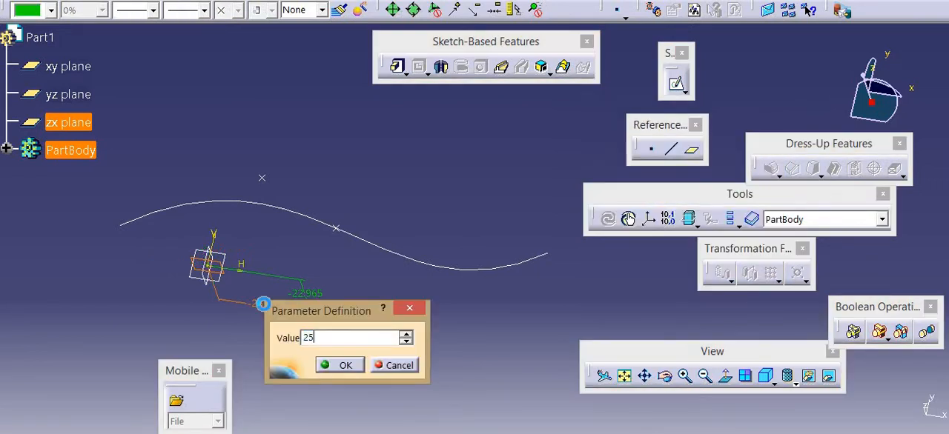
key(Return)
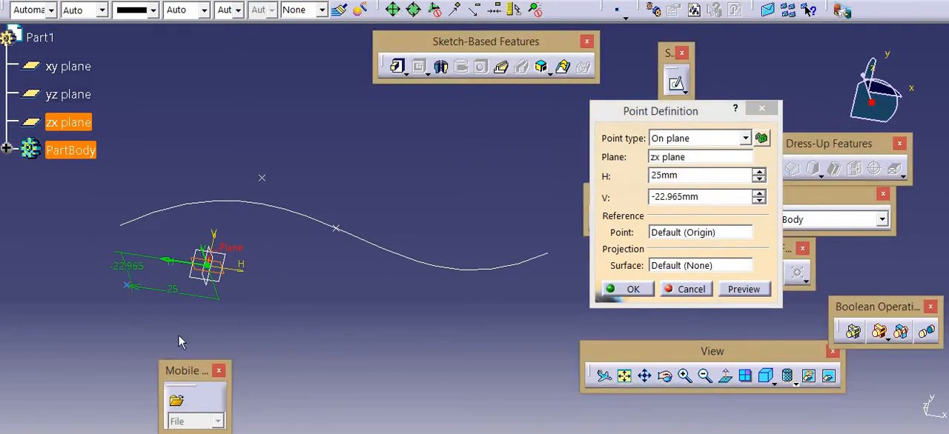
click(632, 291)
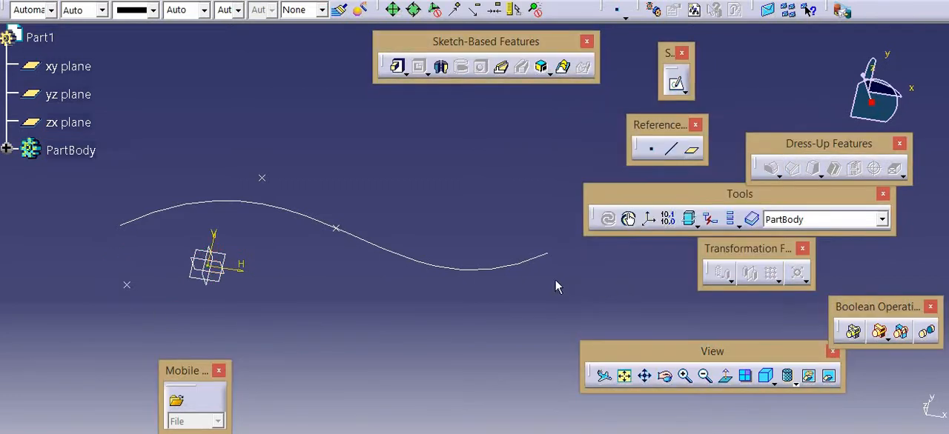
click(651, 152)
click(702, 136)
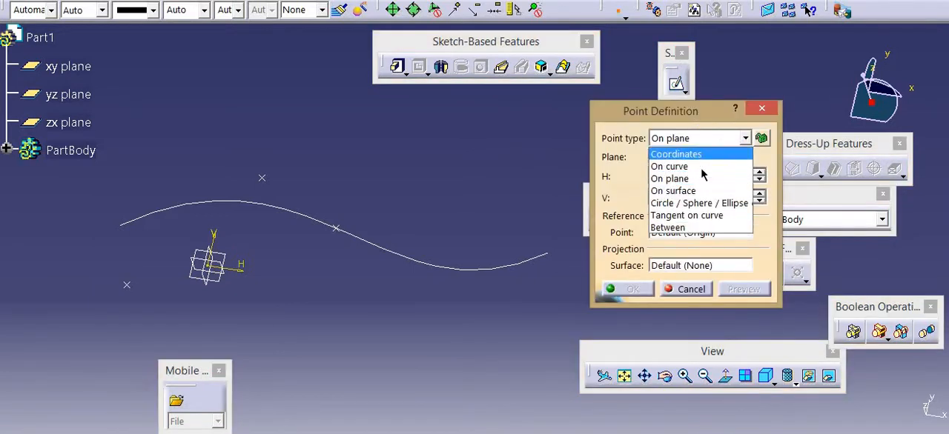
click(700, 191)
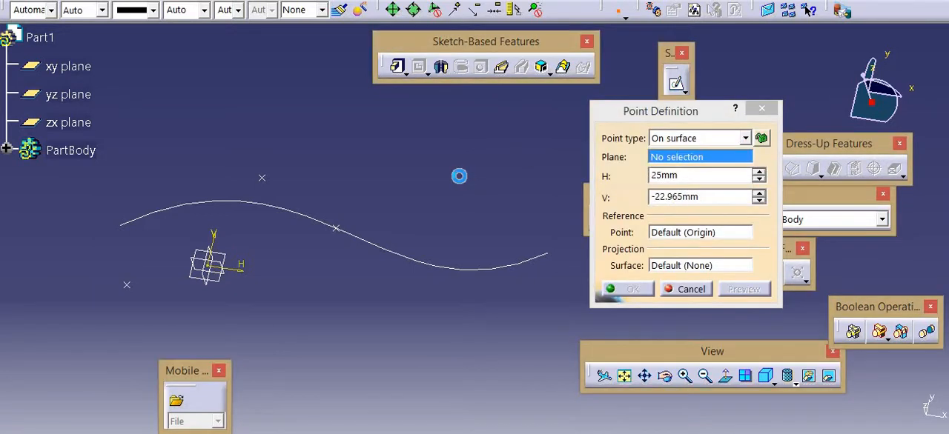
click(677, 285)
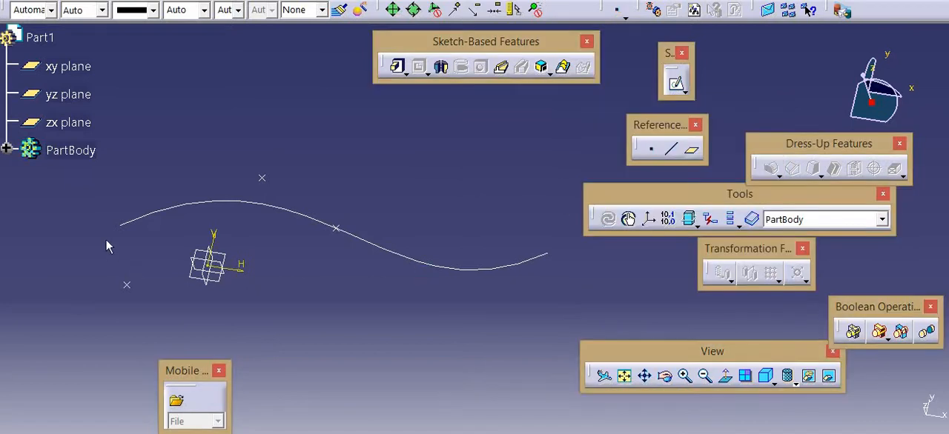
Switch the part to the Generative Shape Design workbench
click(40, 37)
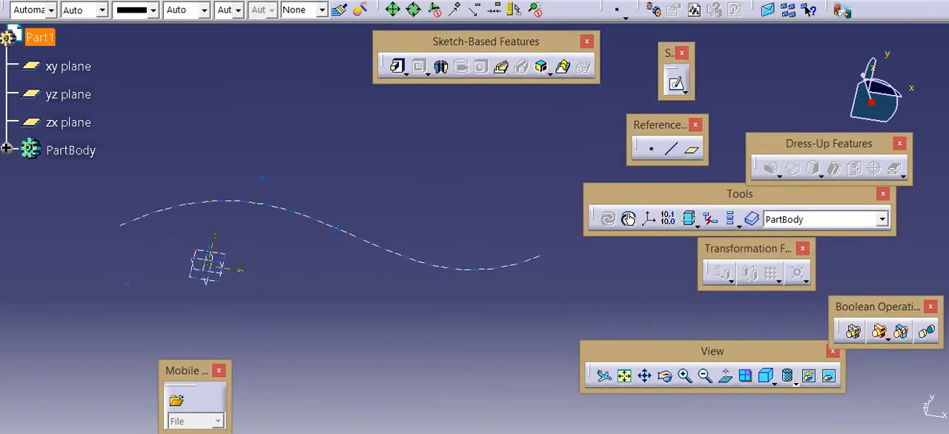
click(31, 1)
mouse_move(86, 46)
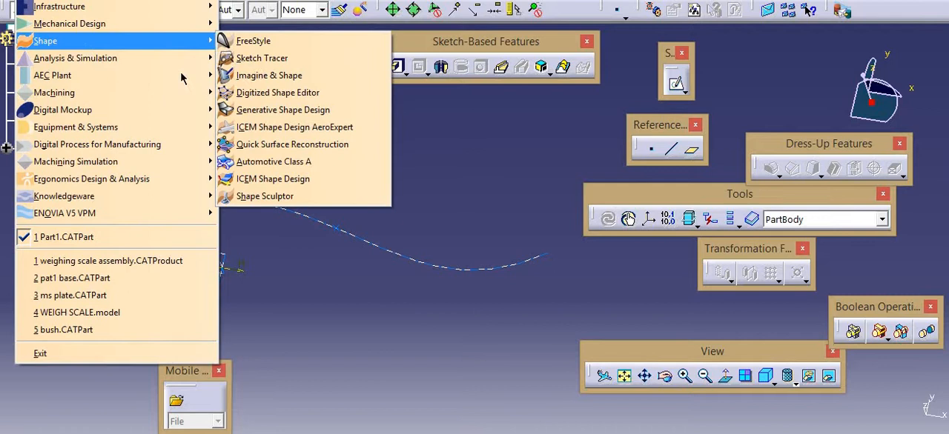
click(274, 109)
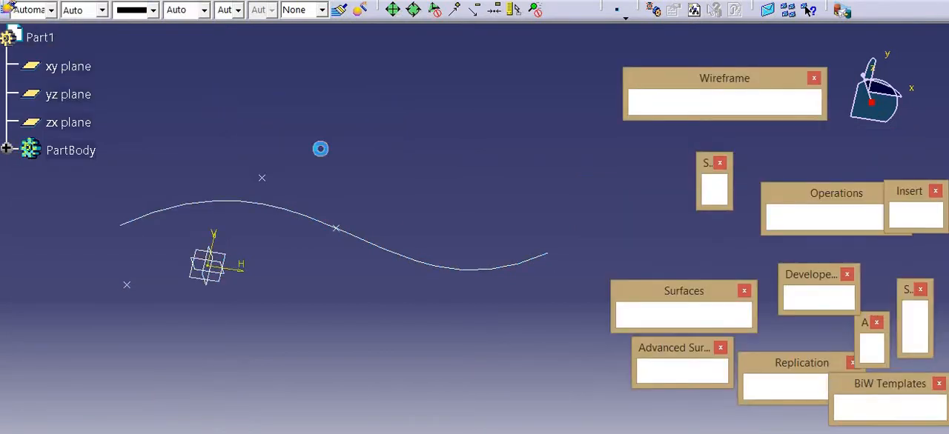
Extrude the spline sketch into a surface along the sketch normal, with Limit 1 at 78 mm and Limit 2 at 0 mm
click(632, 317)
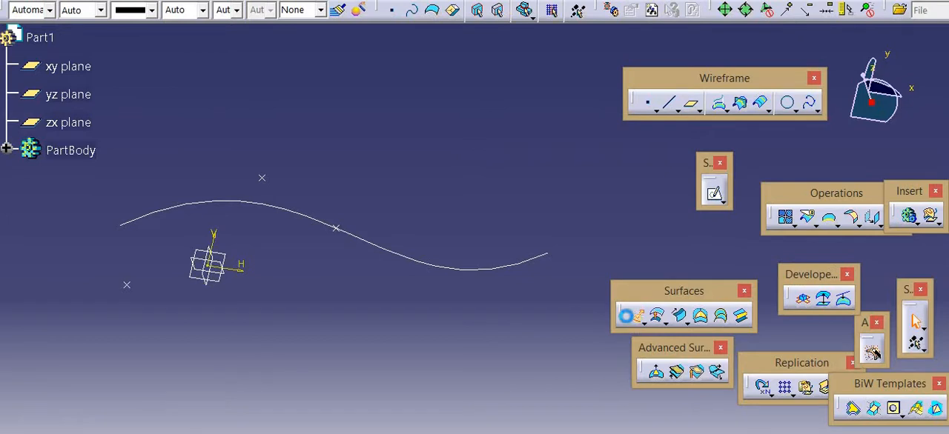
click(370, 248)
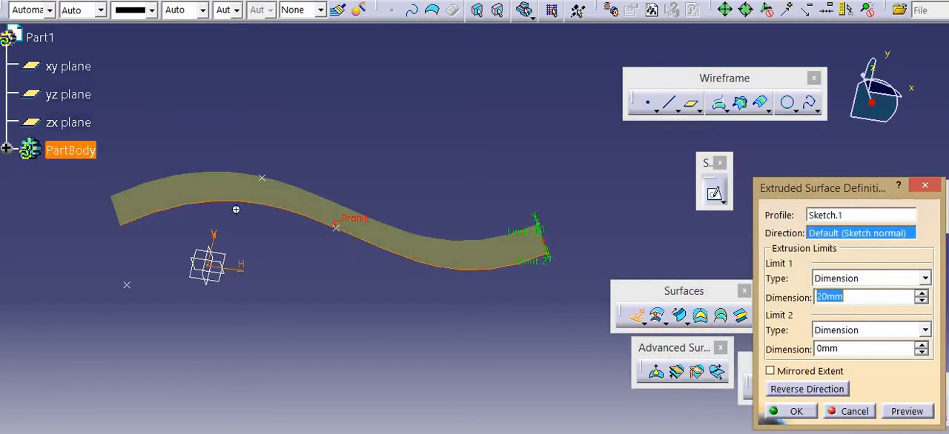
middle_drag(236, 209, 445, 193)
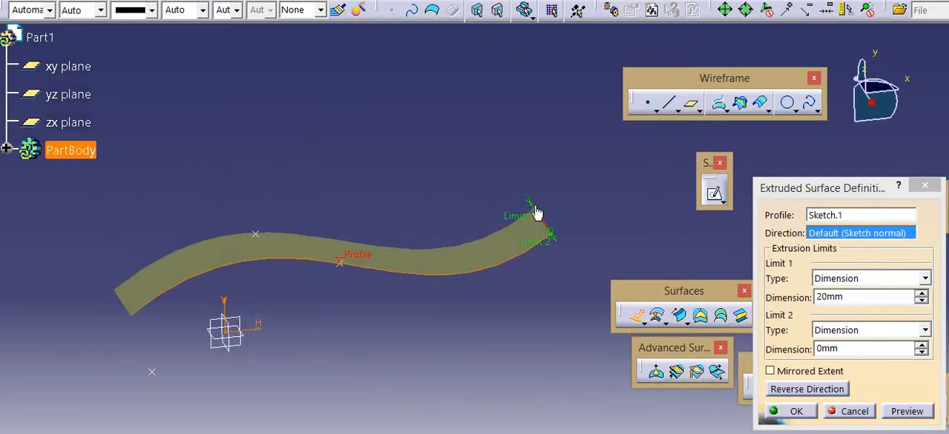
drag(536, 213, 465, 142)
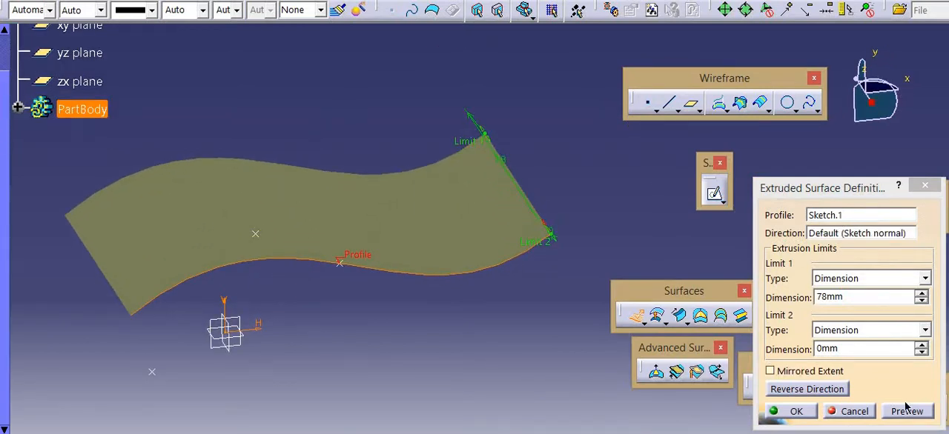
click(779, 410)
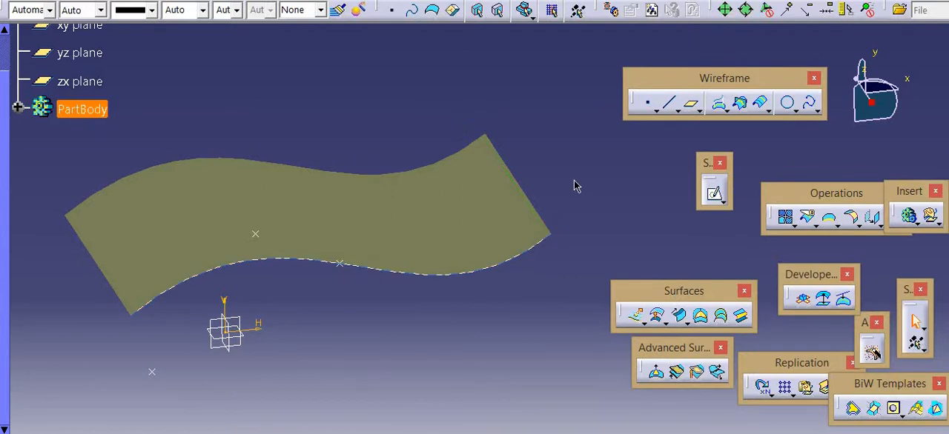
Switch the part to the Part Design workbench
middle_drag(570, 183, 292, 245)
middle_drag(354, 197, 190, 5)
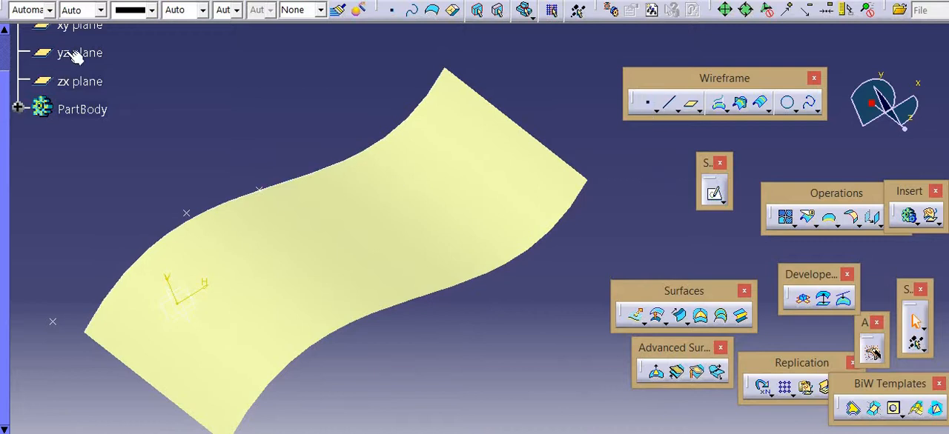
click(34, 0)
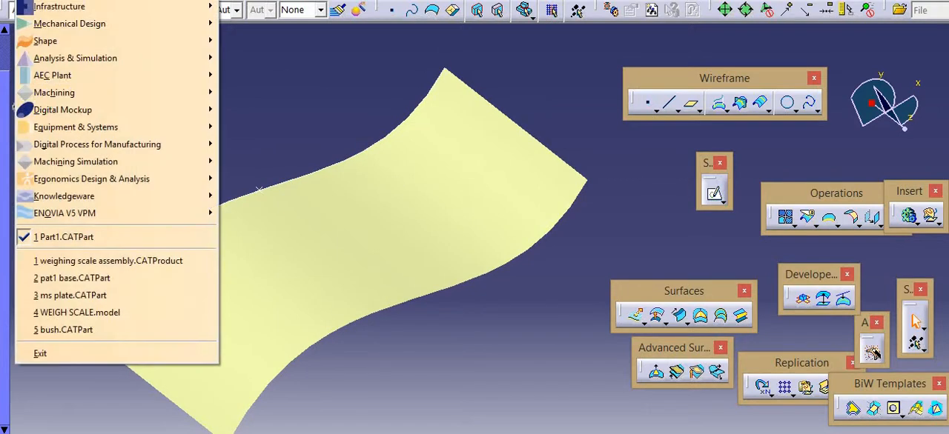
mouse_move(148, 28)
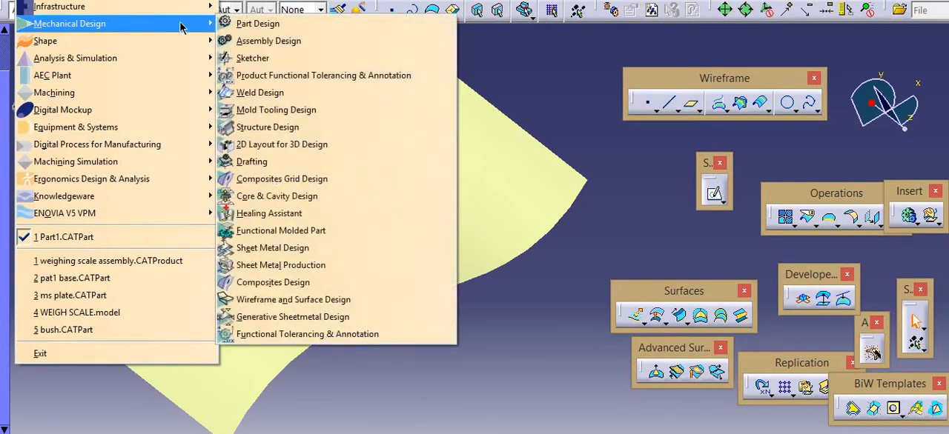
click(259, 24)
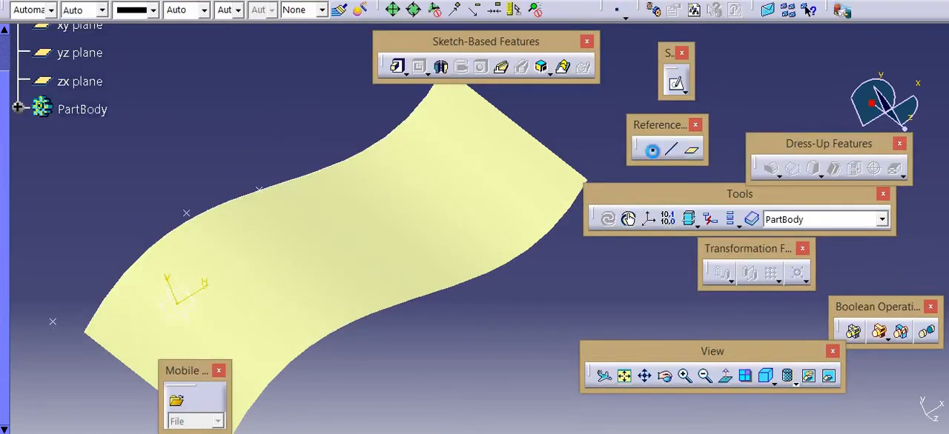
Create an on-surface reference point on the extruded surface, about 41 mm from the surface's default middle point
click(651, 151)
click(676, 138)
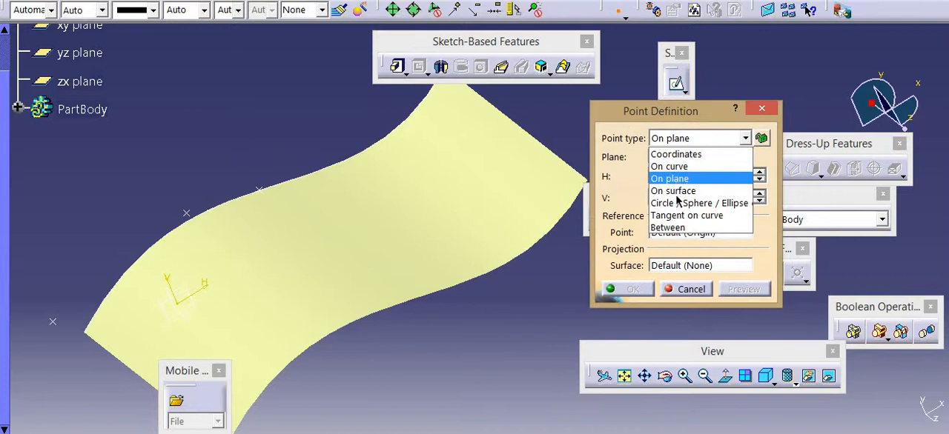
click(676, 187)
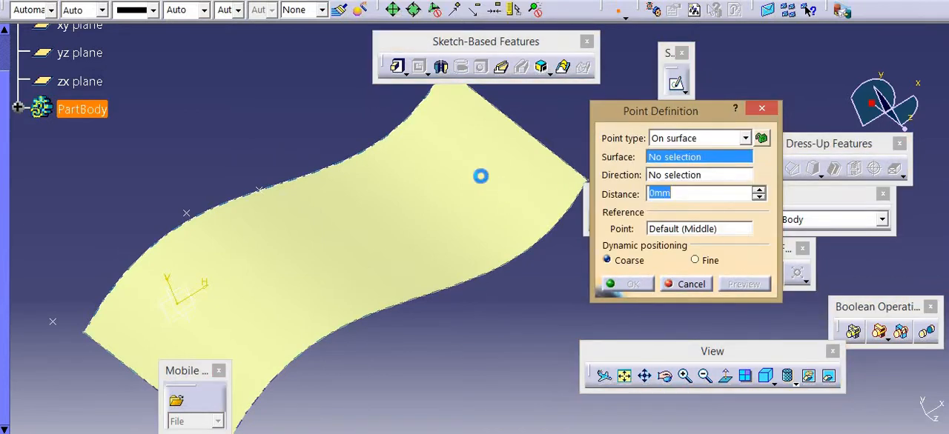
click(486, 180)
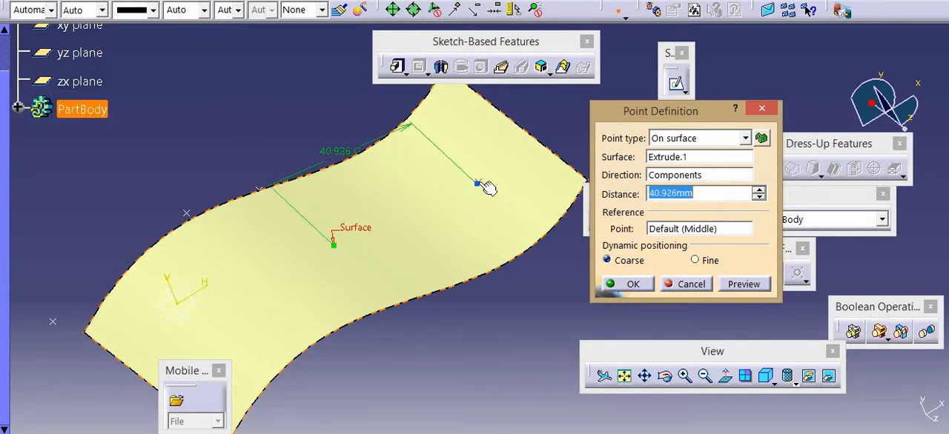
click(476, 184)
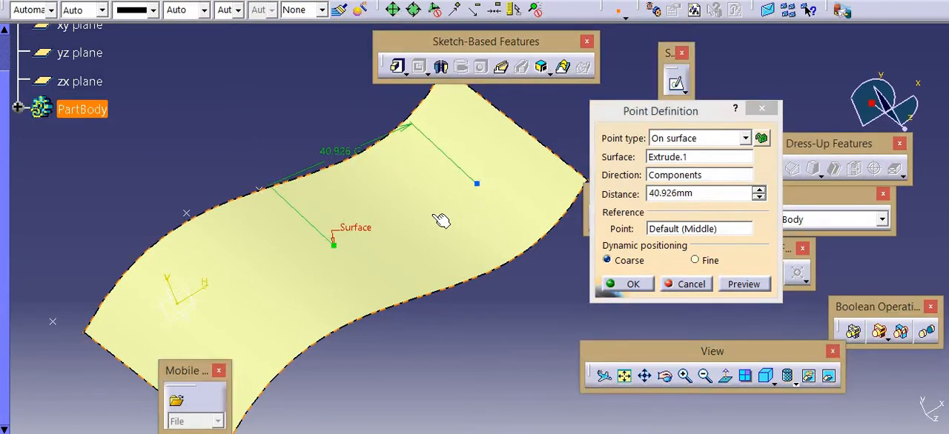
click(619, 283)
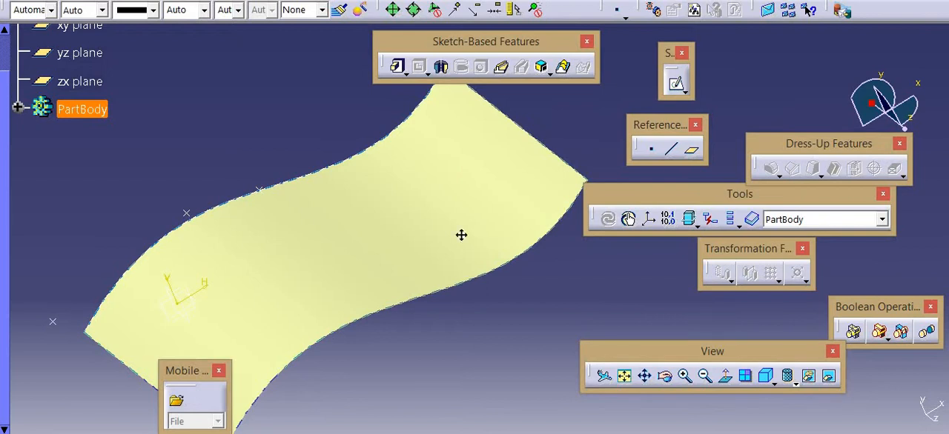
Review the definition of the point on the extruded surface and close it without changes
middle_drag(459, 235, 464, 140)
double_click(462, 132)
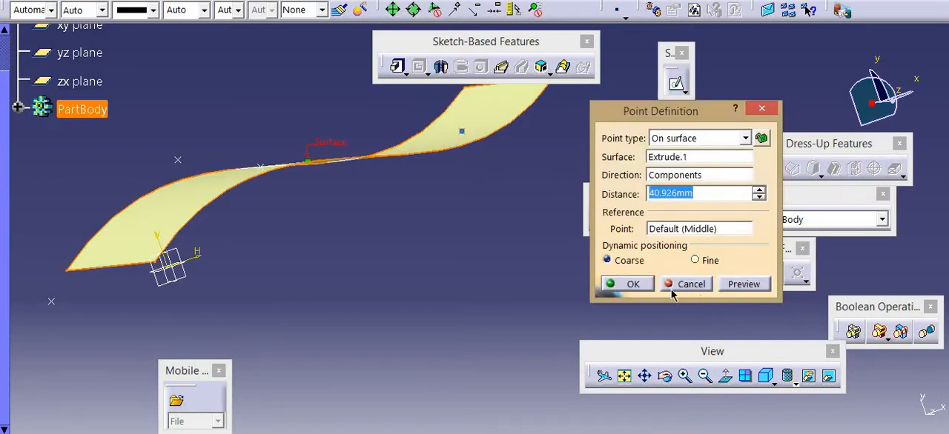
click(673, 284)
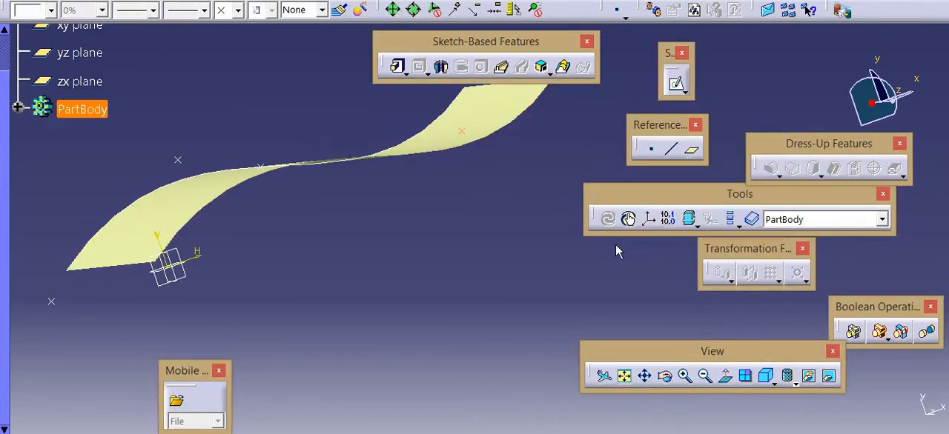
click(650, 146)
click(702, 139)
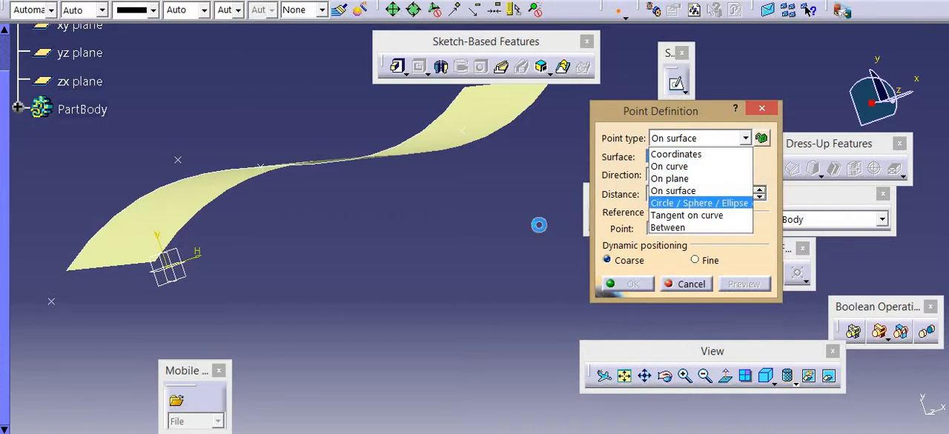
click(539, 225)
click(677, 287)
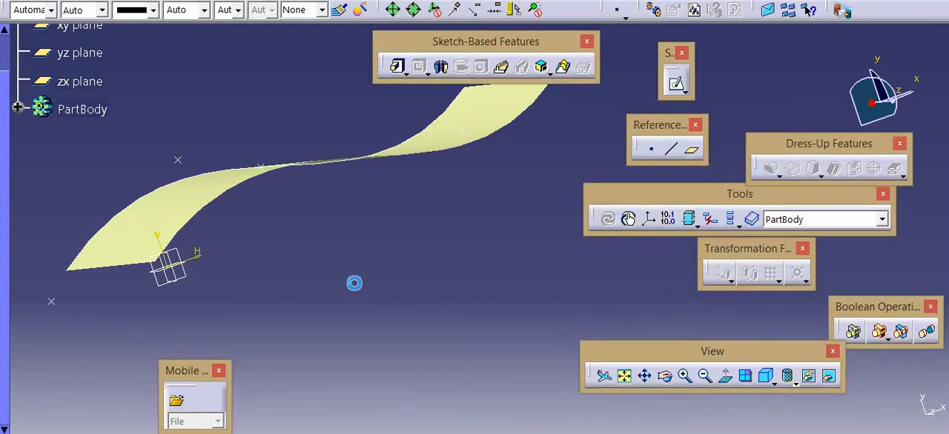
Start a sketch on the yz plane and draw a circle with a radius of about 19 mm beside the extruded surface
click(172, 275)
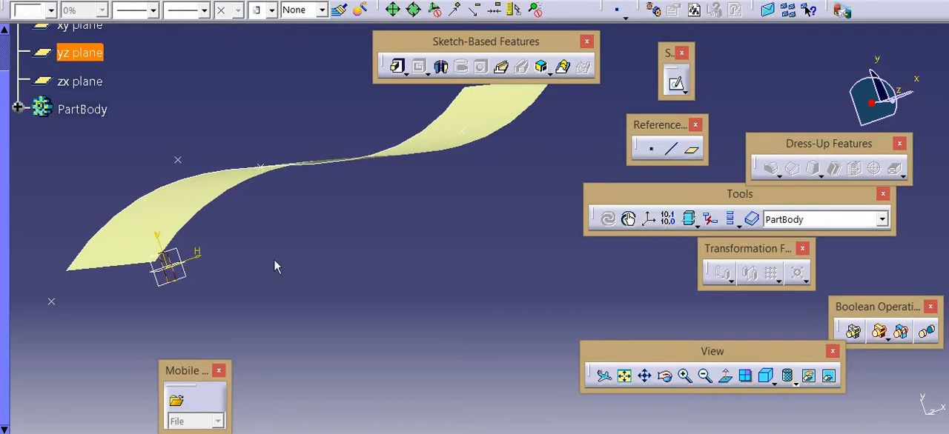
click(675, 85)
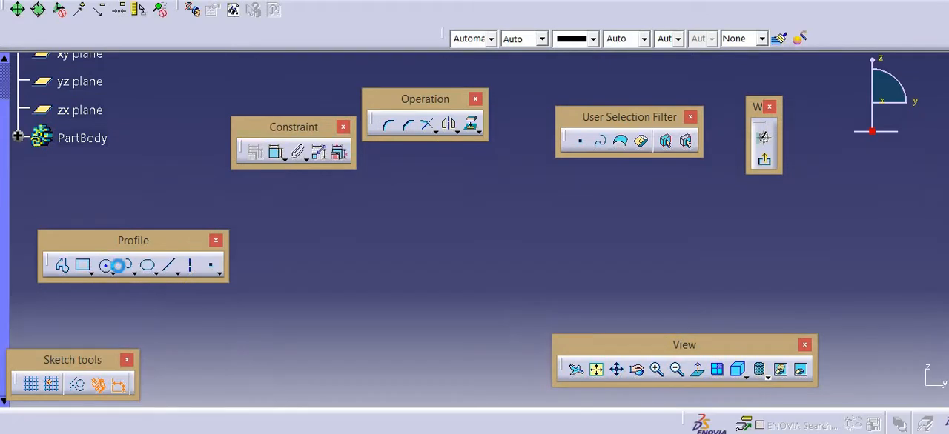
click(105, 264)
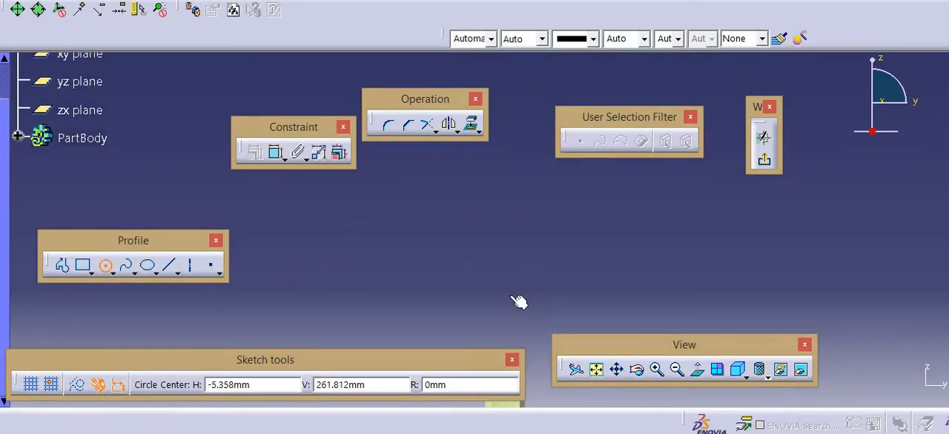
click(557, 213)
click(579, 246)
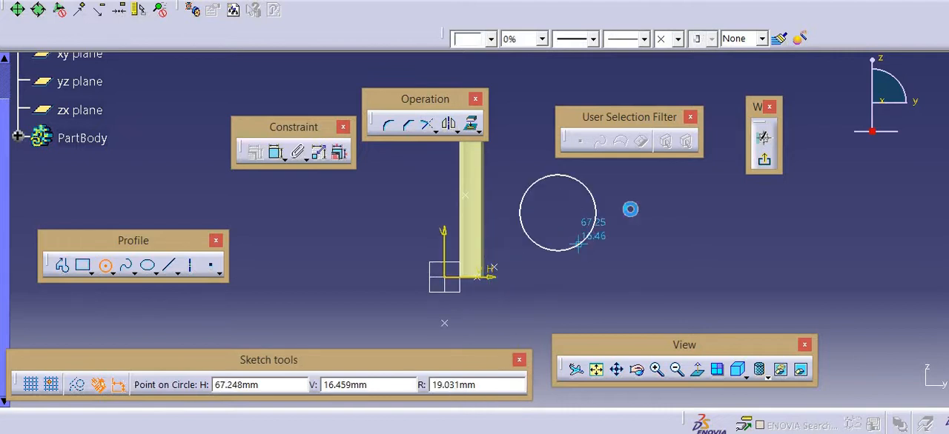
click(311, 268)
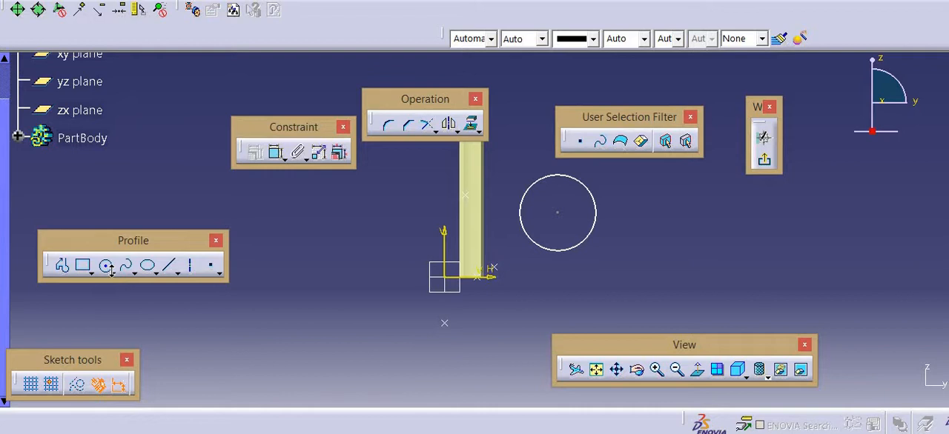
Draw an ellipse with a major radius of about 40 mm on the opposite side of the origin from the circle, and exit the sketch
click(148, 265)
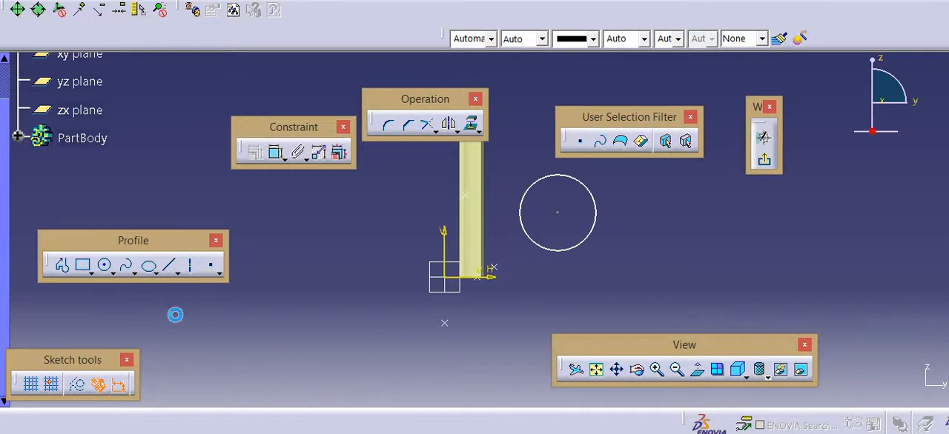
click(303, 308)
click(358, 306)
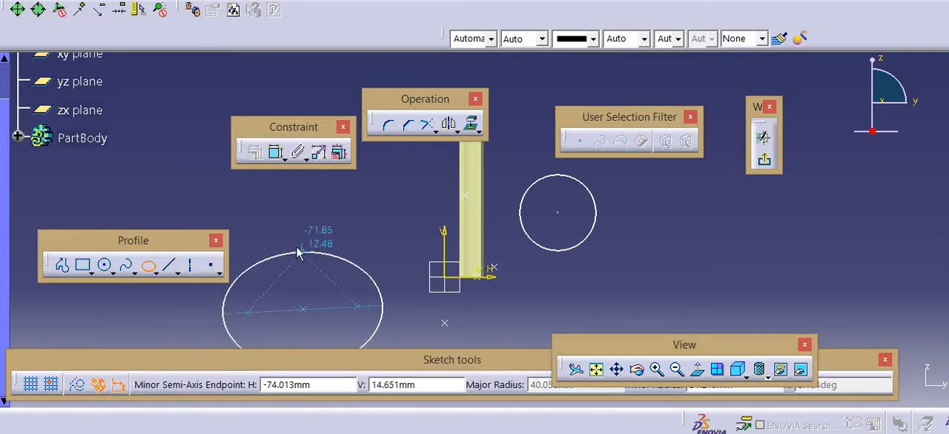
click(298, 252)
click(762, 157)
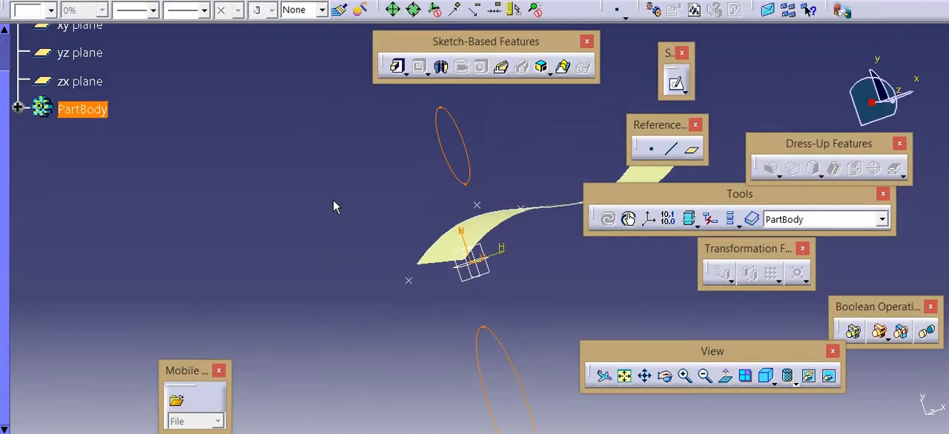
click(330, 203)
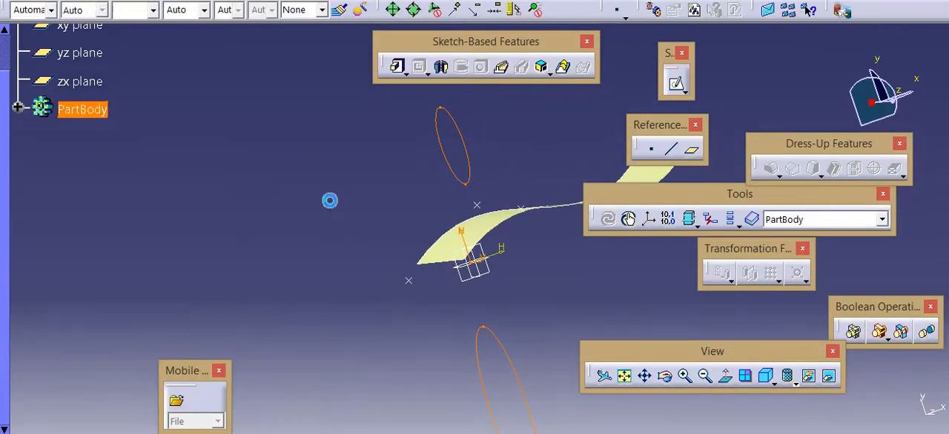
Switch the part to the Generative Shape Design workbench
middle_drag(373, 231, 285, 201)
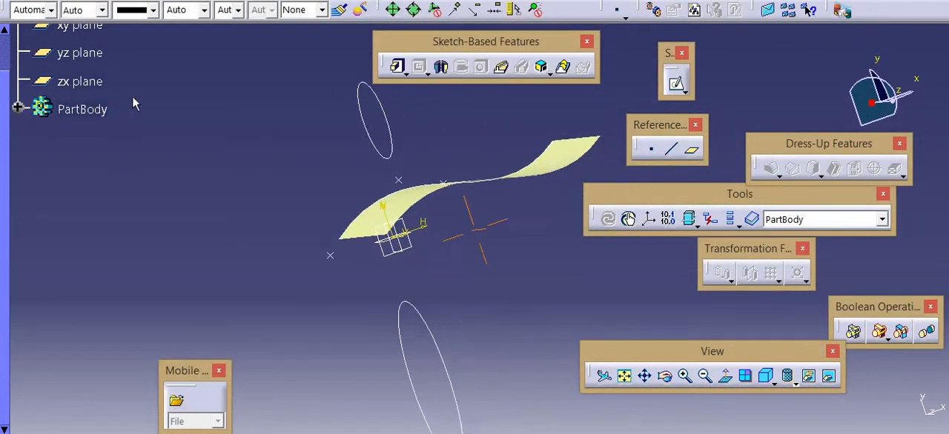
click(34, 0)
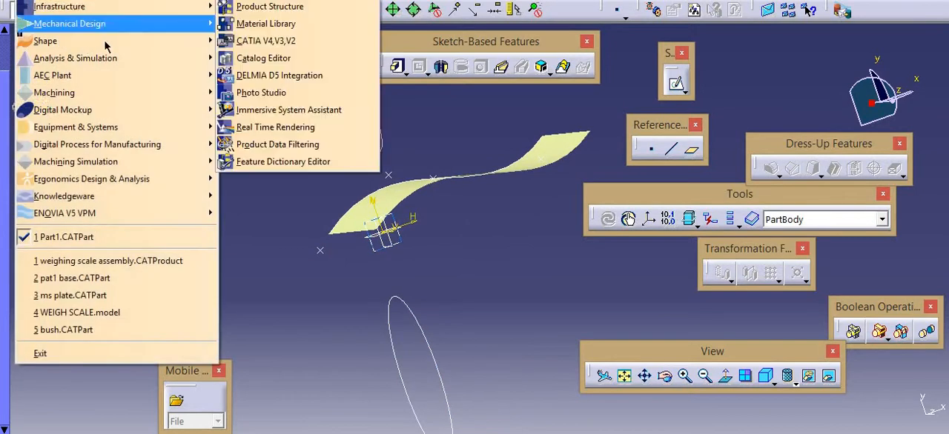
mouse_move(150, 46)
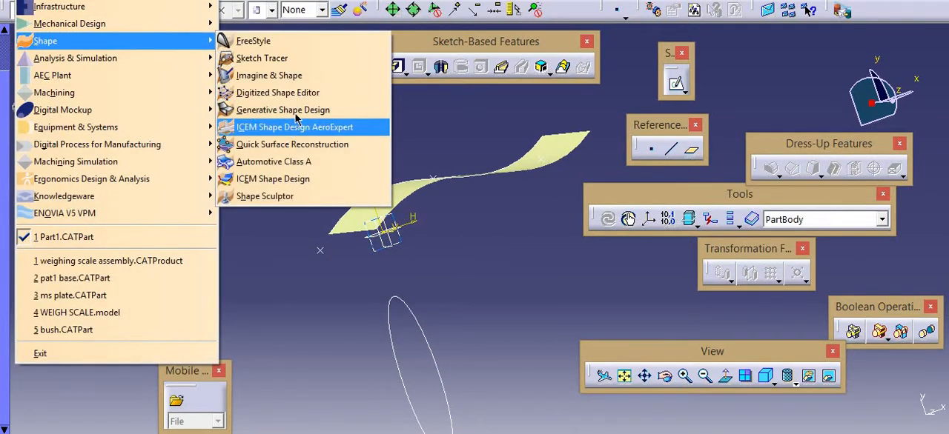
click(284, 110)
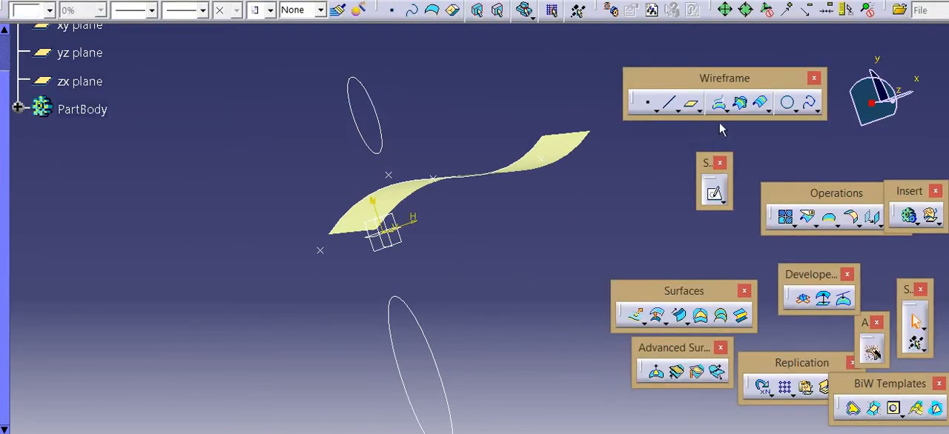
Create a full sphere surface of 20 mm radius centred on the reference point of the zx plane
click(643, 323)
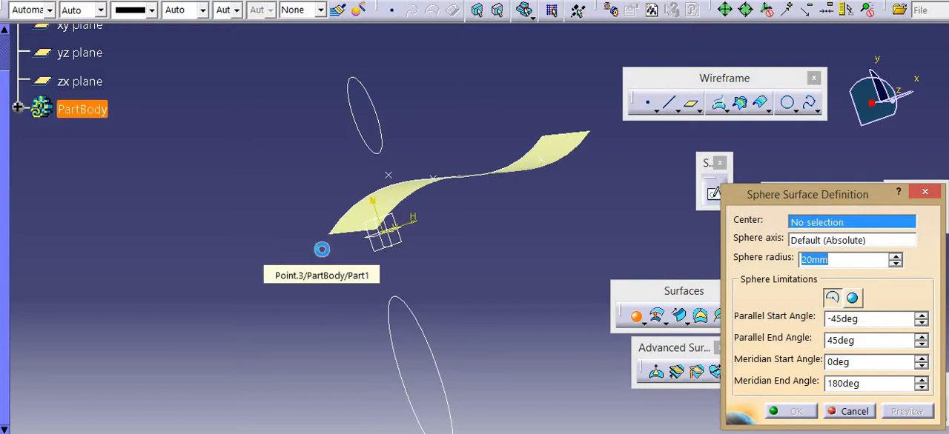
click(291, 248)
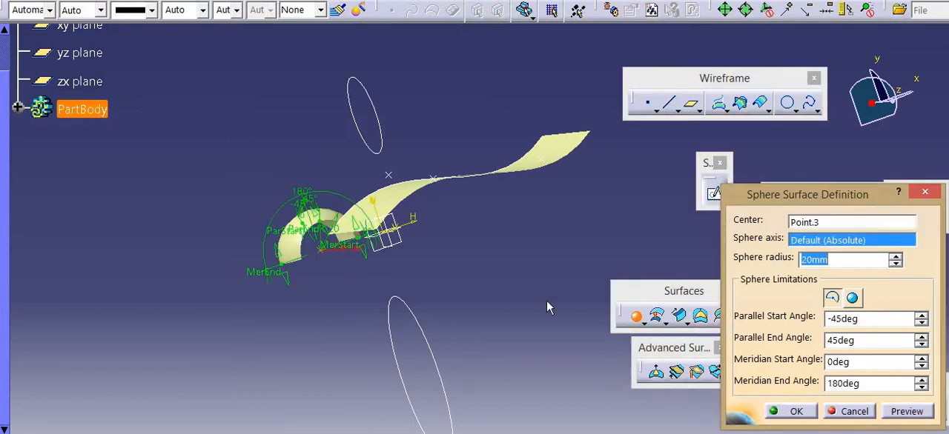
click(846, 298)
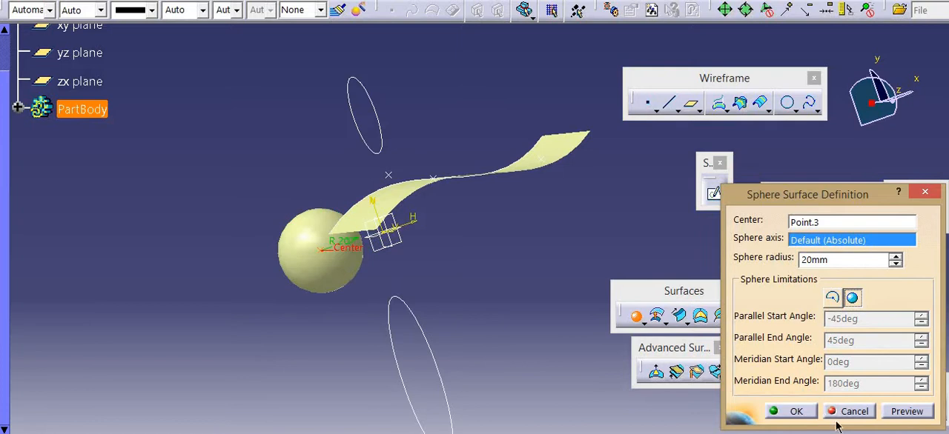
click(802, 414)
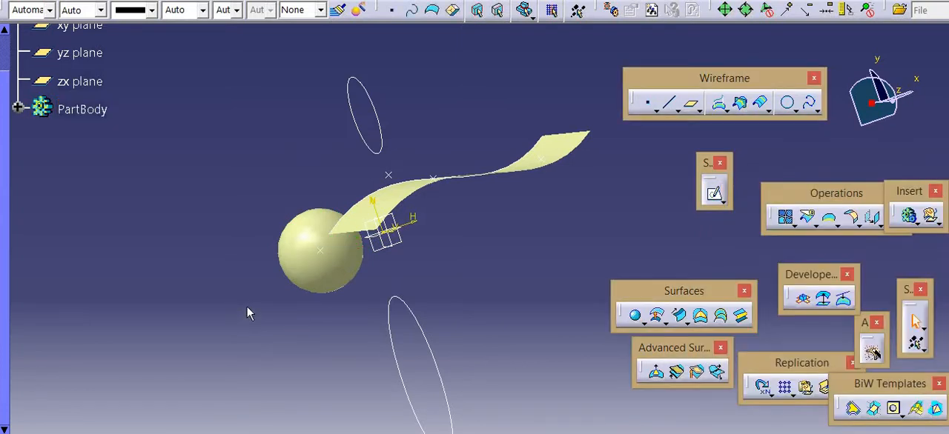
Delete the reference point at the sphere's centre without deleting its children, and dismiss the update diagnosis
right_click(321, 253)
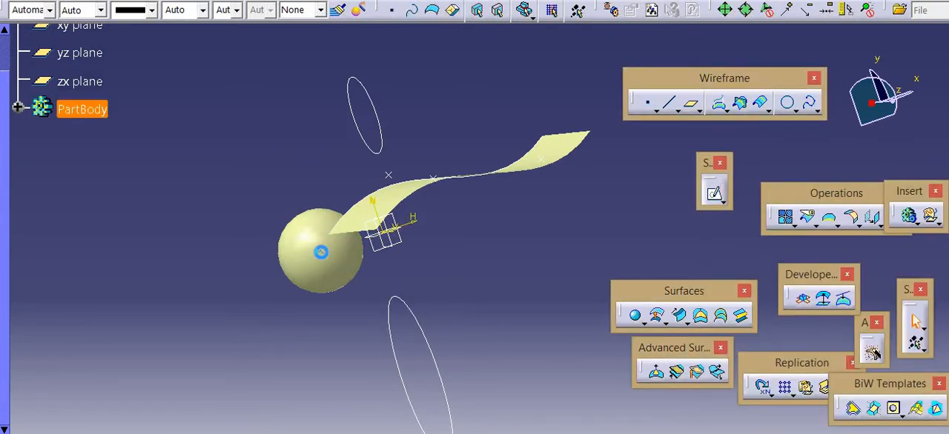
click(353, 393)
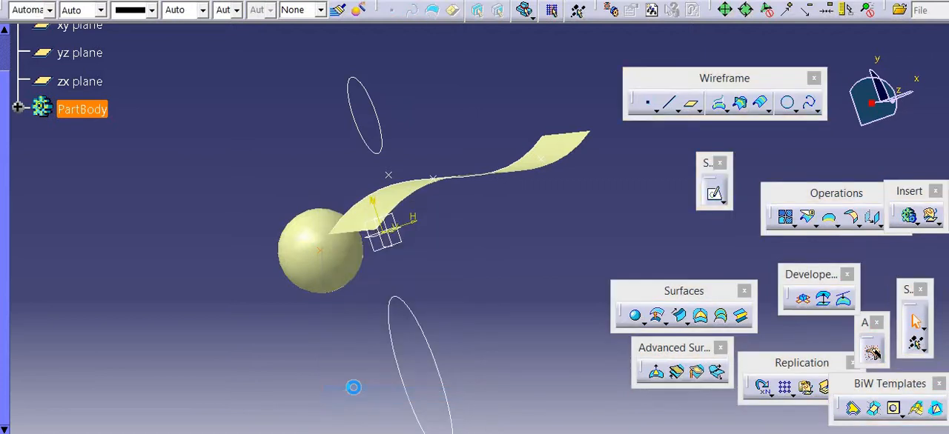
click(582, 195)
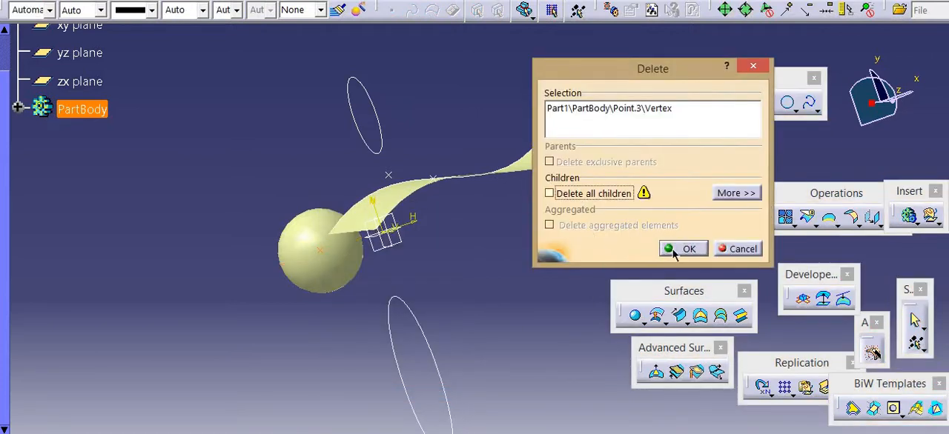
click(675, 250)
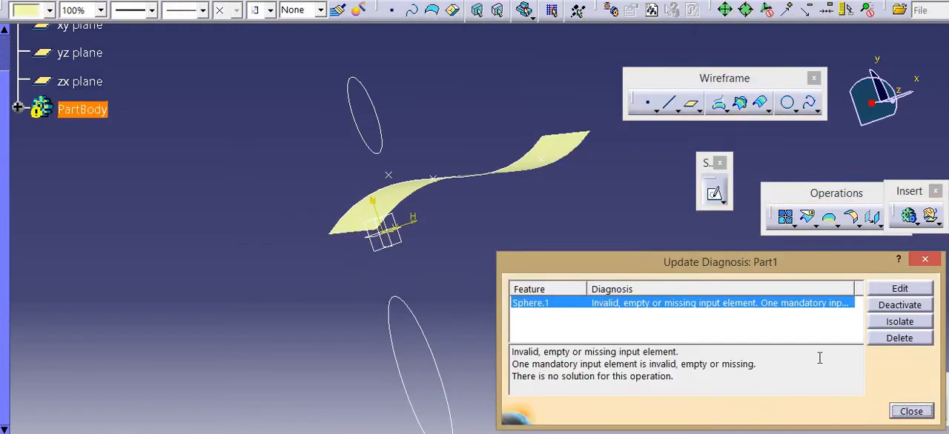
click(910, 412)
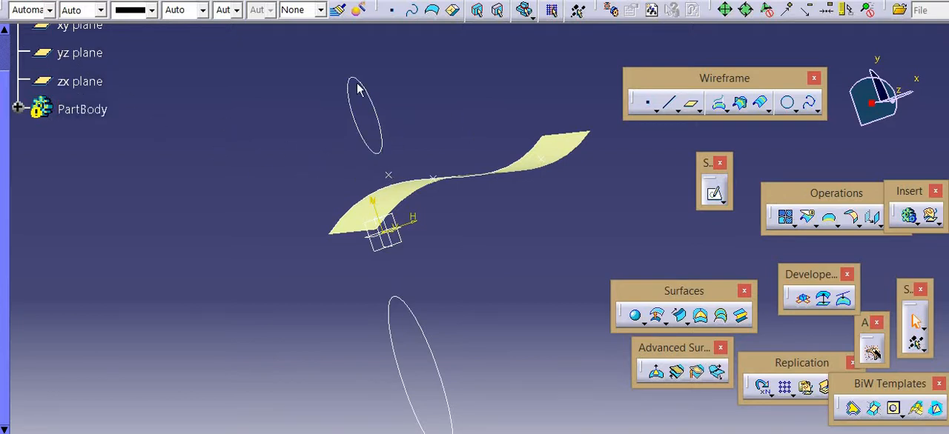
Switch the part to the Part Design workbench
click(32, 2)
mouse_move(105, 31)
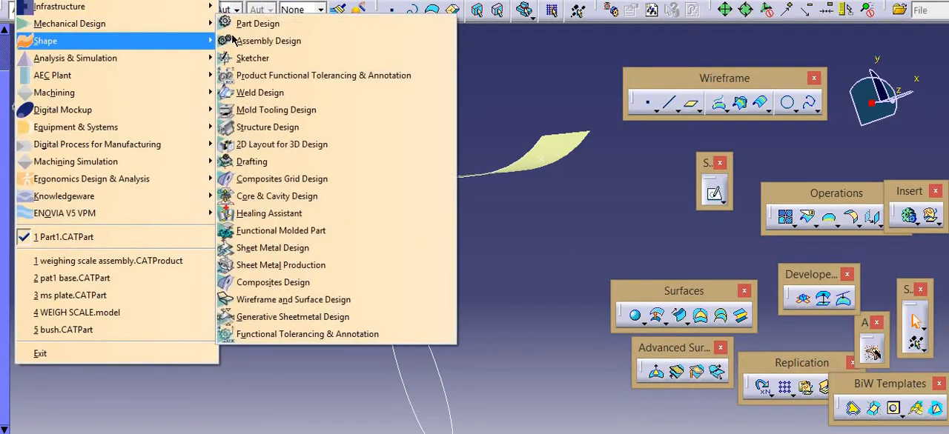
click(244, 24)
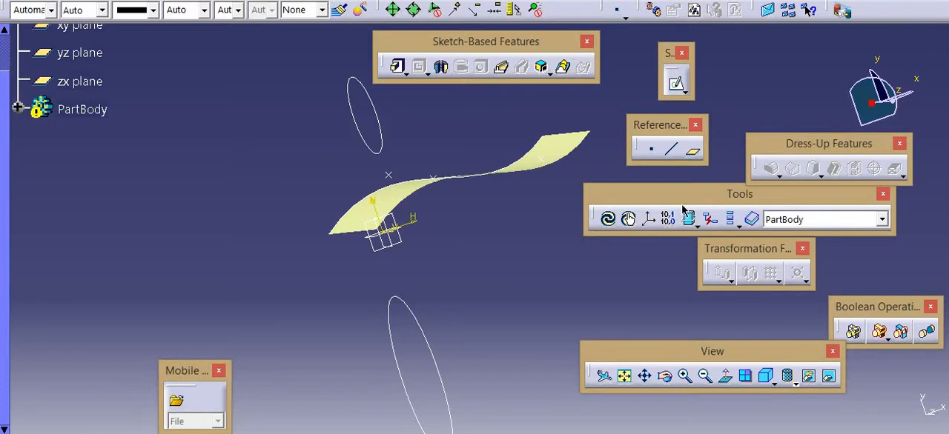
Try to create a Circle / Sphere / Ellipse centre point from the sketch that holds both the circle and the ellipse
click(651, 148)
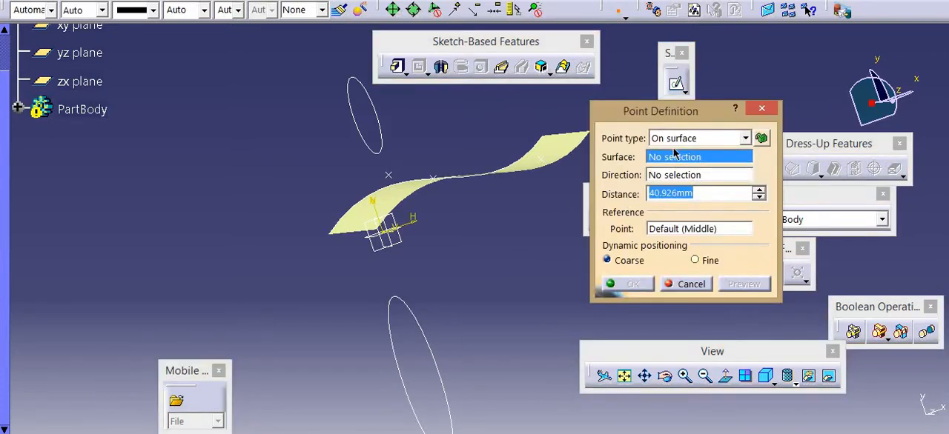
click(673, 139)
click(678, 202)
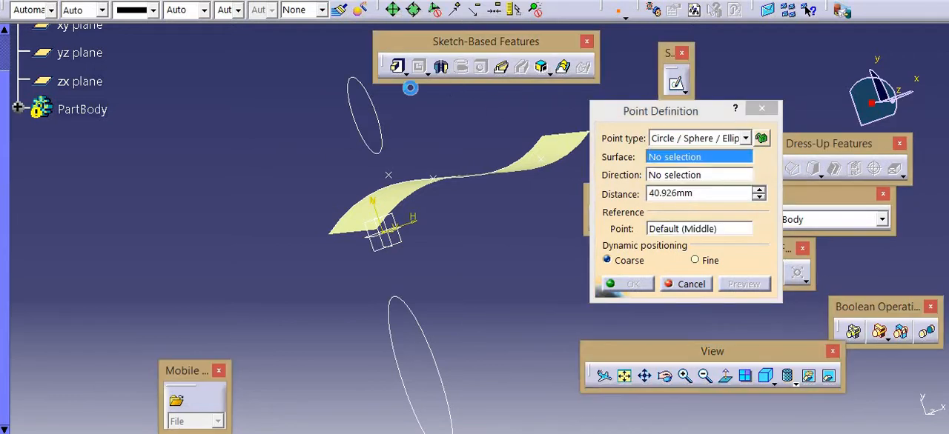
click(378, 110)
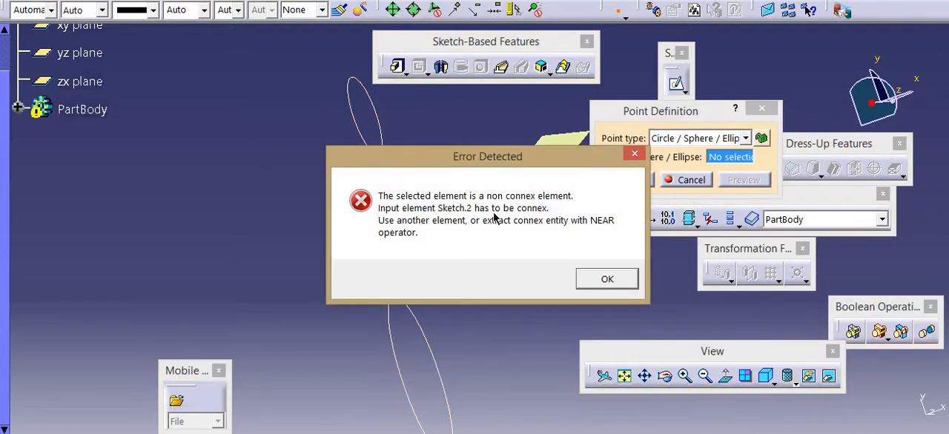
click(599, 279)
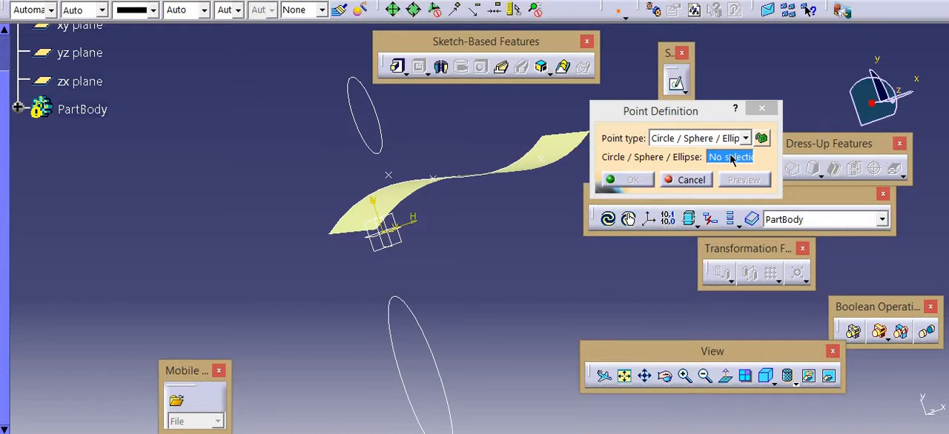
click(380, 117)
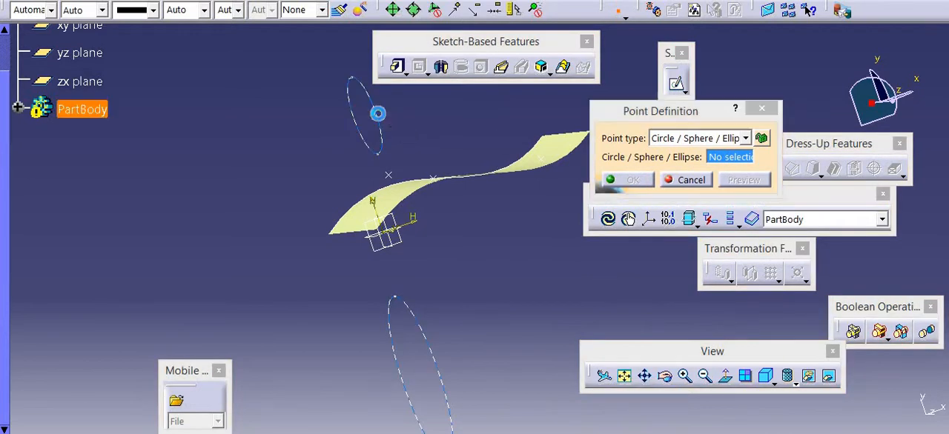
click(604, 286)
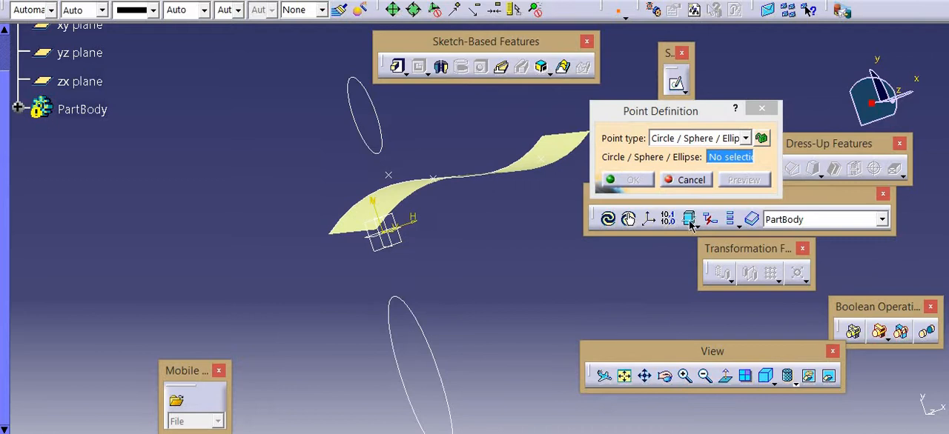
click(691, 180)
Edit the sketch containing the circle and ellipse, delete the ellipse, and exit the sketch
click(377, 110)
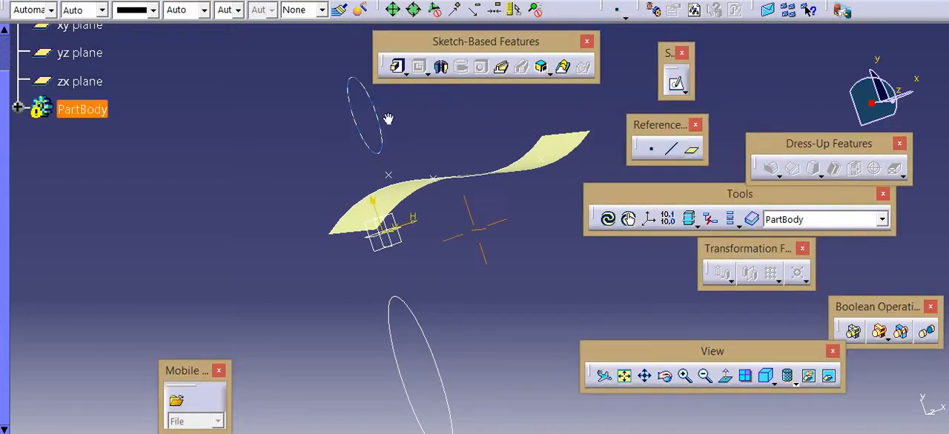
middle_drag(388, 118, 376, 139)
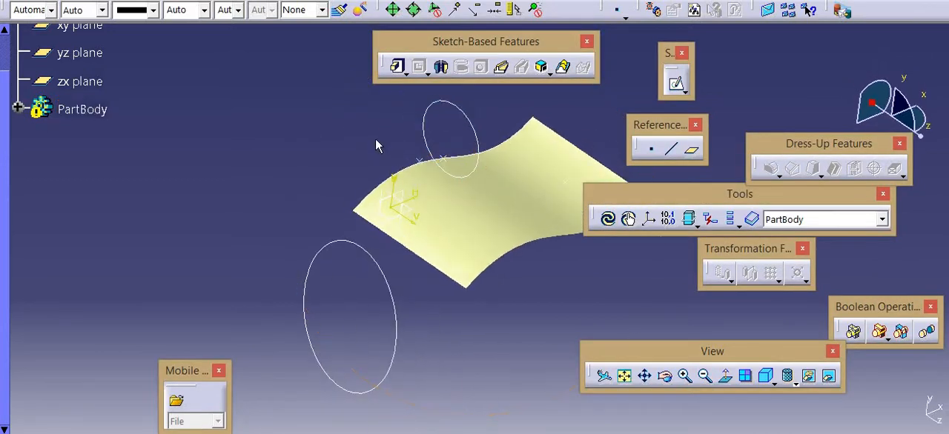
double_click(450, 100)
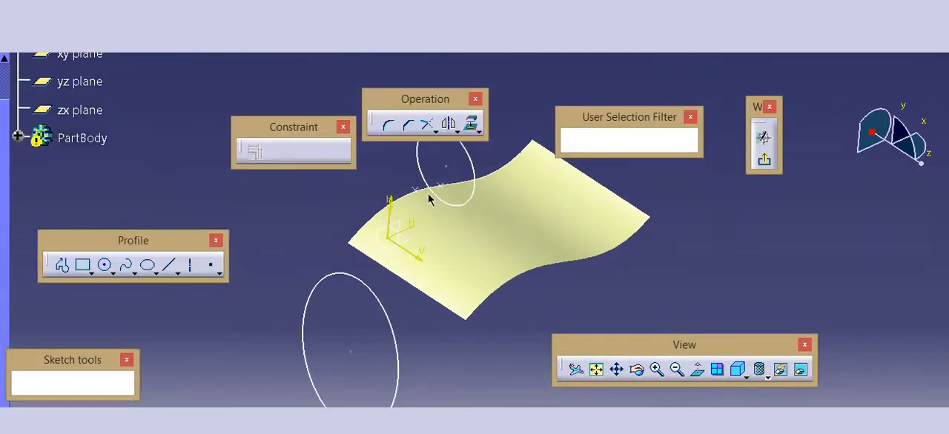
click(350, 326)
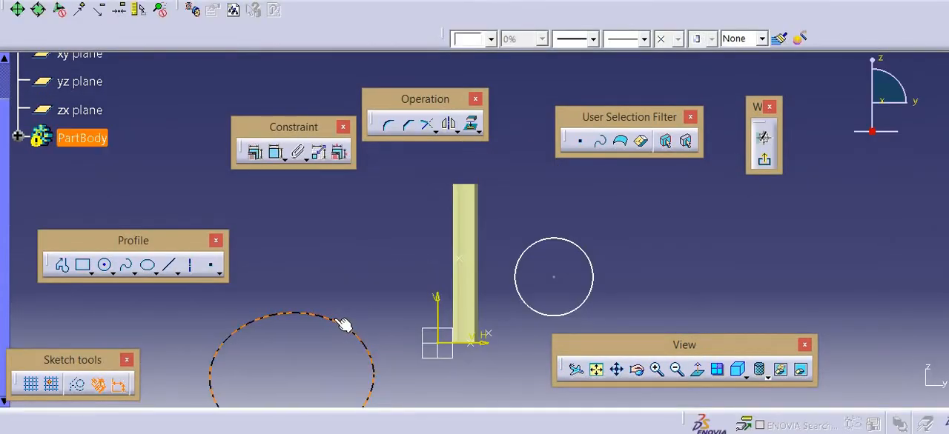
key(Delete)
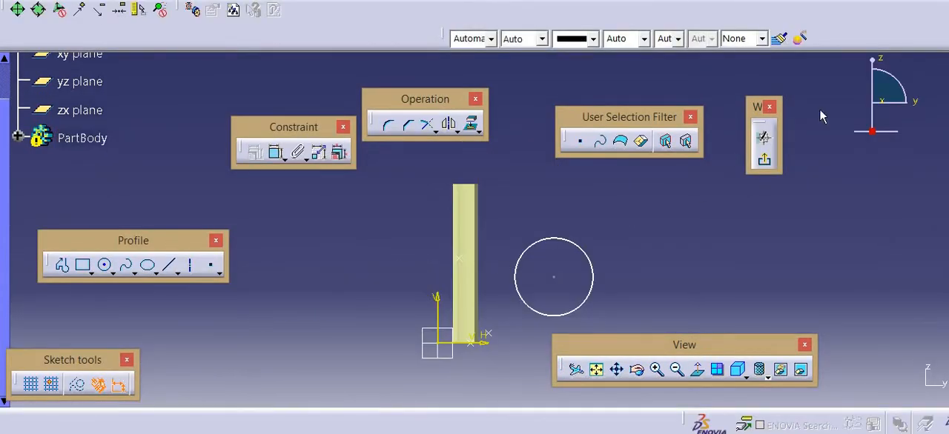
click(764, 160)
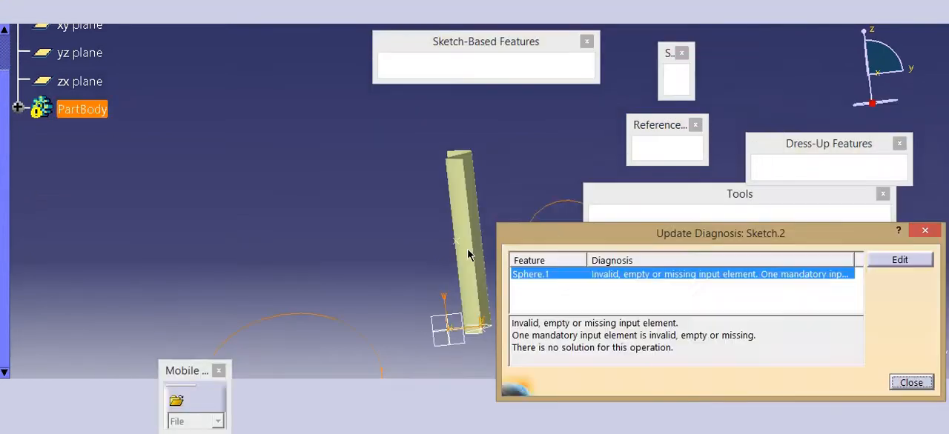
click(911, 382)
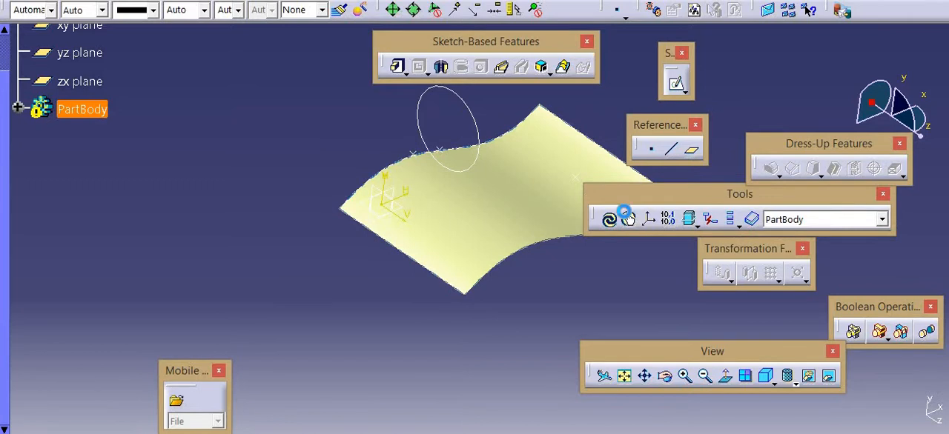
Update the part and delete the invalid sphere feature
click(608, 219)
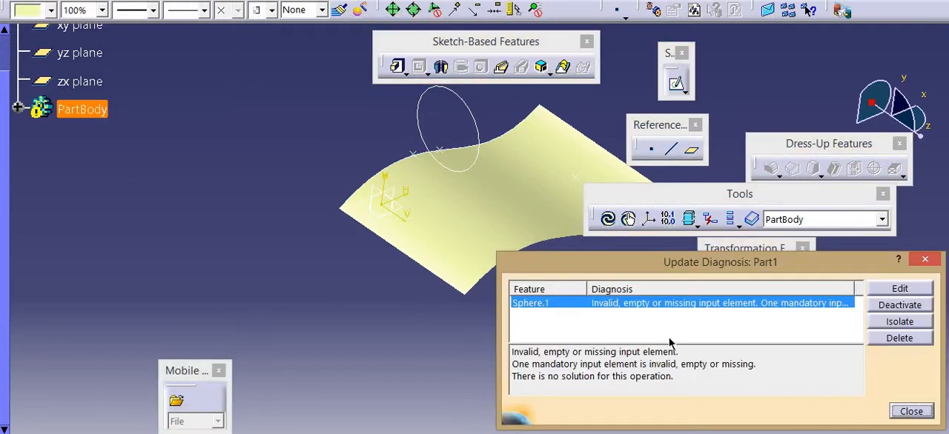
click(900, 339)
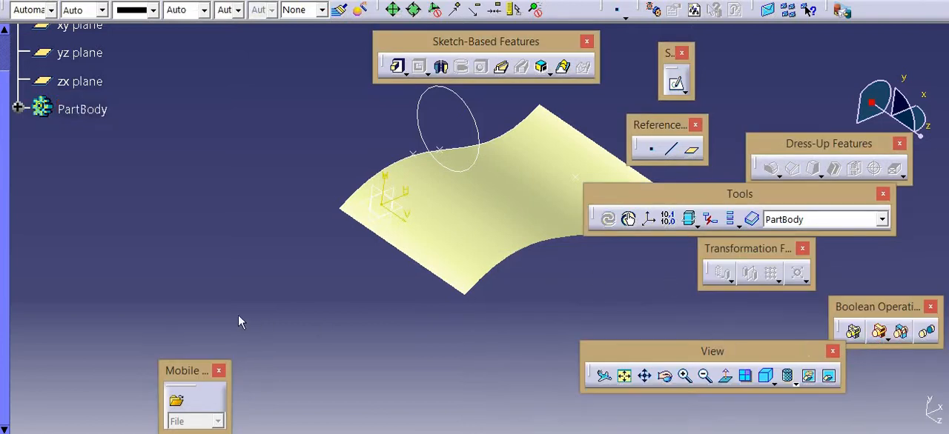
Create a reference point of type Circle / Sphere / Ellipse centre on the sketched circle
click(651, 149)
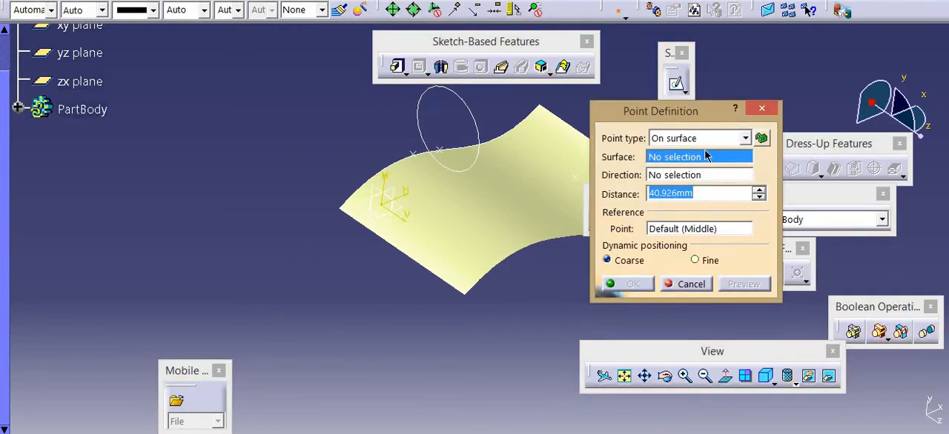
click(745, 138)
click(690, 205)
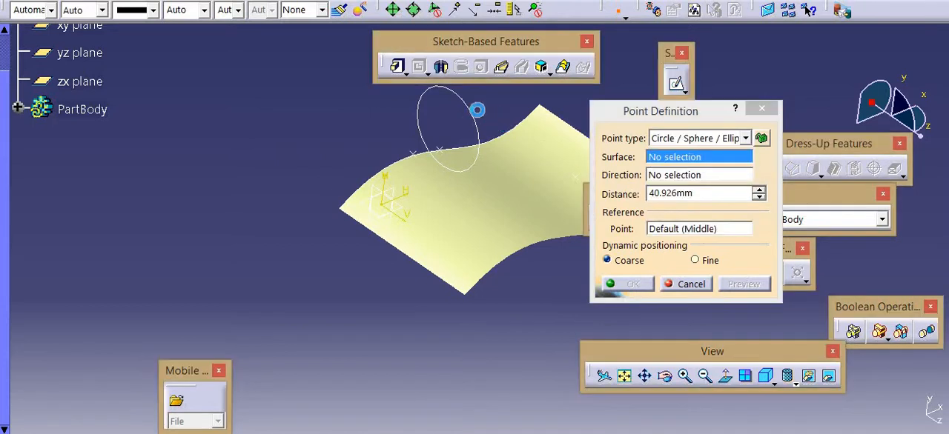
click(475, 111)
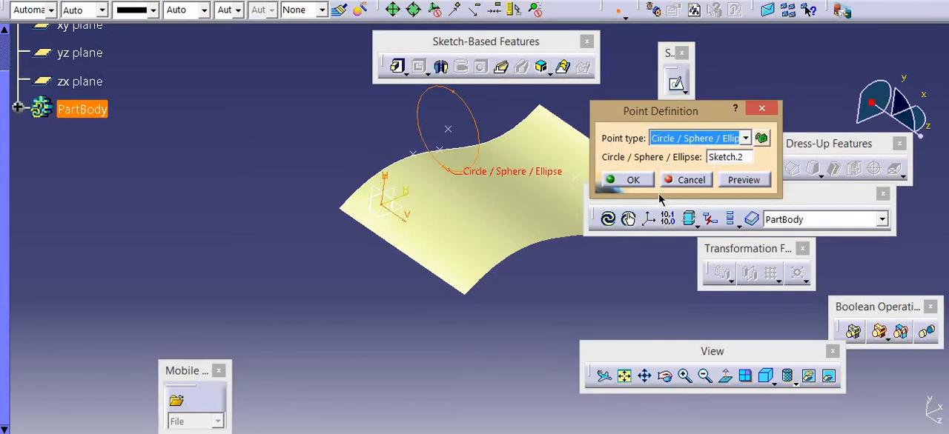
click(630, 179)
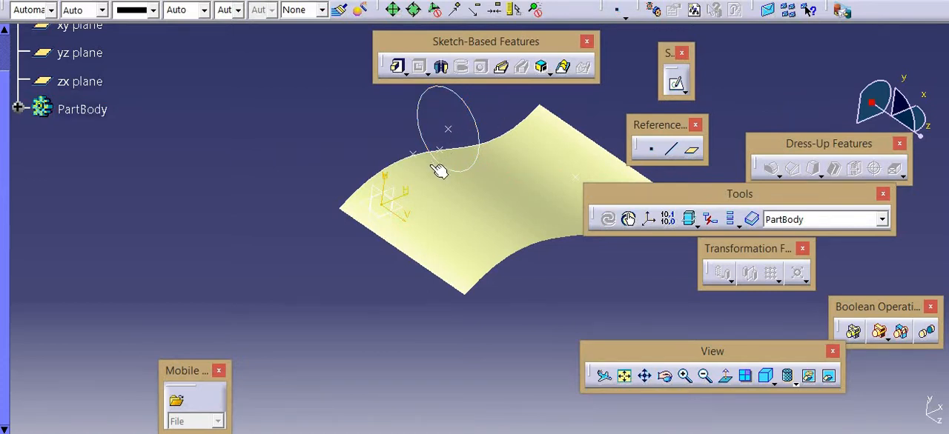
Start a new sketch on the yz plane, draw an ellipse with a major radius of about 39 mm beyond the circle, and exit the sketch
click(384, 194)
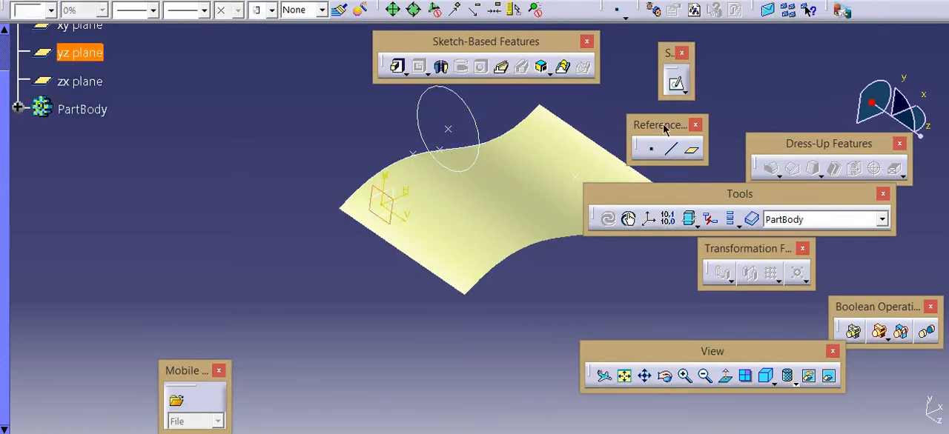
click(676, 86)
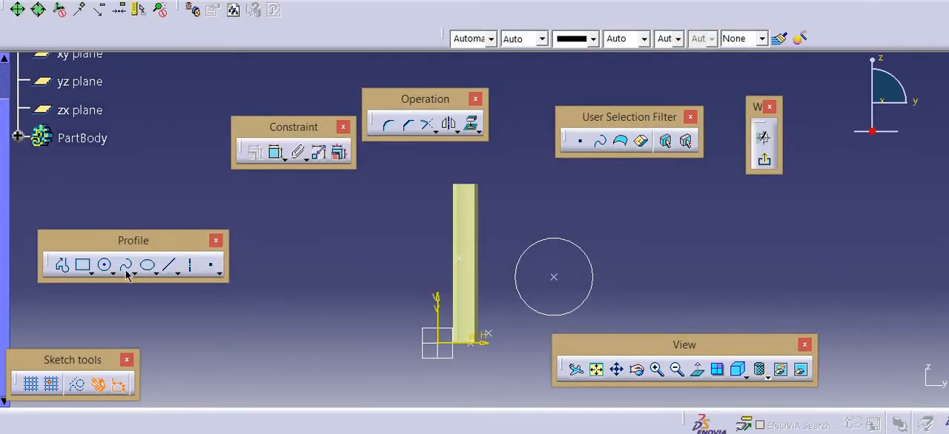
click(146, 267)
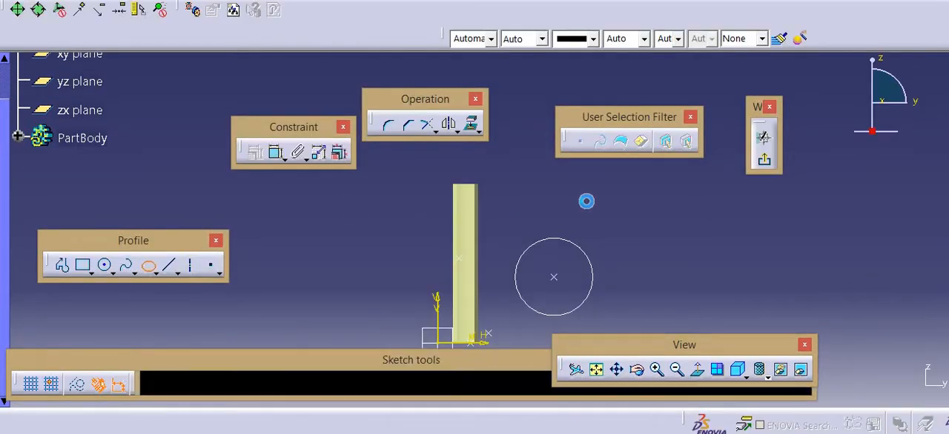
click(775, 243)
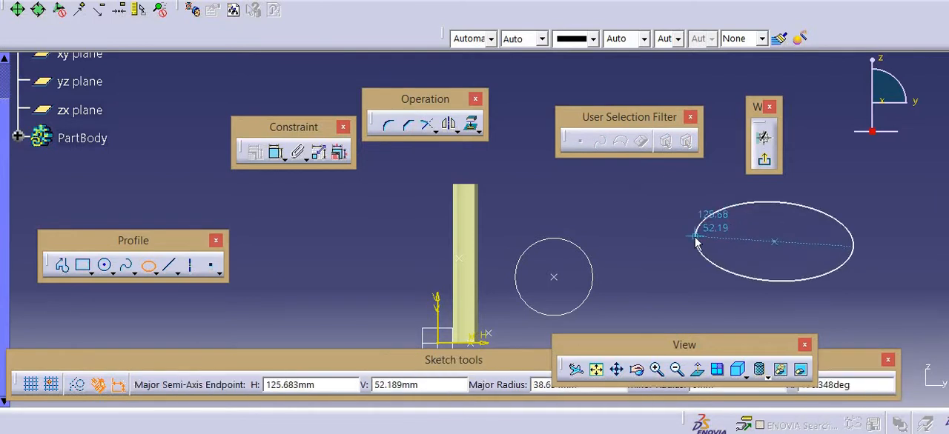
click(695, 237)
click(781, 194)
click(765, 162)
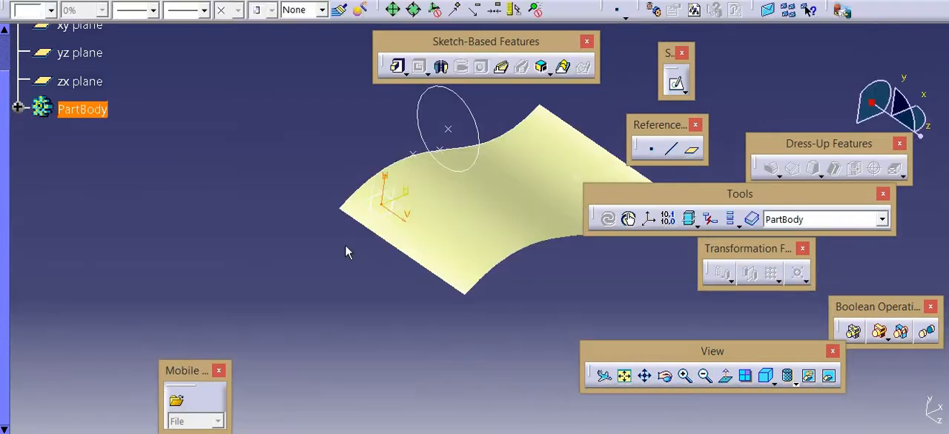
Create a reference point of type Circle / Sphere / Ellipse center on the separately sketched ellipse
click(292, 172)
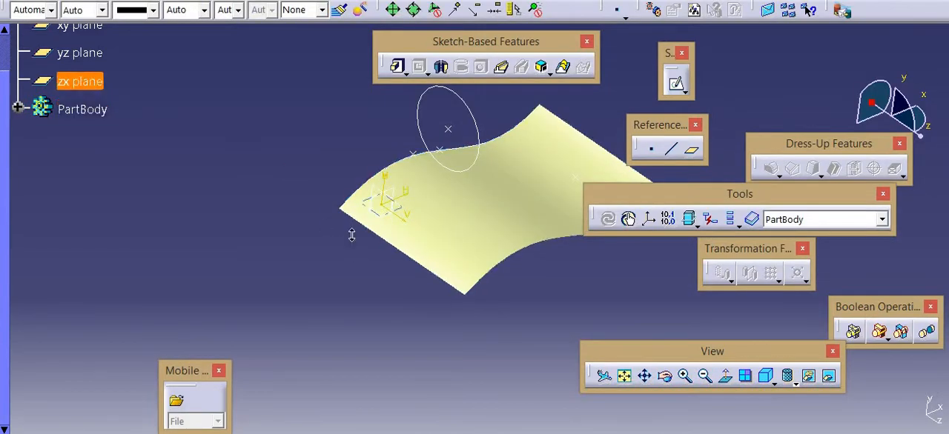
mouse_move(352, 234)
ctrl+middle_down()
mouse_move(310, 283)
mouse_move(295, 359)
ctrl+middle_up()
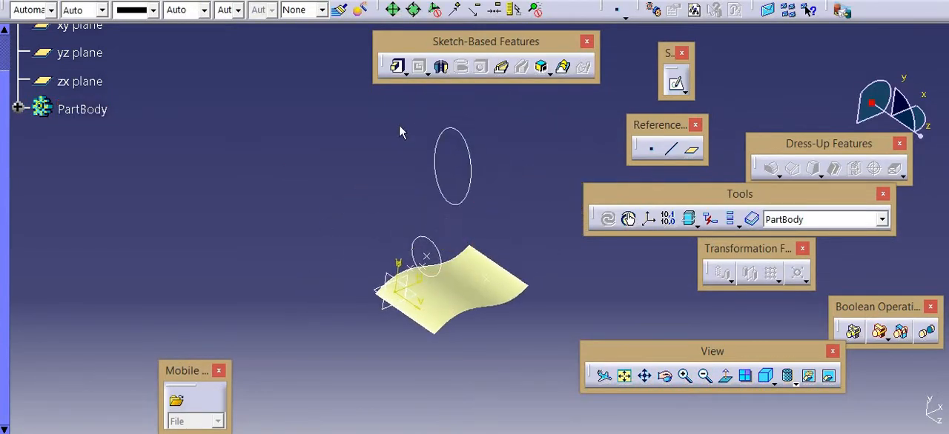
click(653, 153)
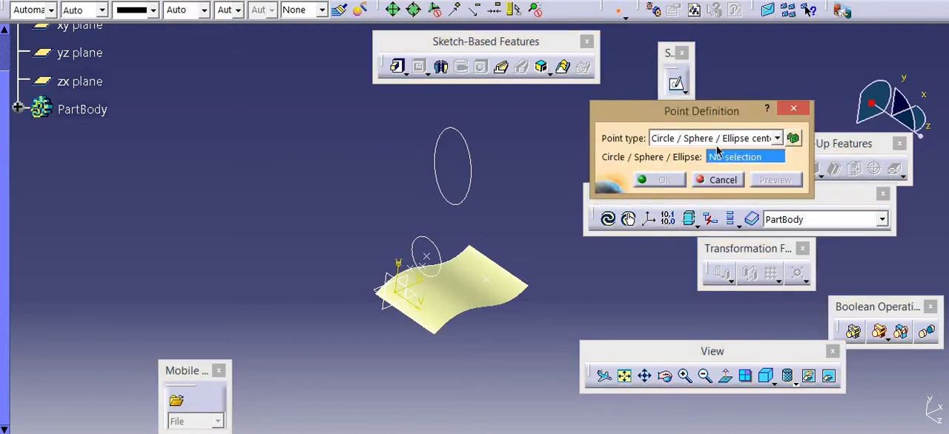
click(469, 148)
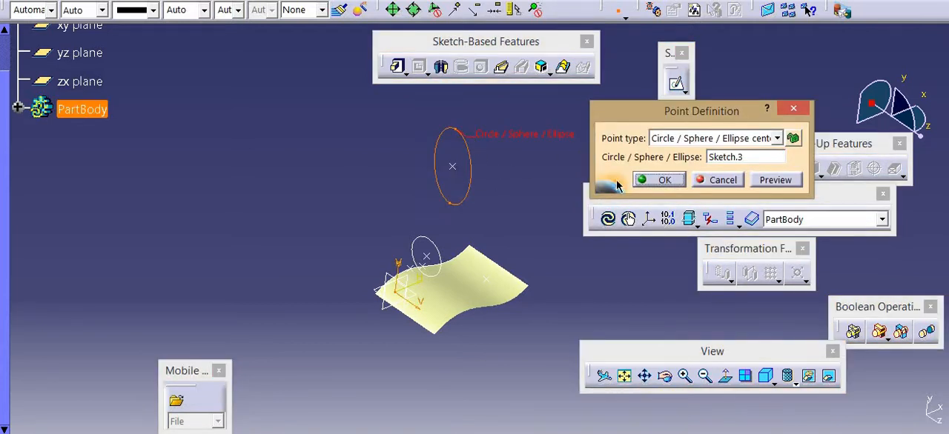
click(652, 180)
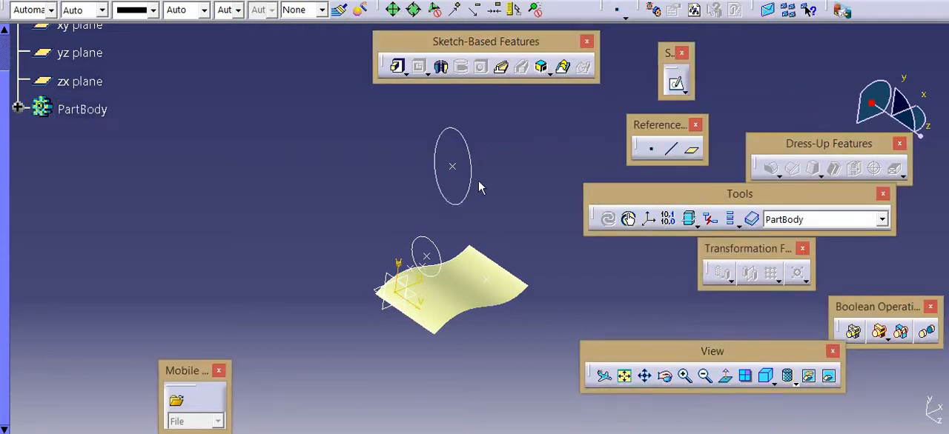
Create Tangent on curve reference points on the extruded surface's front wavy edge, using the sketch's H direction
middle_drag(459, 170, 490, 119)
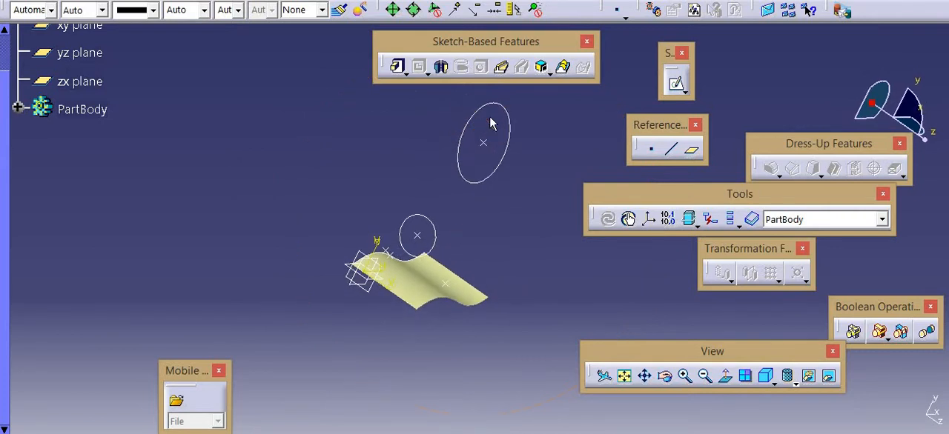
click(648, 149)
click(679, 140)
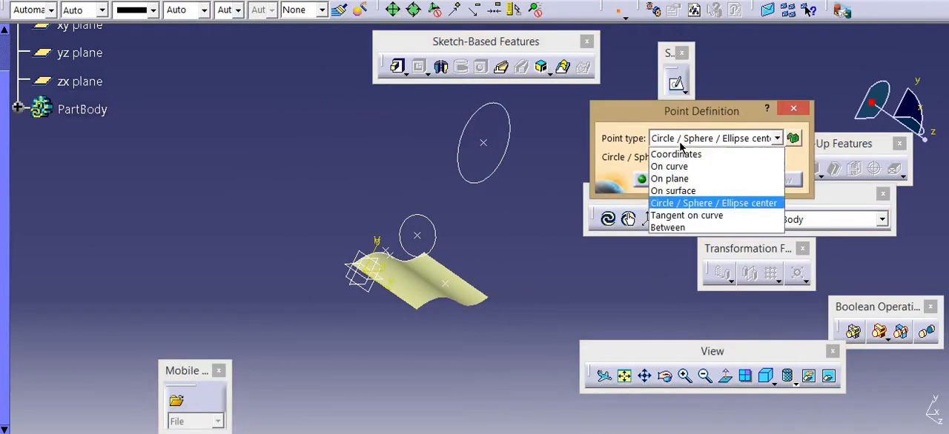
click(678, 216)
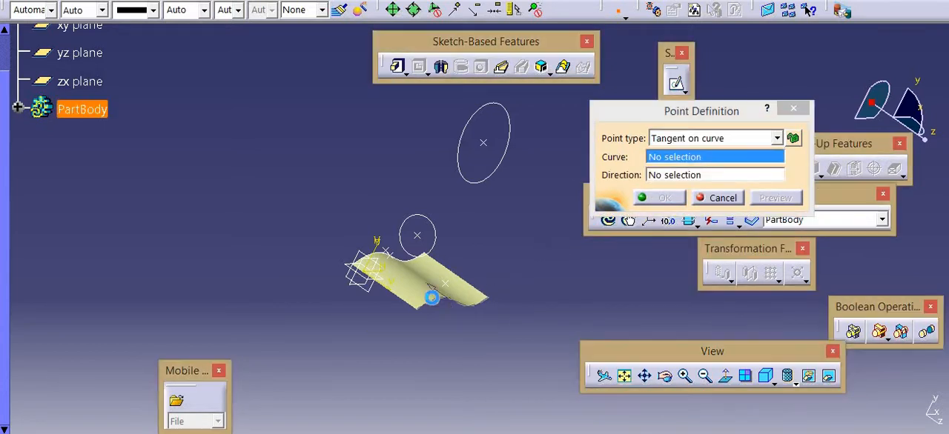
click(434, 298)
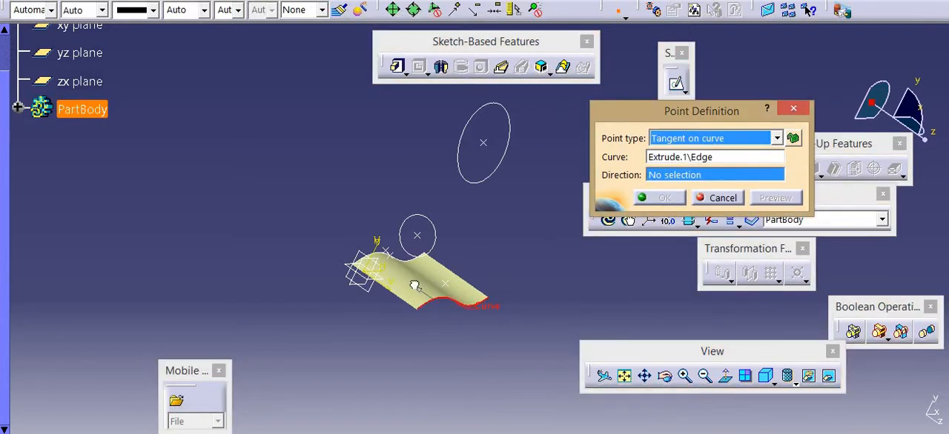
middle_drag(382, 208, 345, 144)
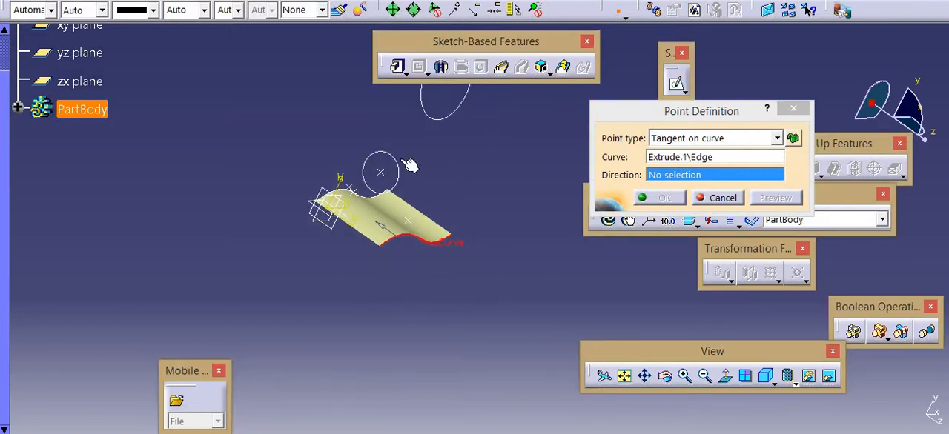
middle_drag(419, 156, 382, 177)
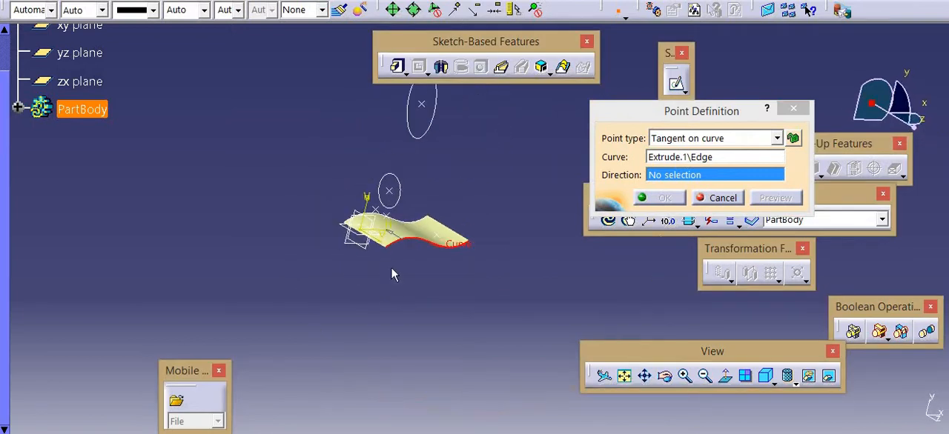
middle_drag(421, 235, 423, 206)
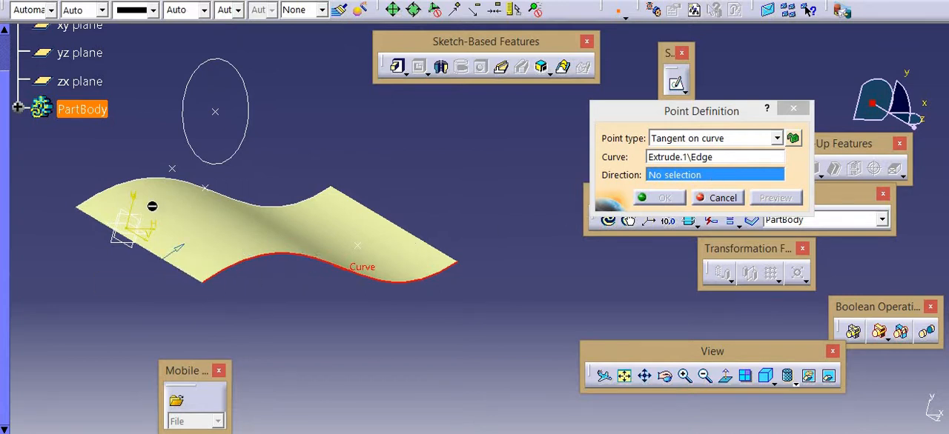
click(157, 234)
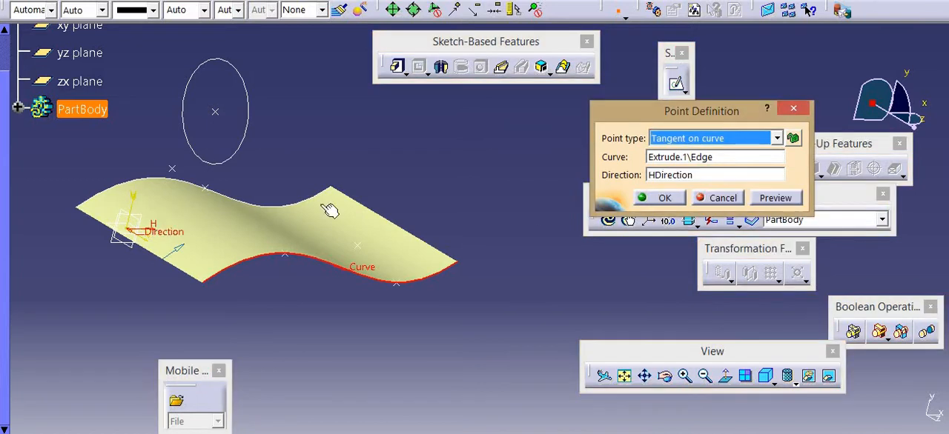
click(778, 196)
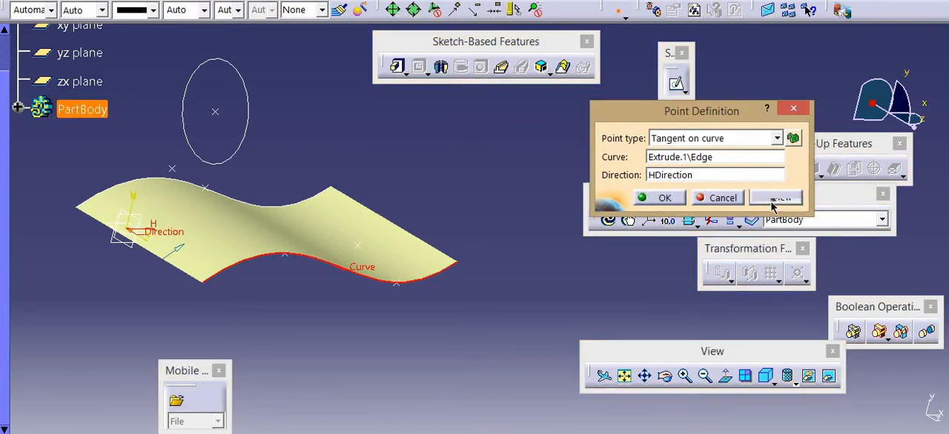
click(661, 199)
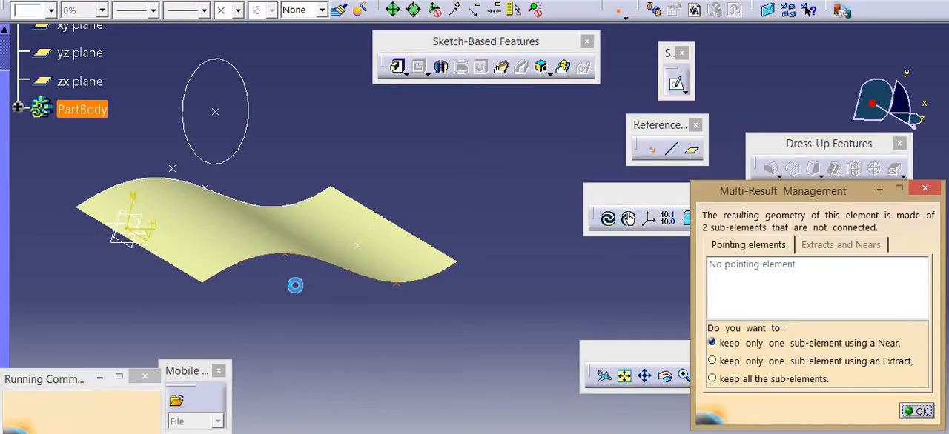
click(919, 413)
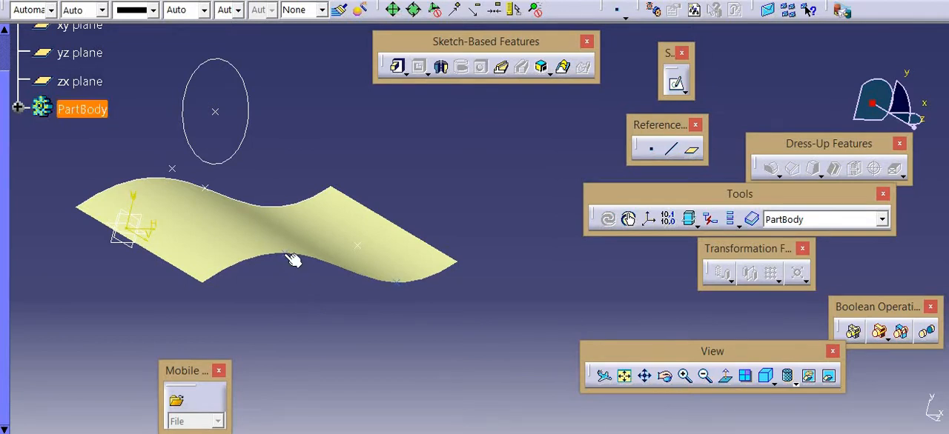
Delete the extruded surface together with the points that depend on it
click(359, 225)
click(349, 216)
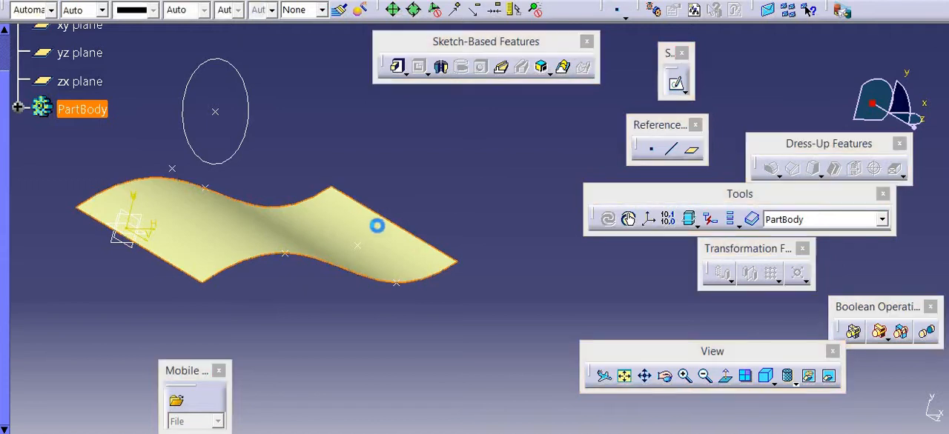
key(Delete)
click(688, 249)
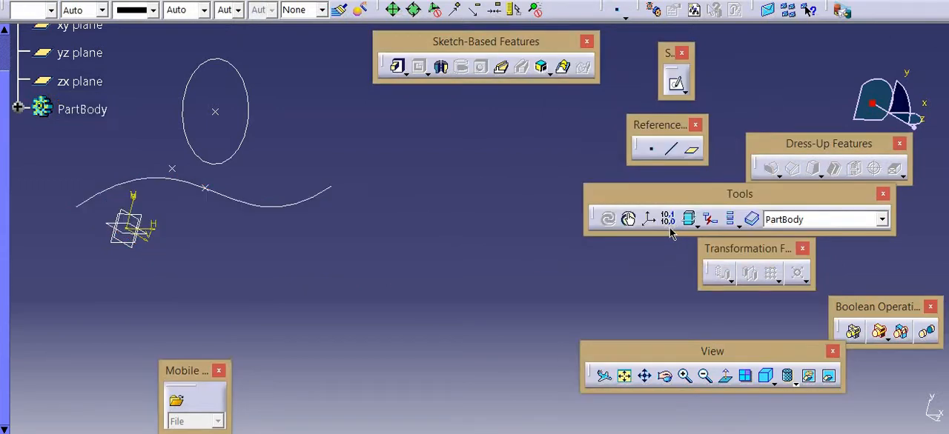
Create Tangent on curve reference points on the wavy curve of Sketch.1 along HDirection, and cancel the Near definition
middle_drag(497, 174, 565, 178)
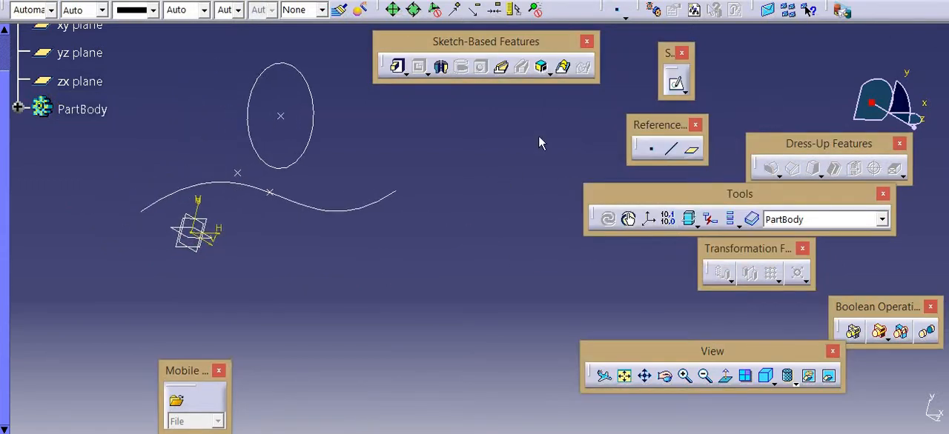
click(647, 146)
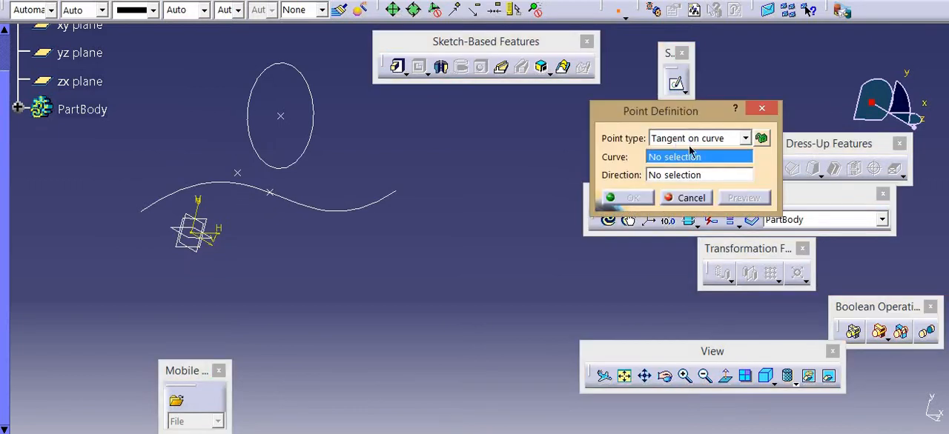
click(697, 140)
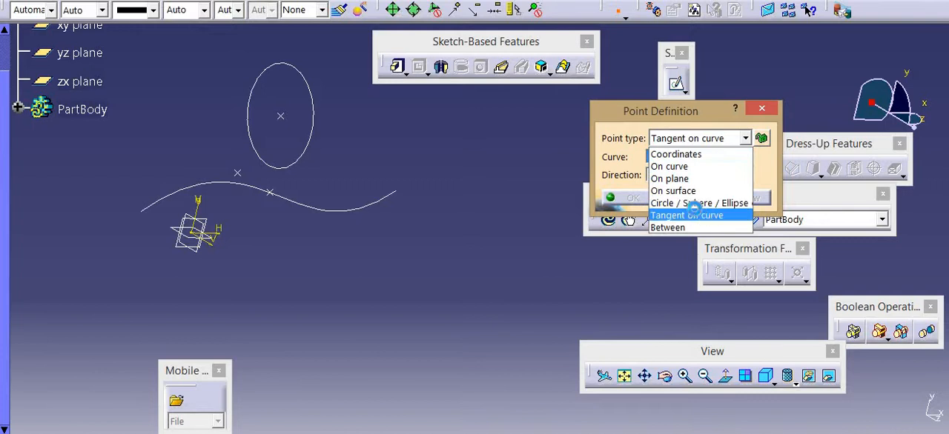
click(708, 216)
click(373, 207)
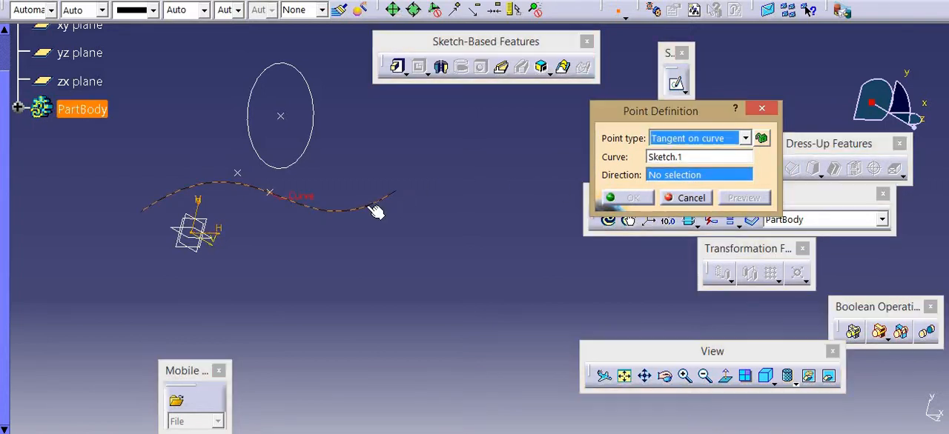
click(219, 239)
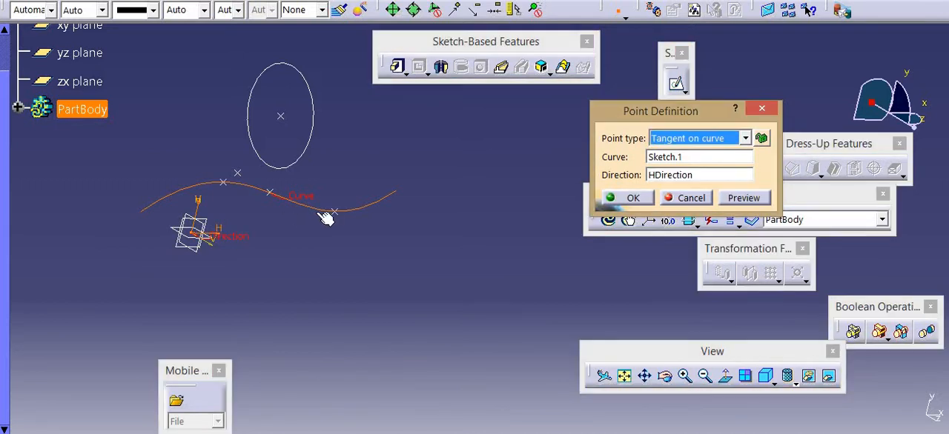
click(743, 201)
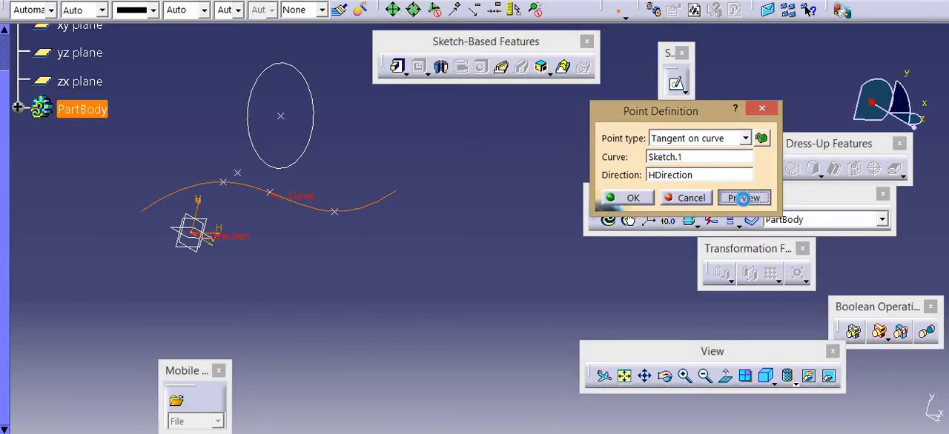
middle_drag(242, 213, 505, 250)
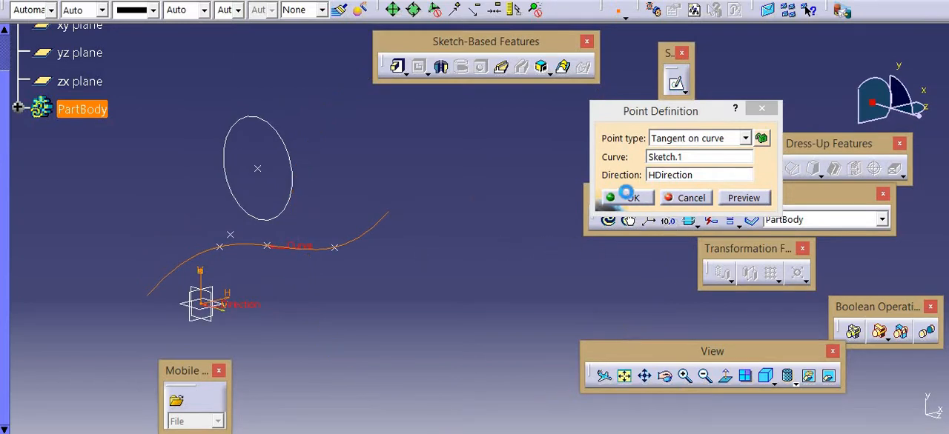
click(627, 197)
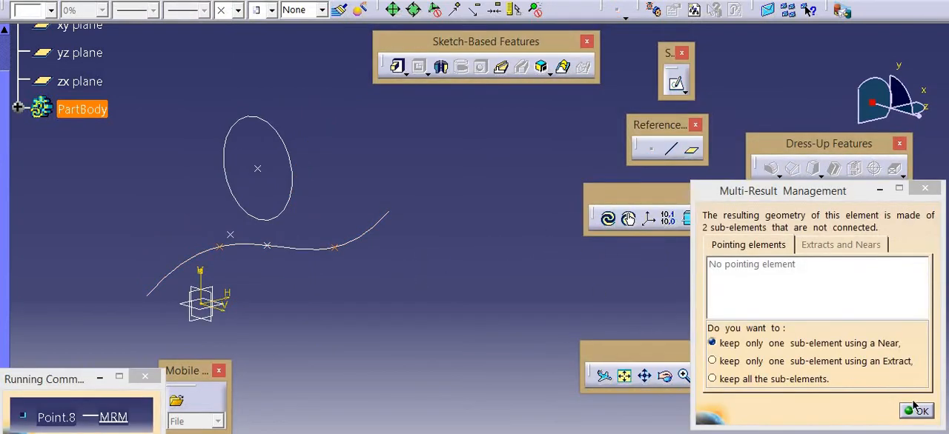
click(918, 410)
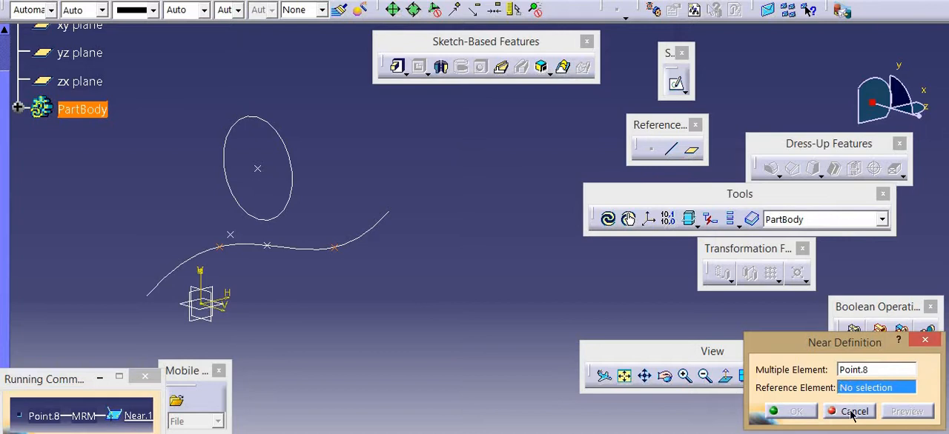
click(853, 411)
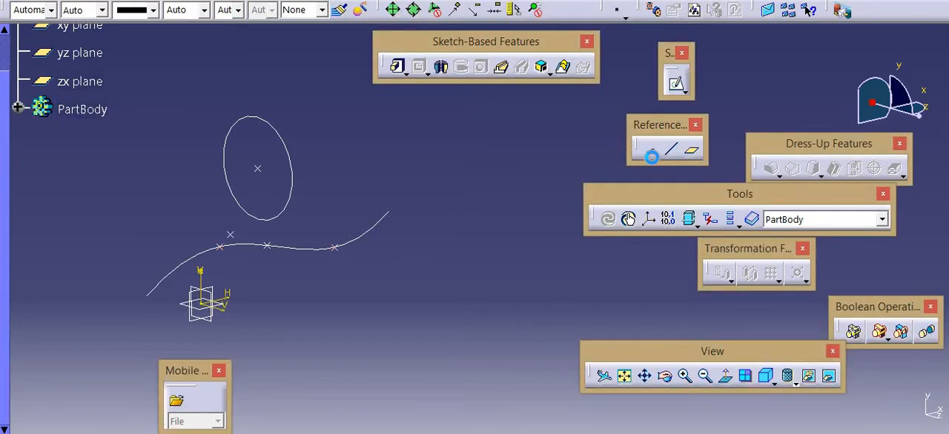
Start a reference point of type Between, with Point.1 above the curve and Point.2 on the curve as its two points
click(651, 156)
click(674, 141)
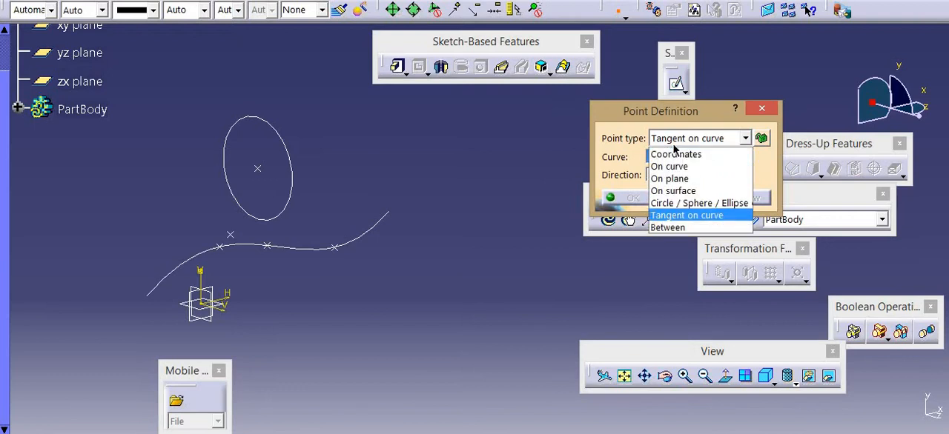
click(667, 227)
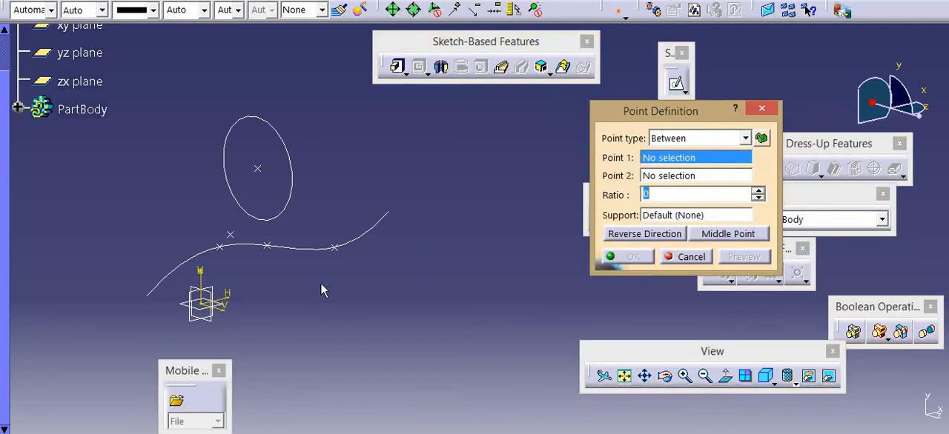
click(229, 235)
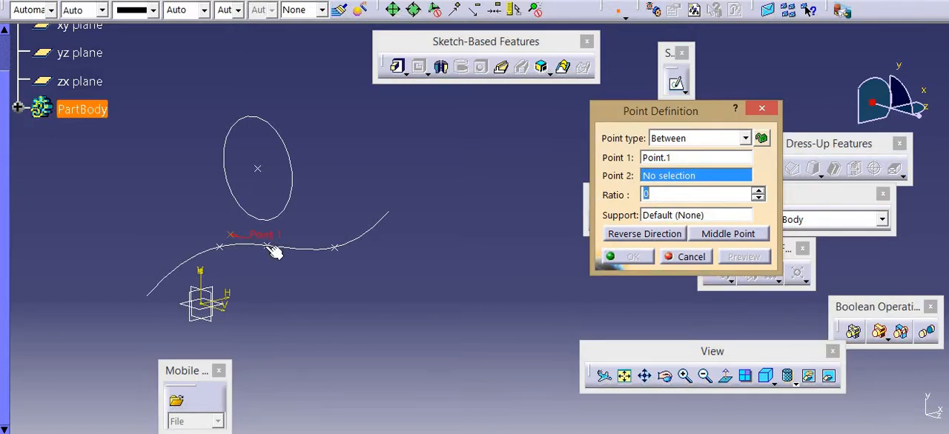
click(263, 246)
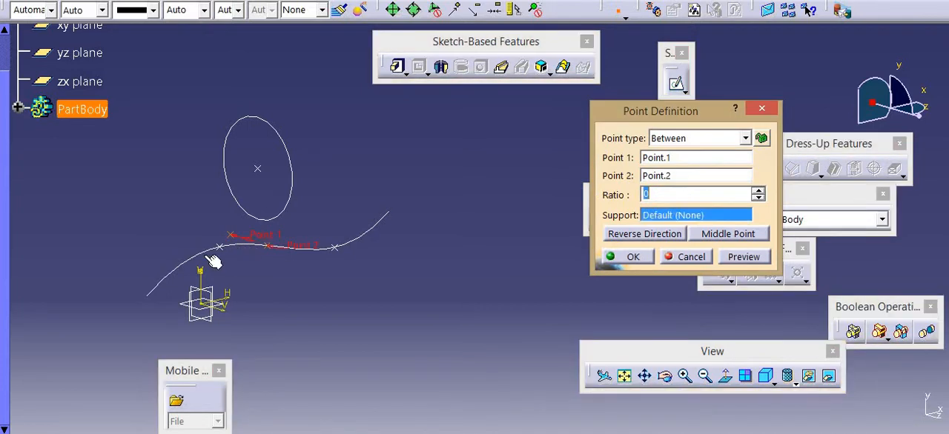
Place the Between point at the middle point of Point.1 and Point.2
ctrl+middle_drag(219, 248, 376, 146)
middle_drag(463, 222, 639, 214)
middle_drag(164, 225, 585, 206)
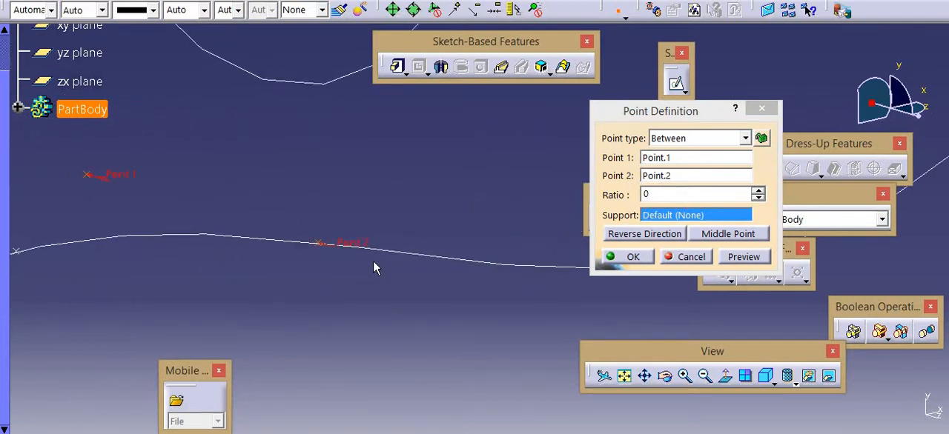
click(717, 234)
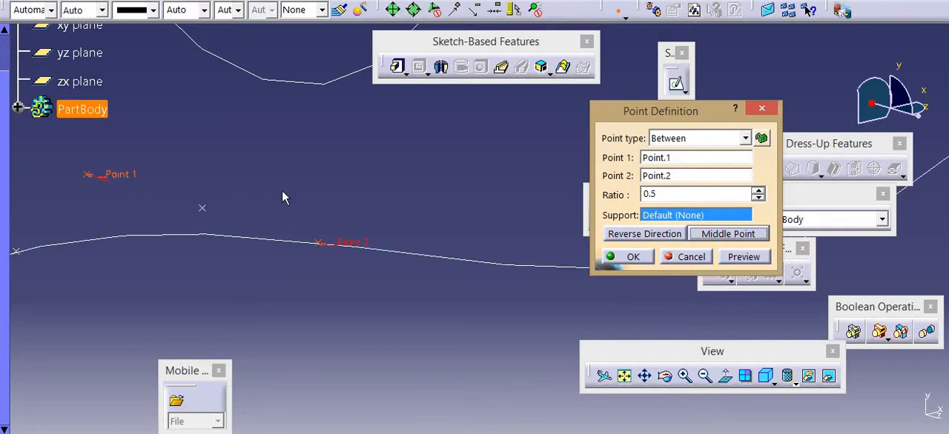
Preview the Between point at ratio 0.2 and at ratio 0.8 between the two points
drag(684, 198, 647, 195)
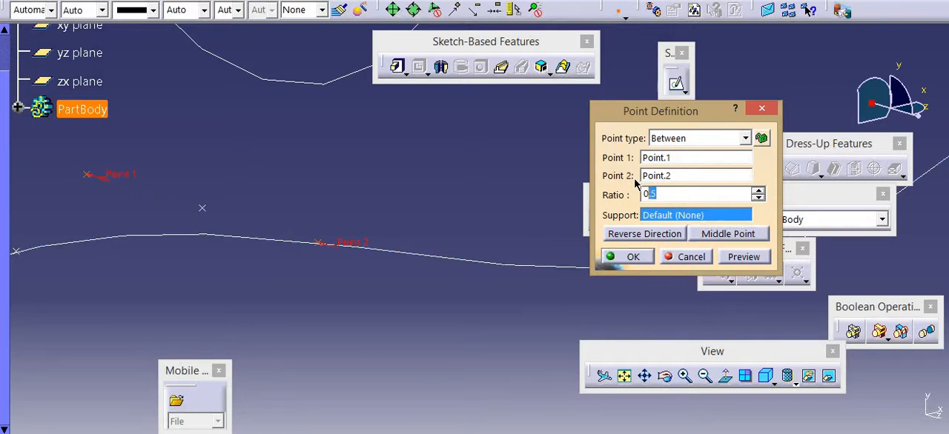
key(BackSpace)
key(BackSpace)
text(0.5)
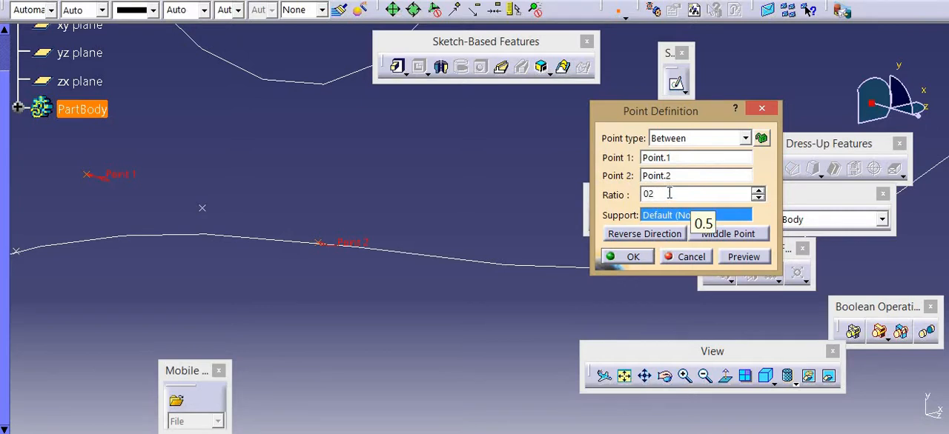
text(.2)
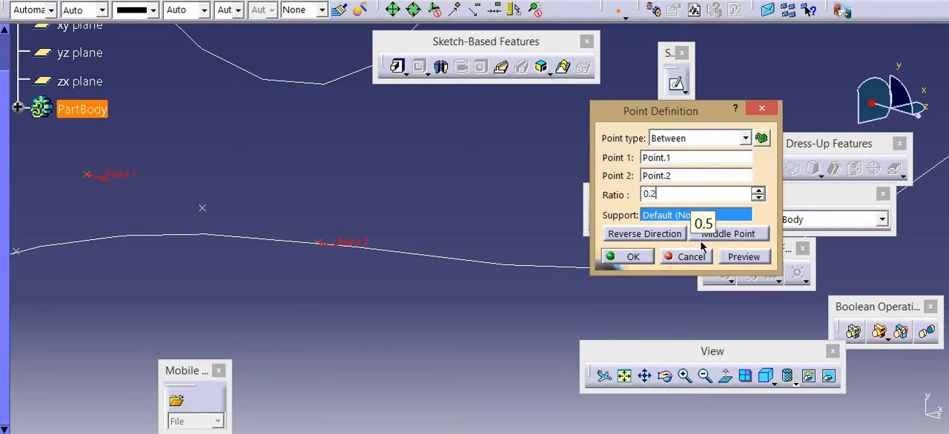
click(737, 259)
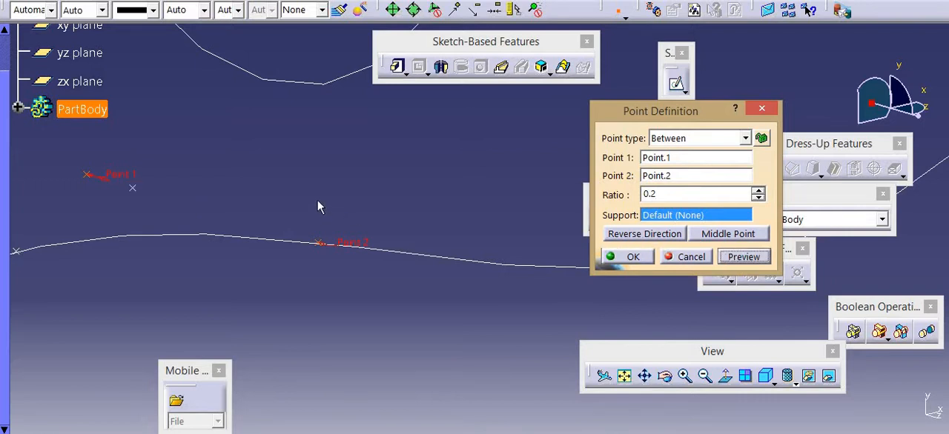
double_click(648, 191)
text(0.8)
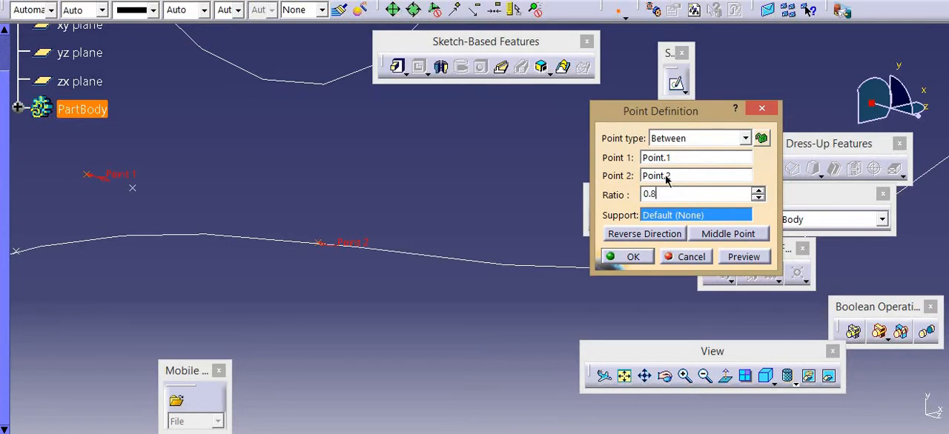
click(745, 258)
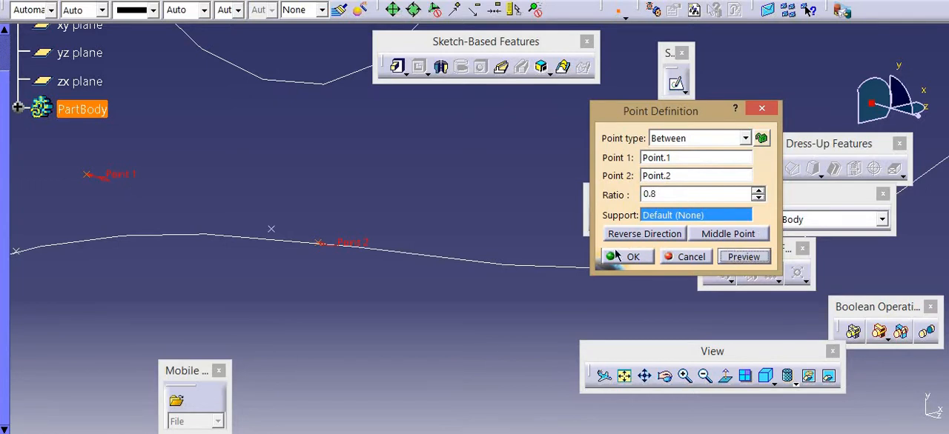
Preview the Between point outside the two points, at ratio 2 and at ratio 1.5
double_click(637, 193)
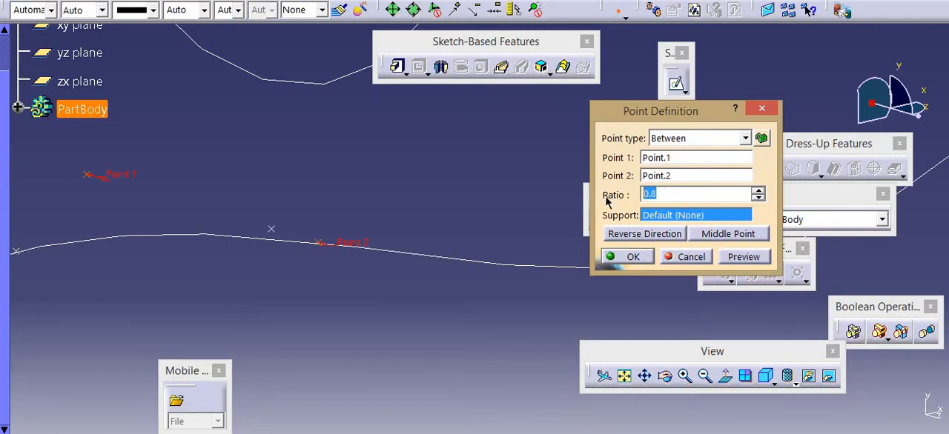
text(2)
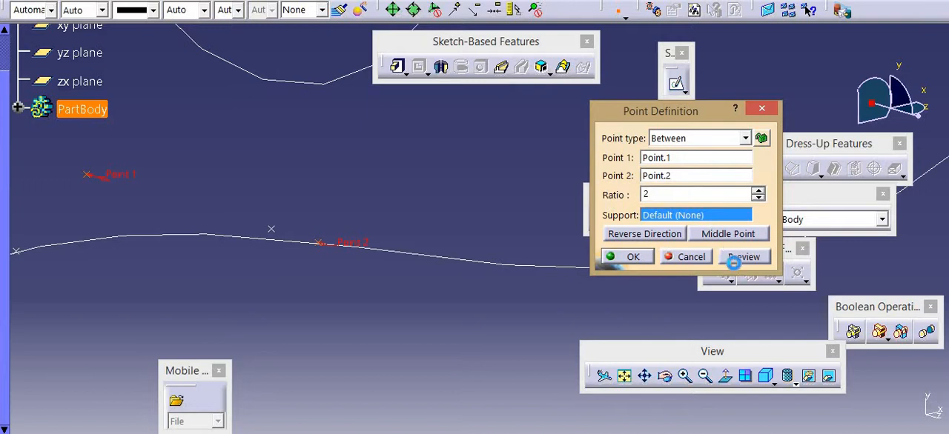
click(733, 260)
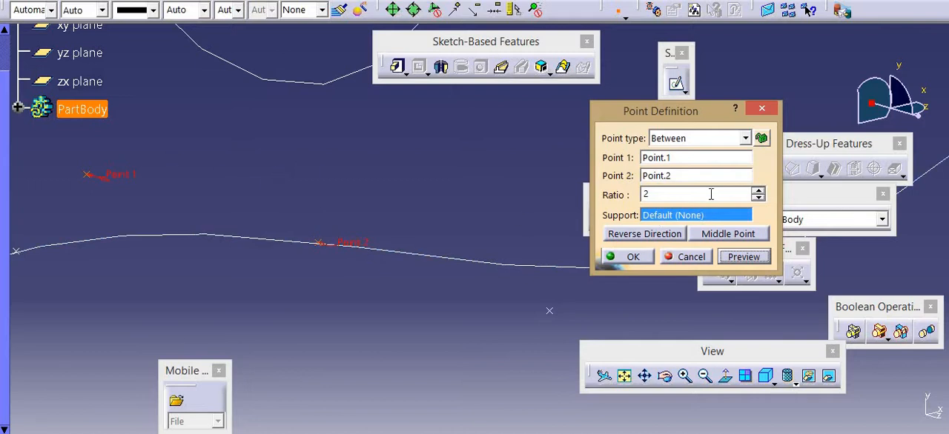
double_click(664, 194)
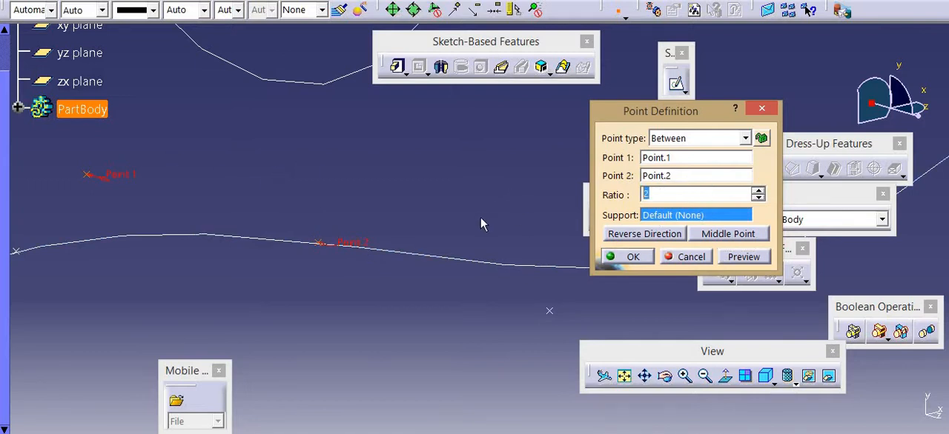
text(1.5)
click(744, 256)
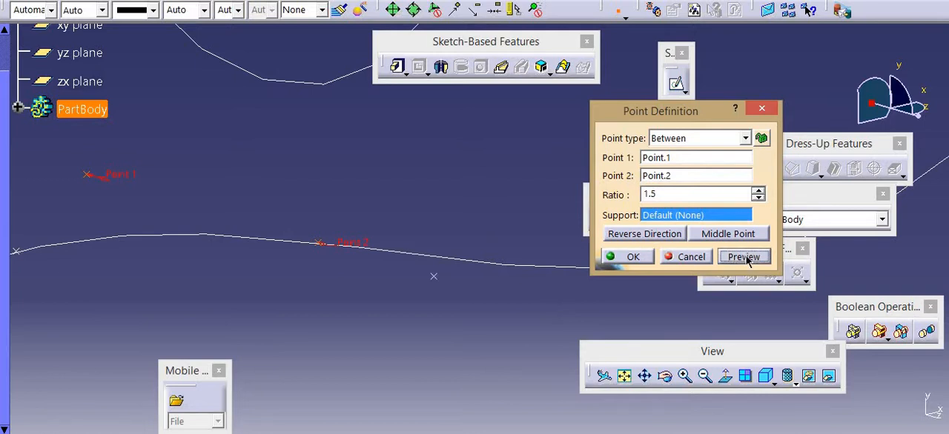
Set the ratio to 0.5 as the middle point and create the Between point
double_click(671, 194)
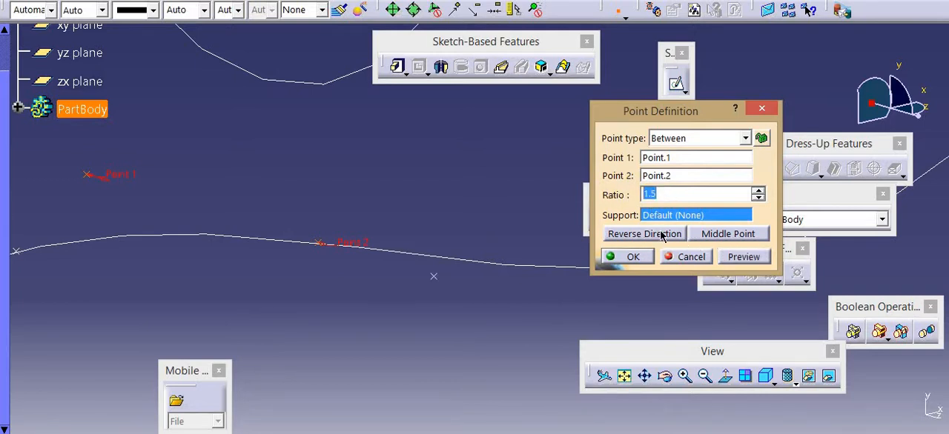
text(0.5)
click(733, 235)
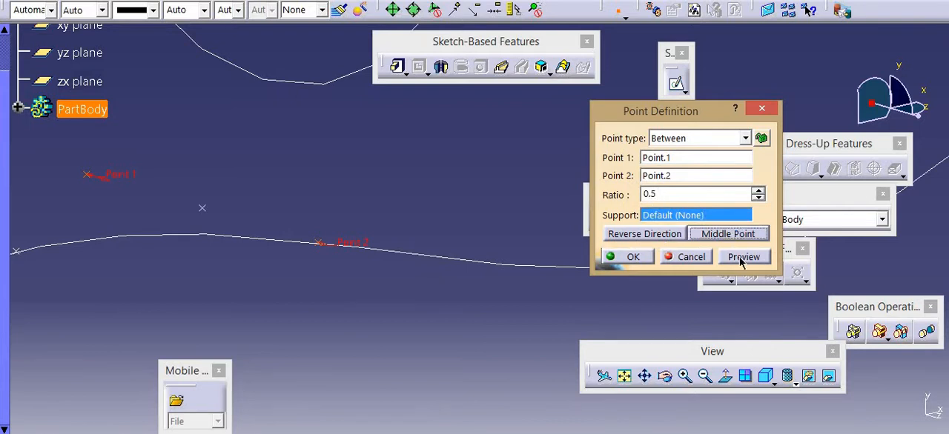
click(630, 257)
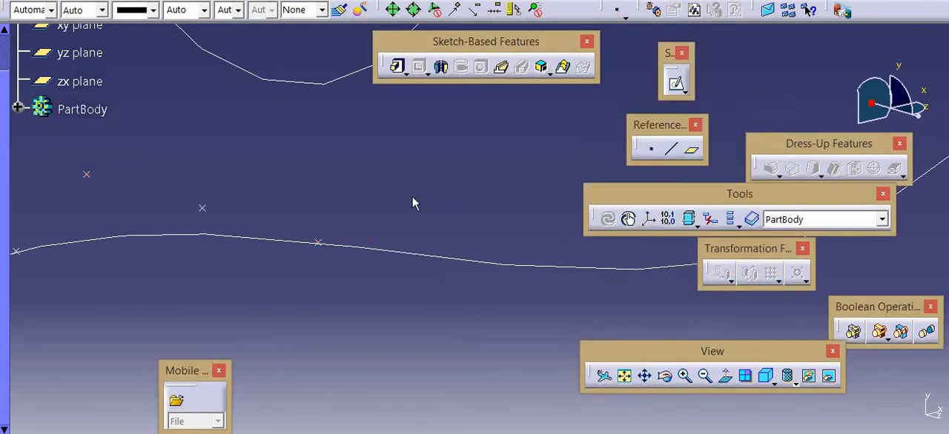
Delete all the sketched curves and points together, and undo the deletion
middle_drag(394, 212, 343, 298)
middle_drag(391, 208, 164, 126)
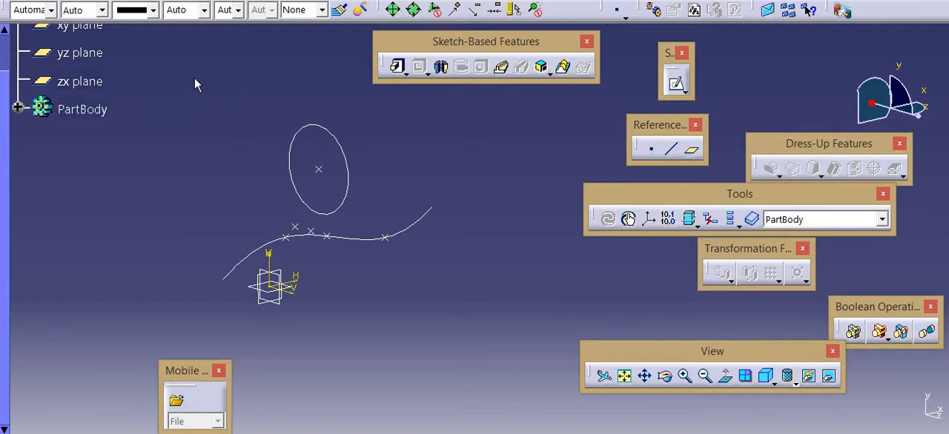
mouse_move(159, 152)
mouse_down()
mouse_move(447, 300)
mouse_move(493, 351)
mouse_up()
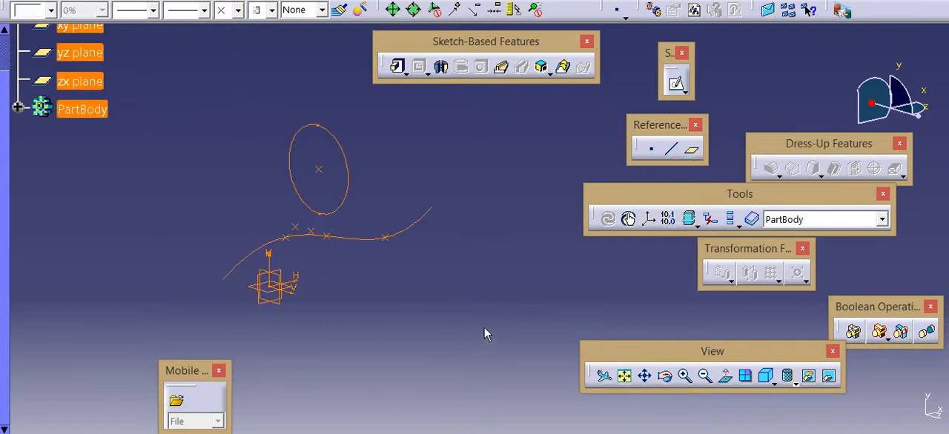
key(Delete)
click(671, 248)
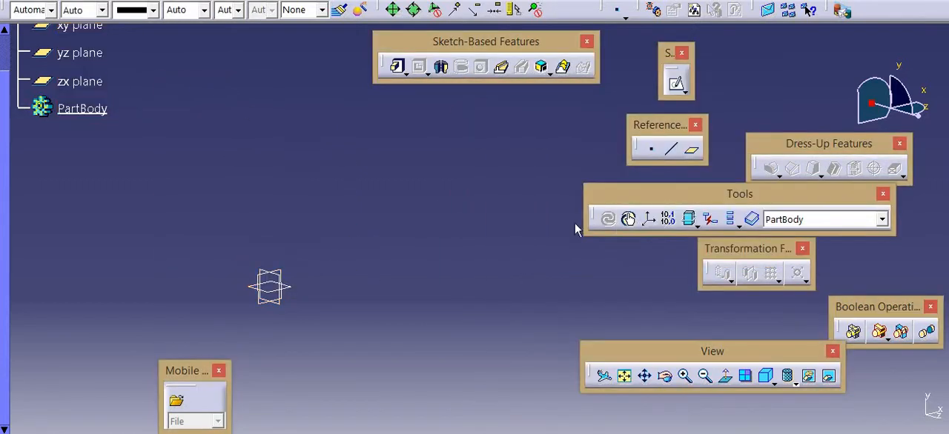
key(ctrl+z)
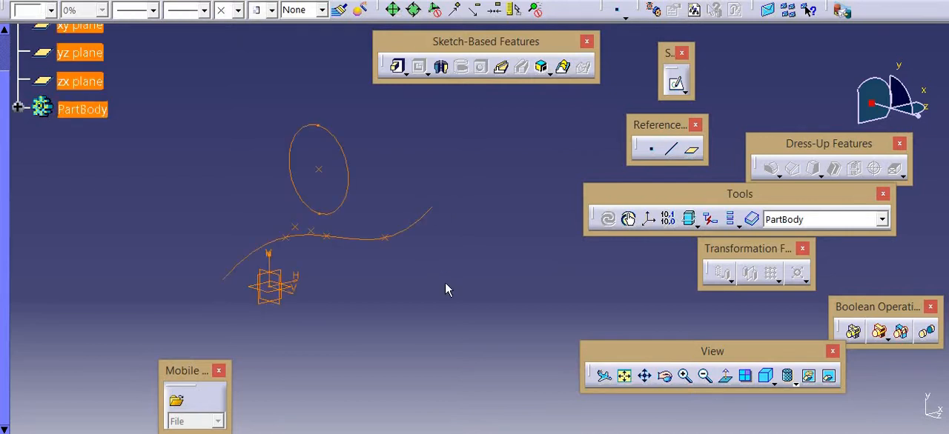
click(377, 342)
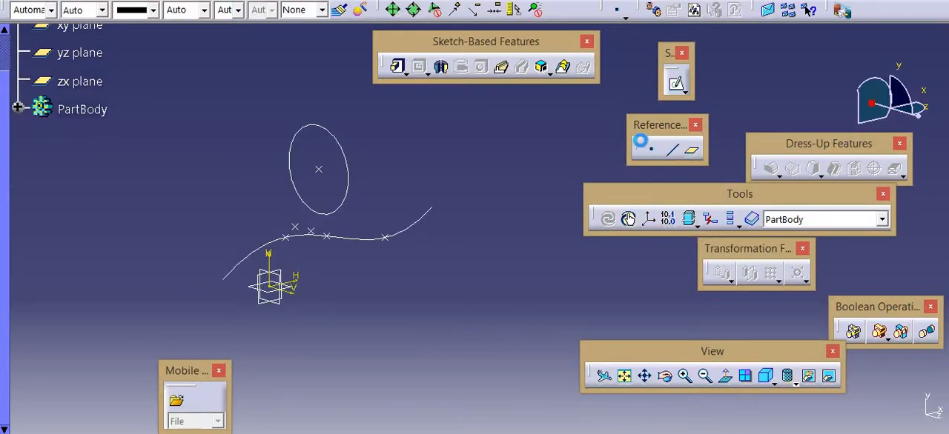
click(671, 149)
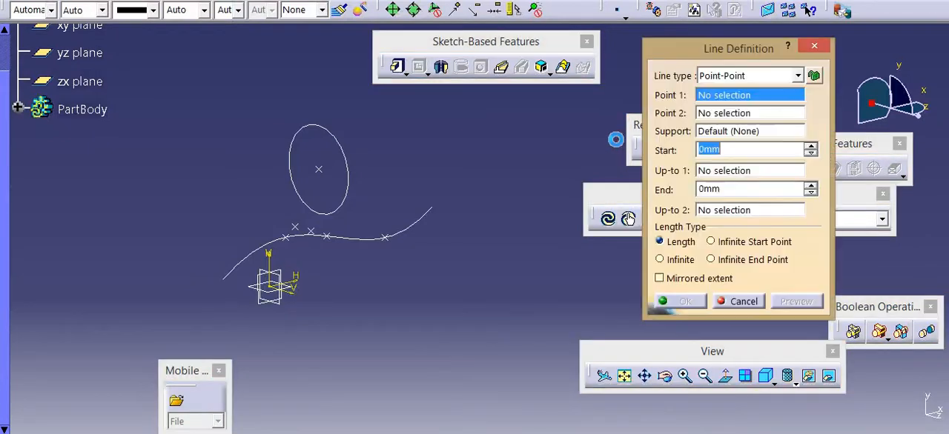
click(321, 171)
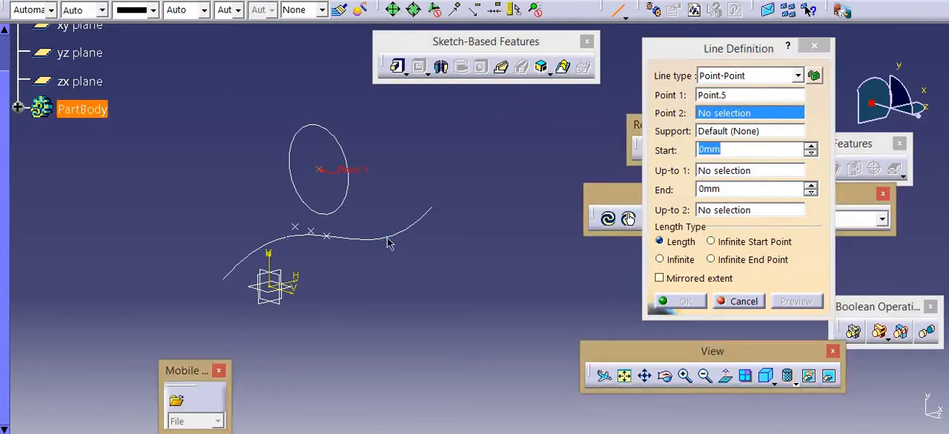
click(388, 243)
click(597, 280)
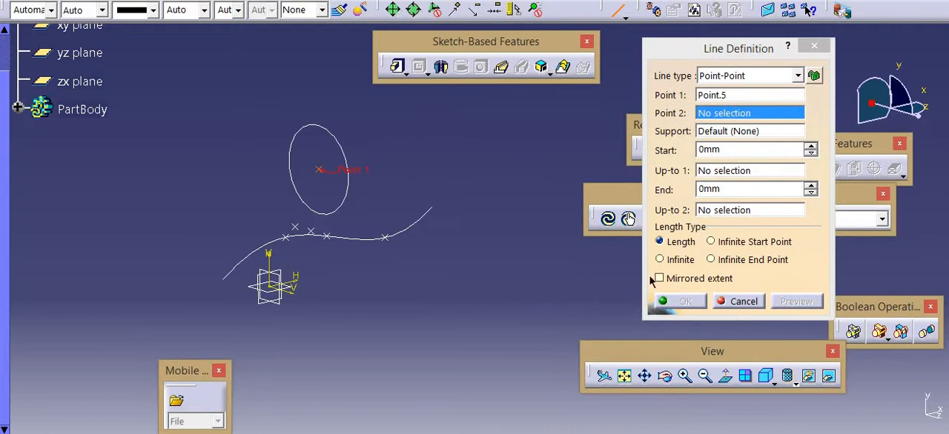
click(701, 279)
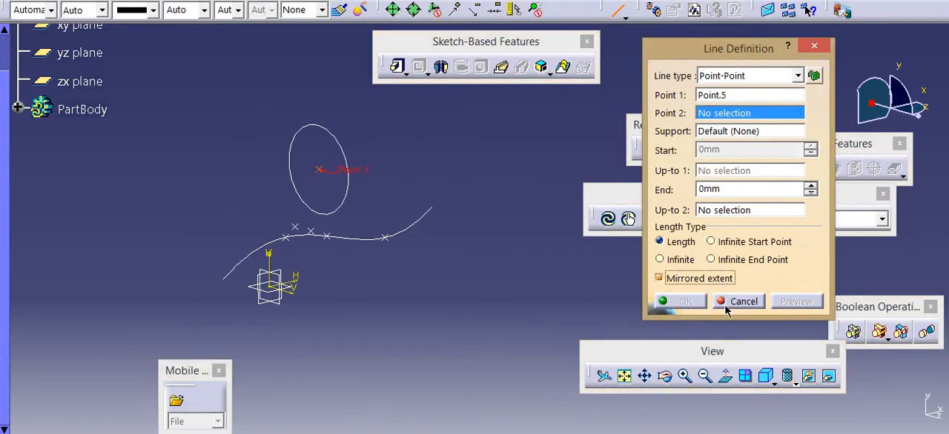
click(726, 304)
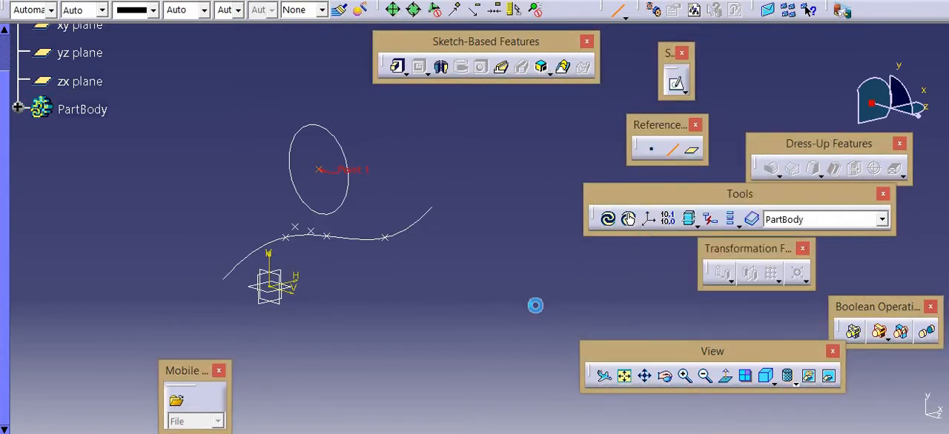
Delete the wavy curve of Sketch.1 together with all its children
click(326, 238)
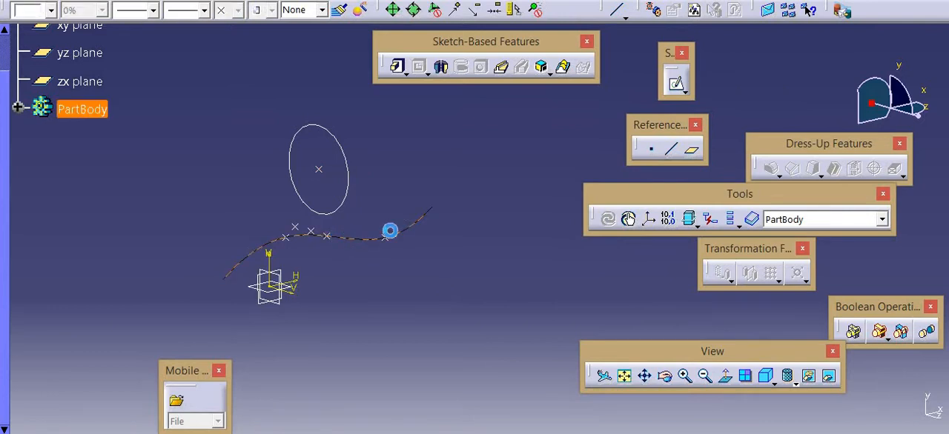
key(Delete)
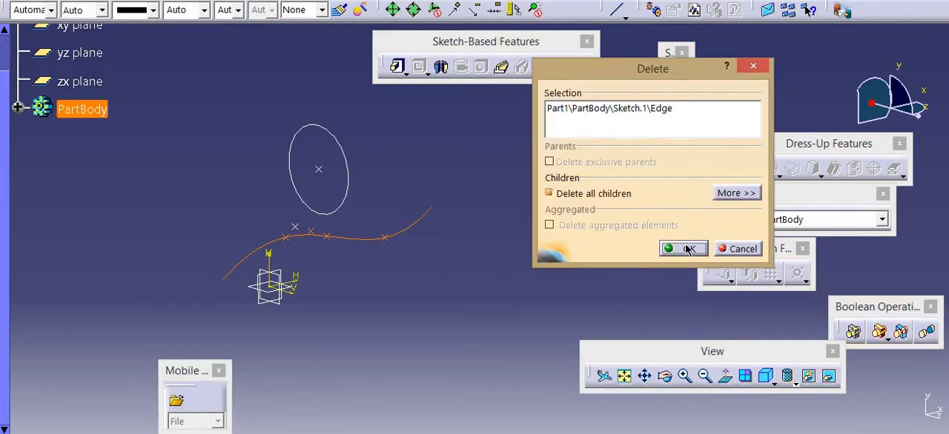
click(685, 249)
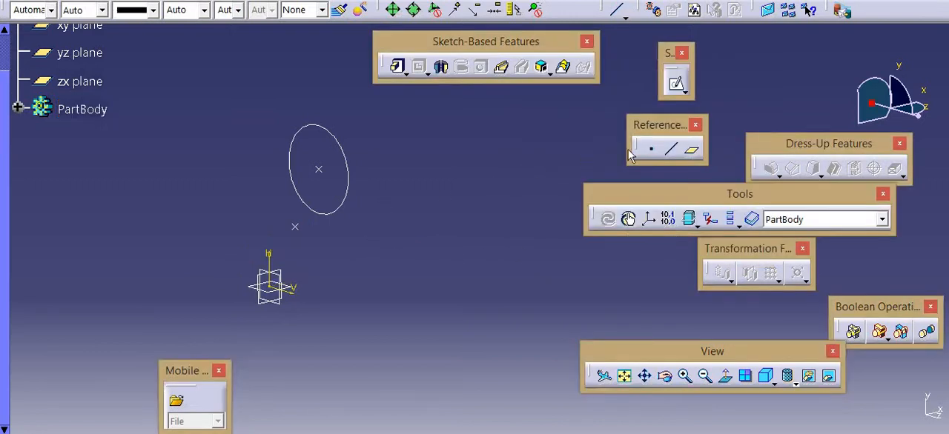
Start a Point-Point reference line from Point.5 at the circle's centre to Point.1 below the circle
click(672, 149)
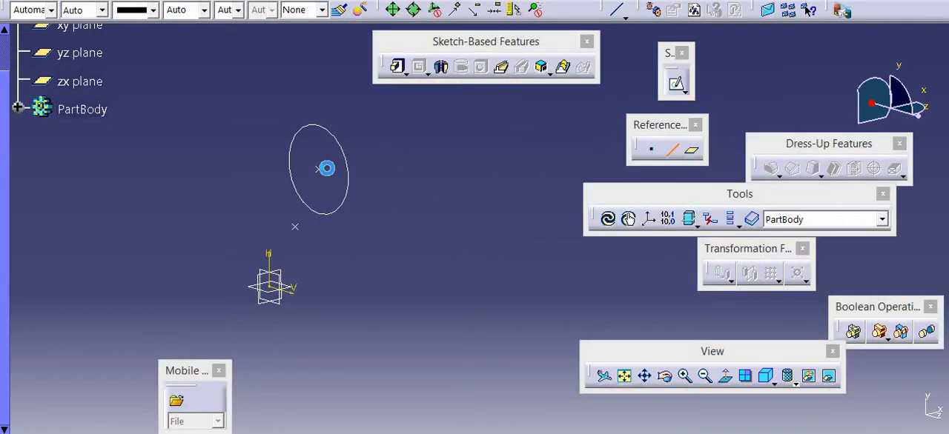
click(327, 170)
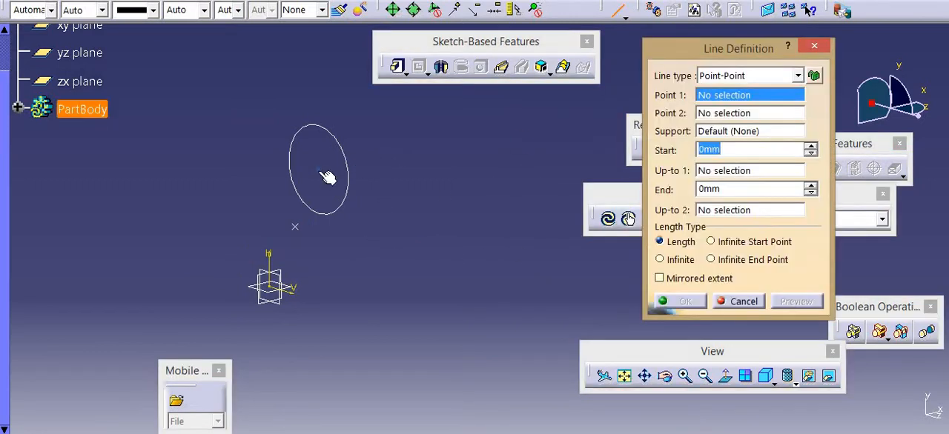
click(296, 227)
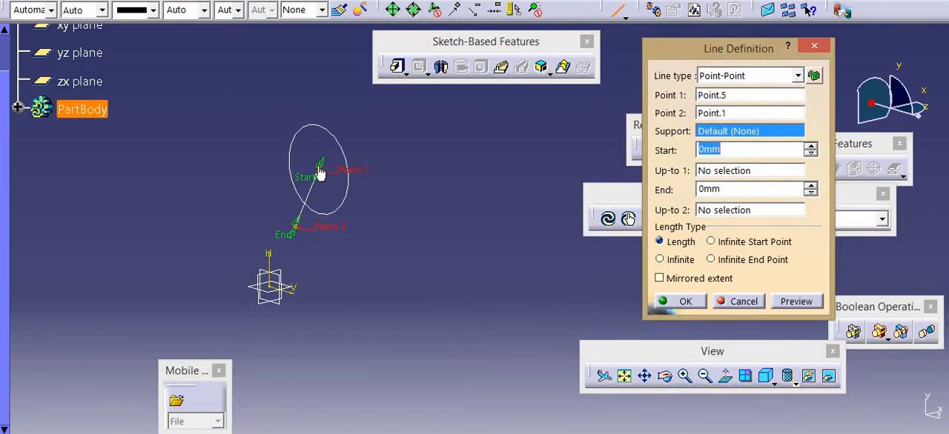
Extend the line's start by 42 mm and its end by 23 mm, and apply Mirrored extent with the end pulled back to 0 mm
drag(320, 169, 363, 116)
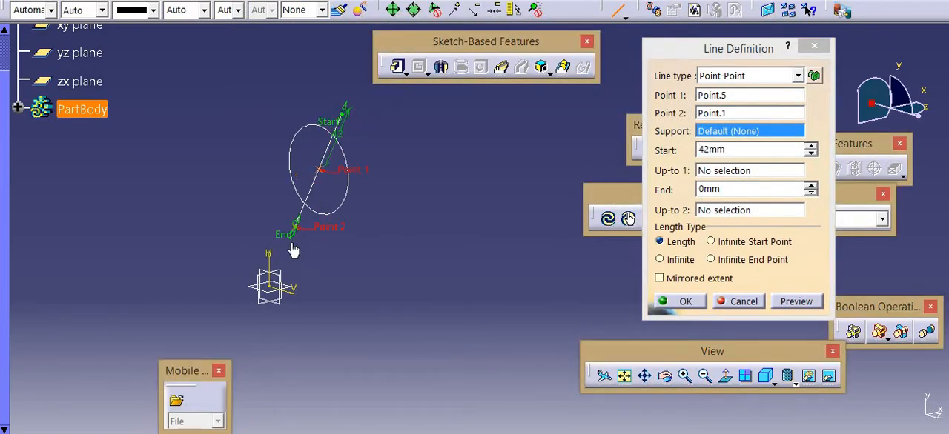
drag(293, 251, 282, 281)
click(709, 279)
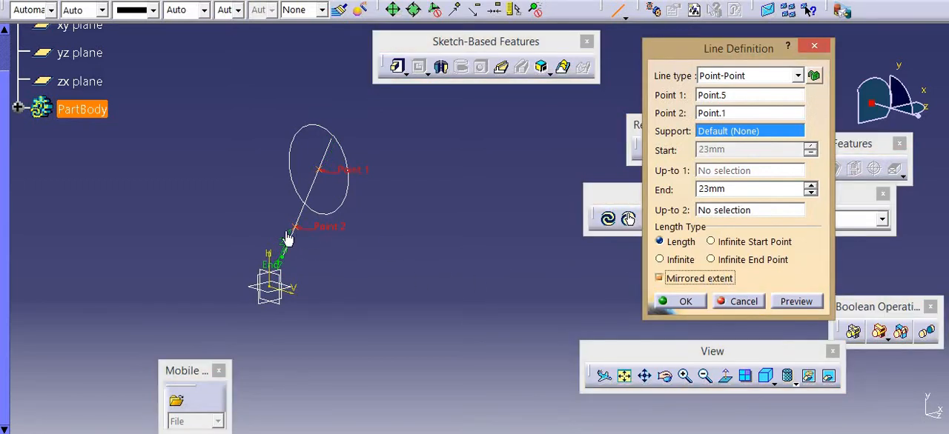
drag(281, 267, 369, 224)
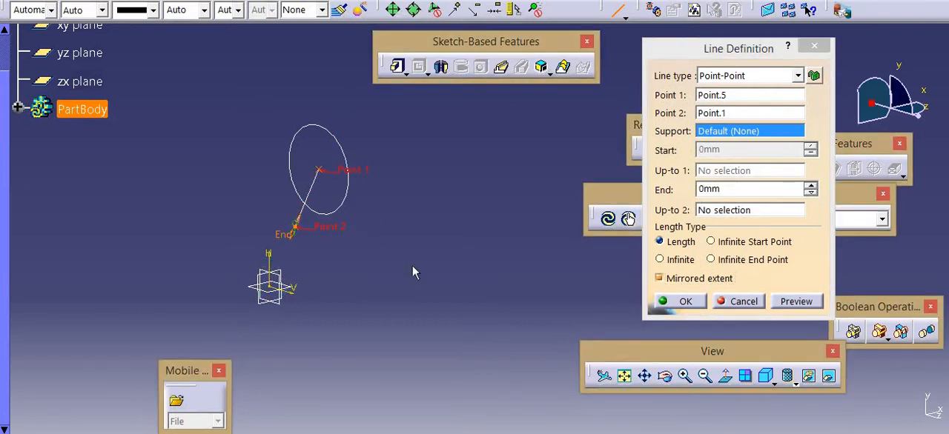
Accept the Point-Point line and start a Point-Direction line from Point.1 below the circle, with the zx plane as direction
click(680, 301)
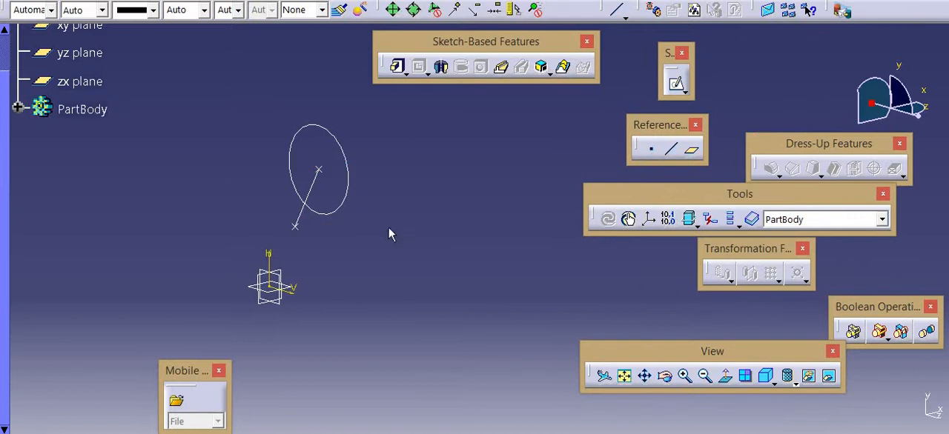
click(671, 149)
click(743, 76)
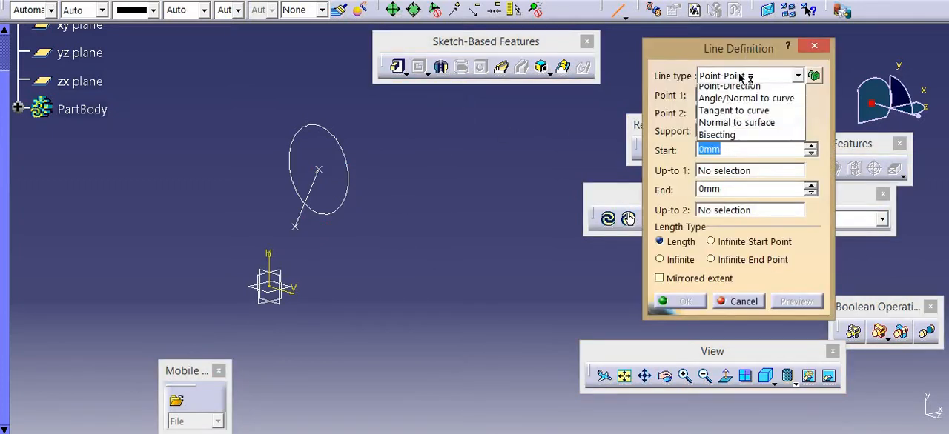
click(743, 104)
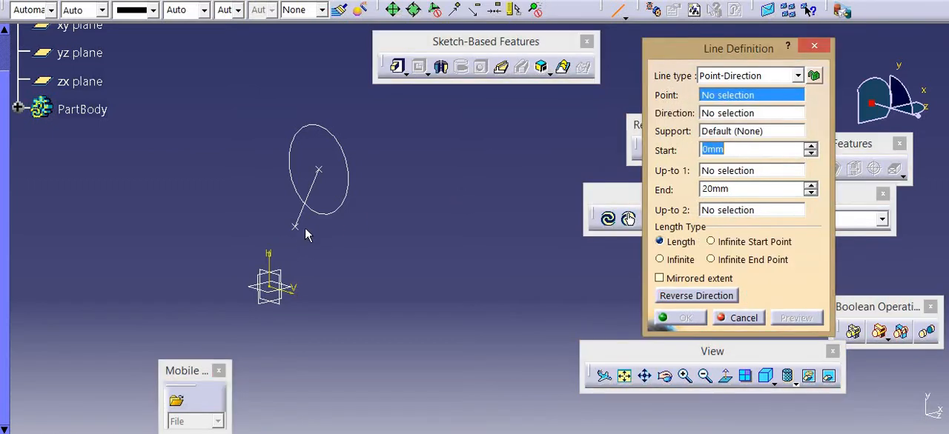
click(300, 228)
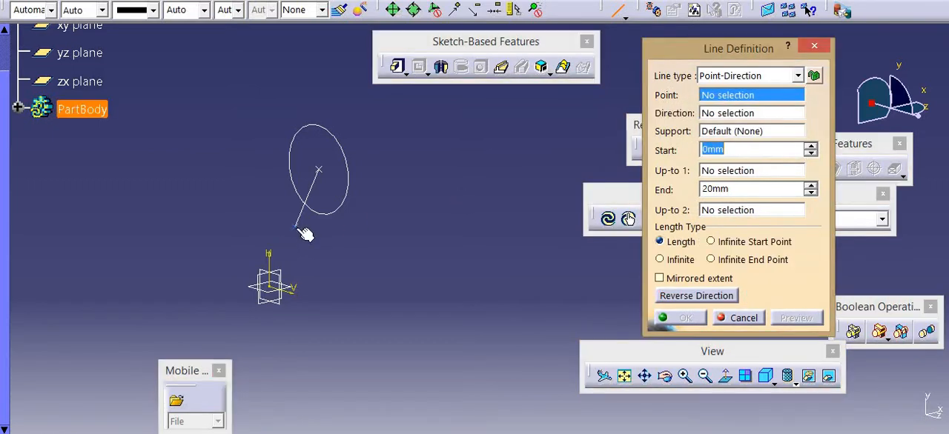
click(297, 289)
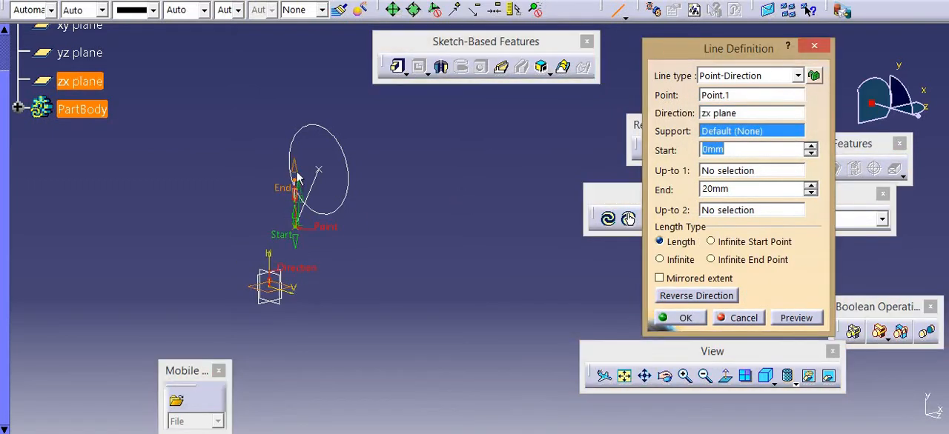
Stretch the line's end to 52 mm and its start to -34 mm, apply Mirrored extent and create the line
drag(295, 176, 274, 83)
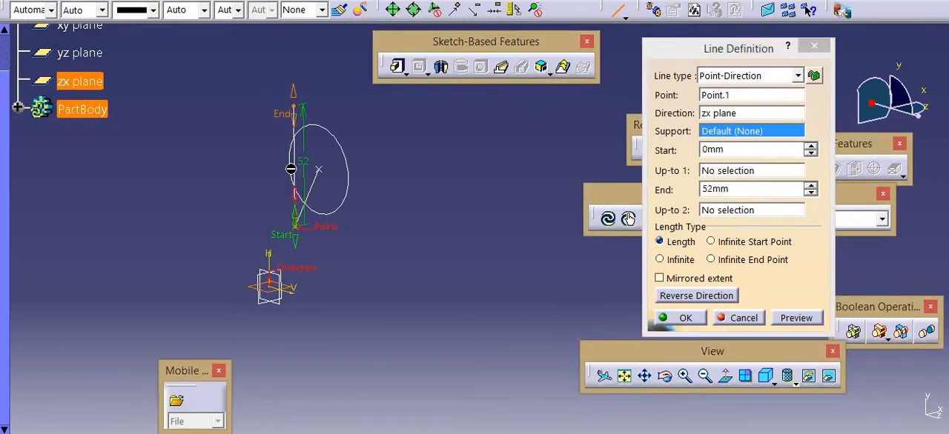
drag(295, 236, 296, 320)
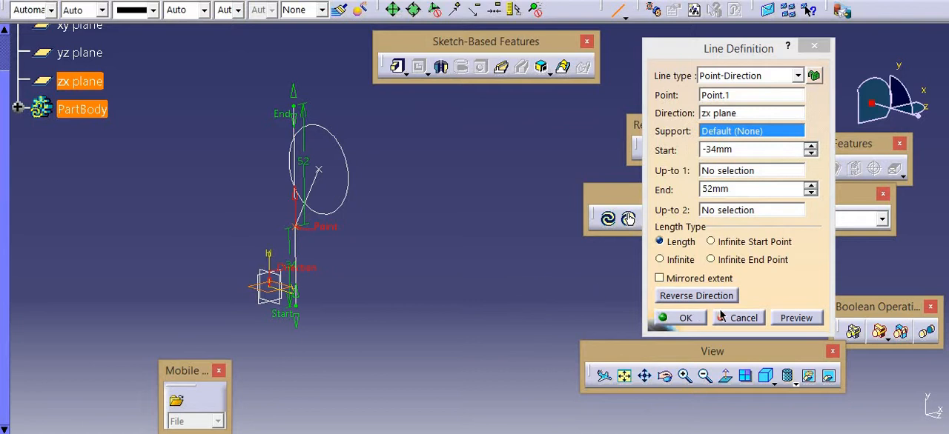
click(689, 279)
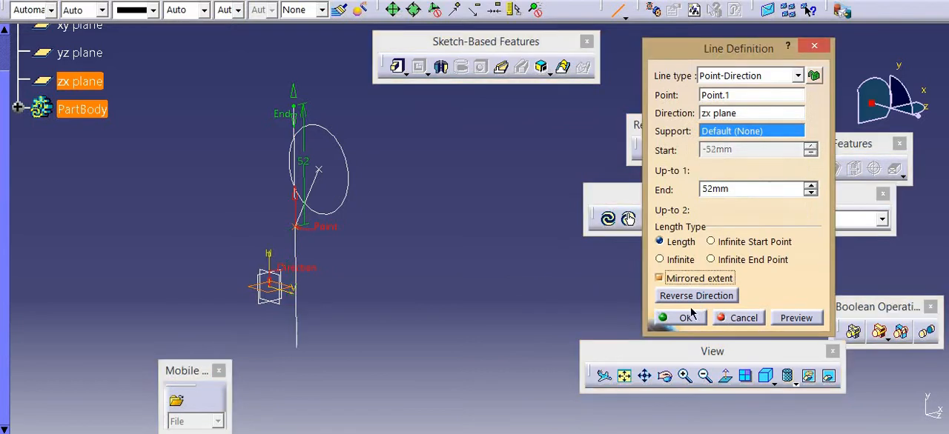
click(671, 318)
Create a second Point-Direction line through Point.1 along VDirection, with its end extended to 119 mm
click(671, 149)
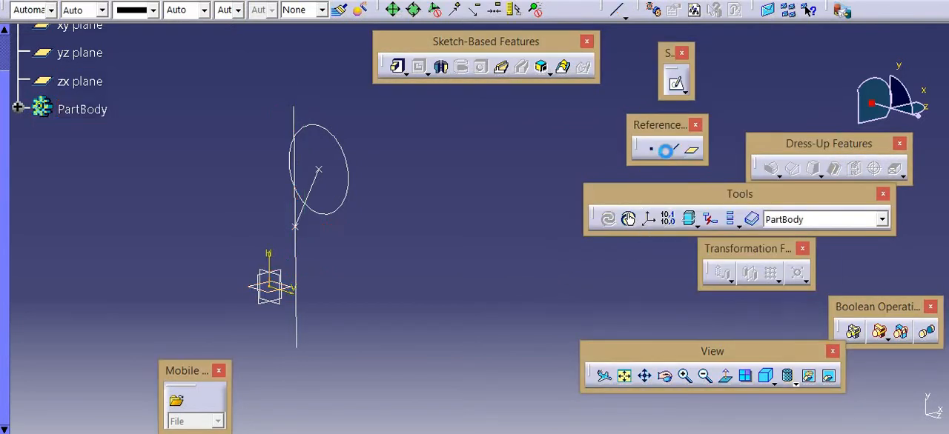
click(297, 227)
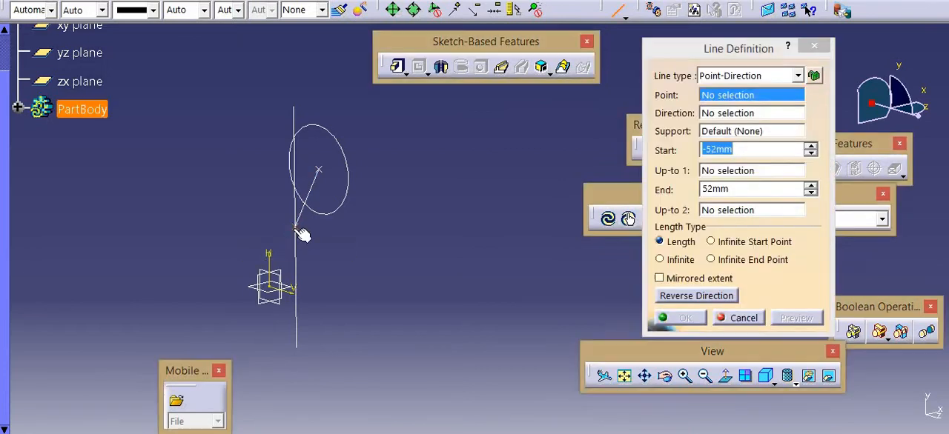
click(292, 288)
drag(383, 259, 472, 311)
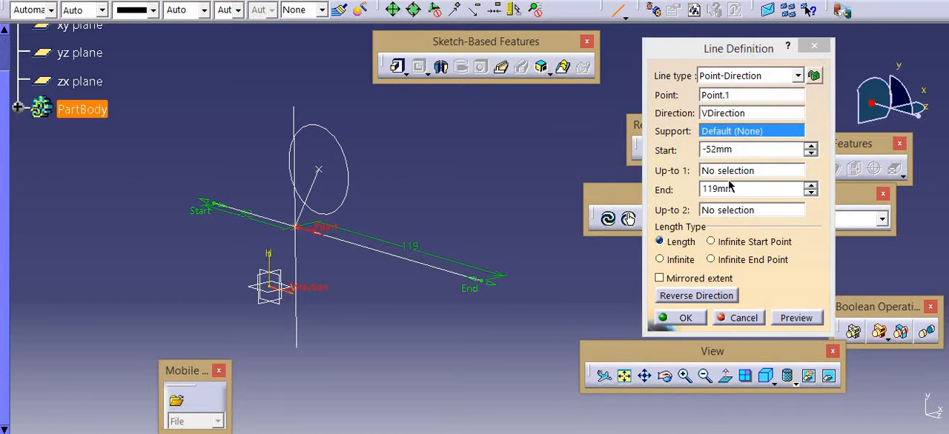
click(686, 319)
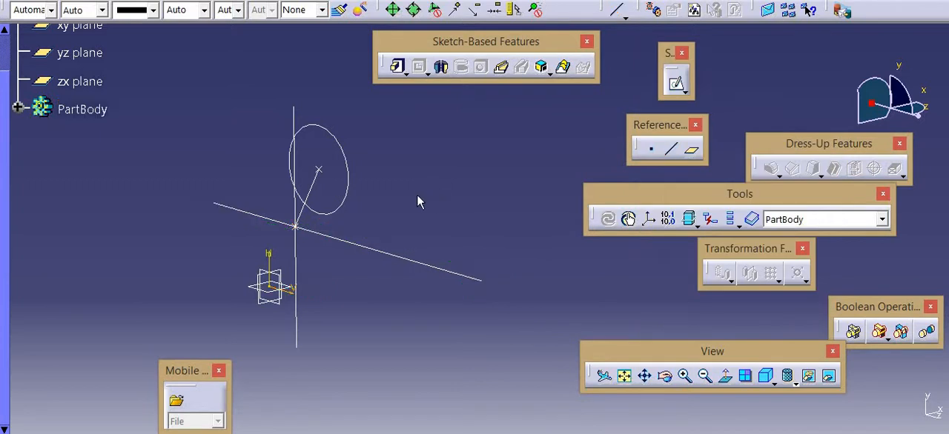
Try to create an Angle/Normal to curve line from the Sketch.2 circle through its centre point, Point.5
click(671, 149)
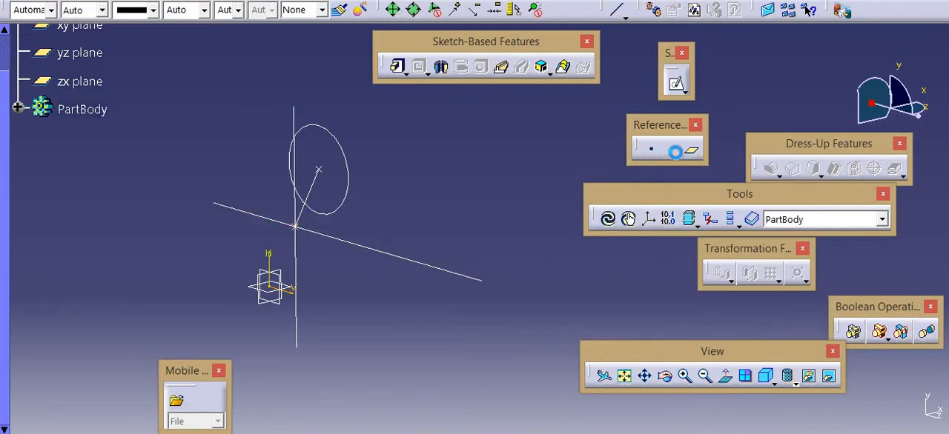
click(738, 76)
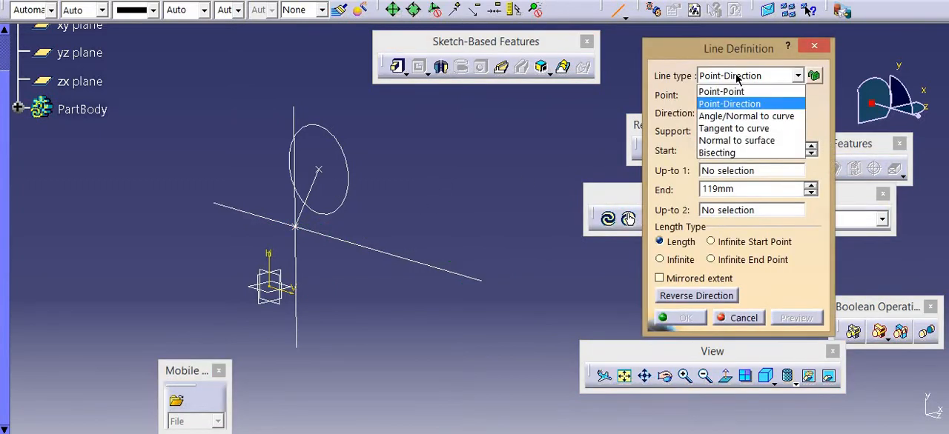
click(746, 117)
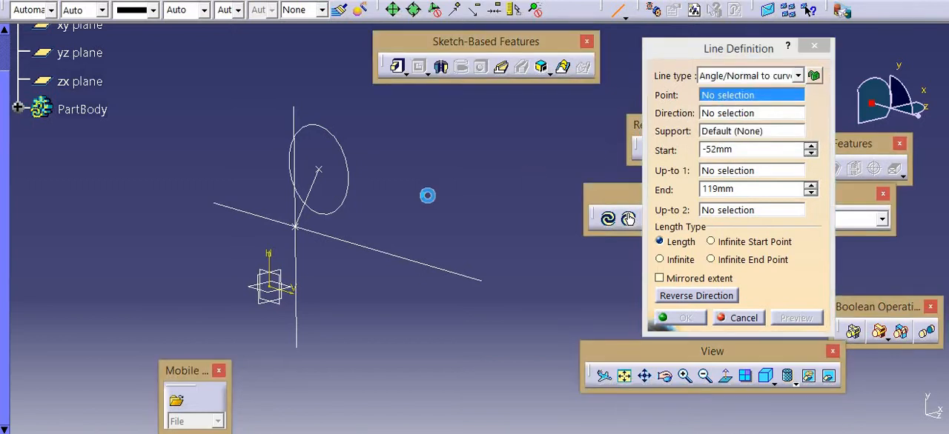
click(347, 162)
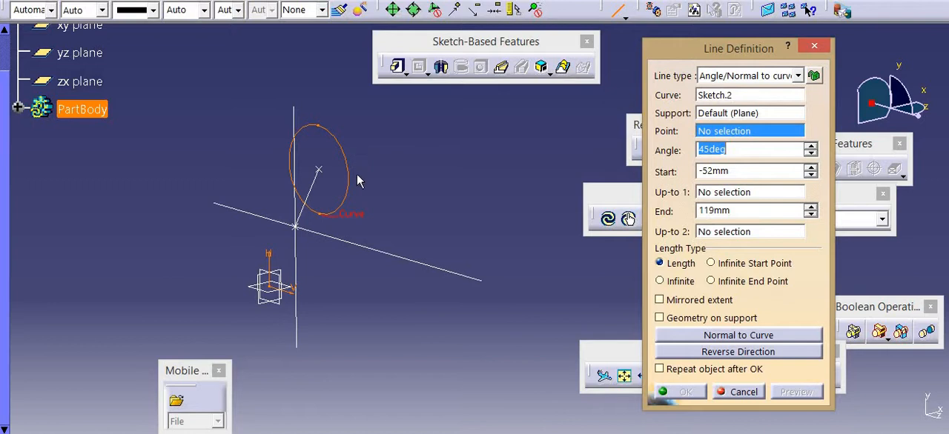
click(319, 175)
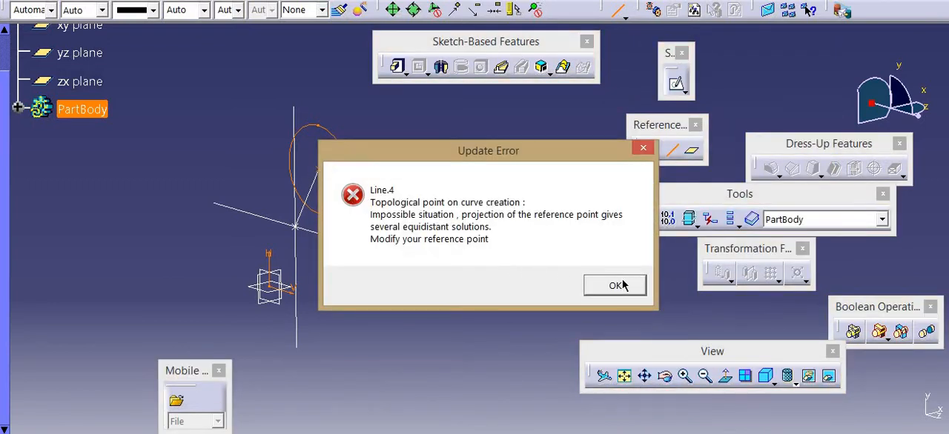
click(616, 285)
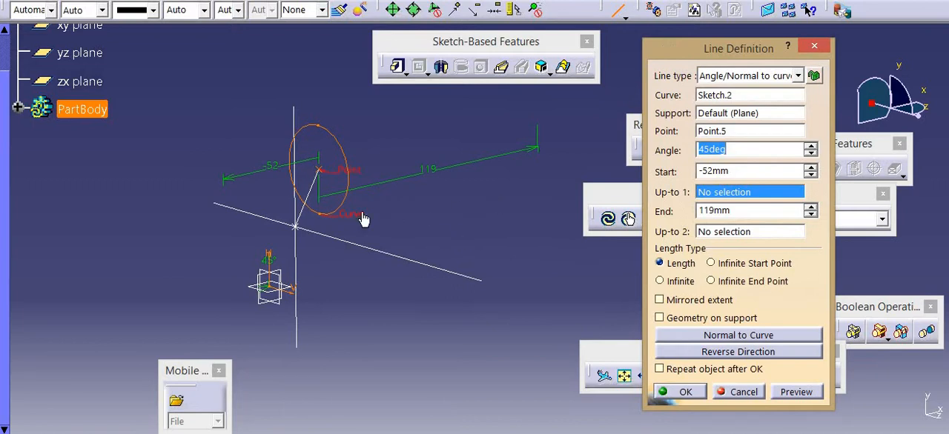
middle_drag(331, 198, 705, 317)
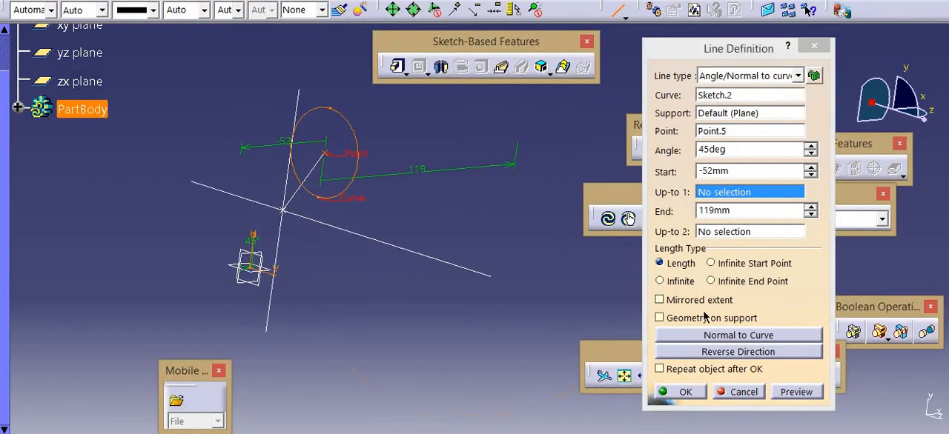
click(788, 390)
click(615, 290)
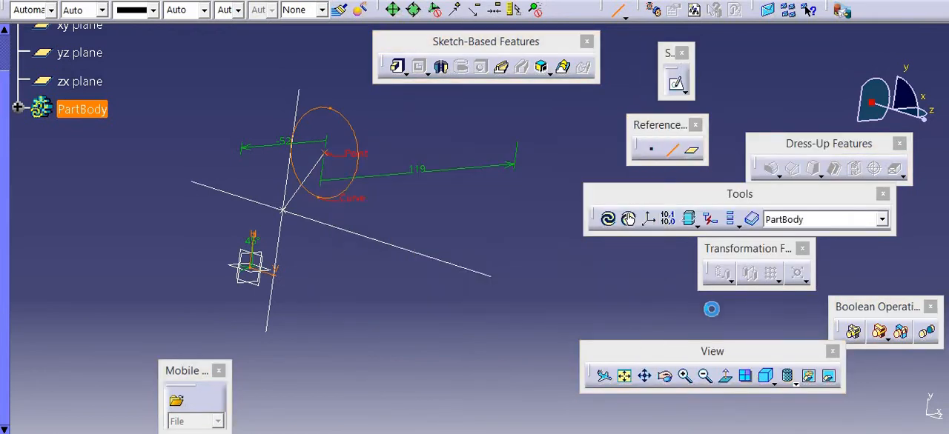
click(734, 391)
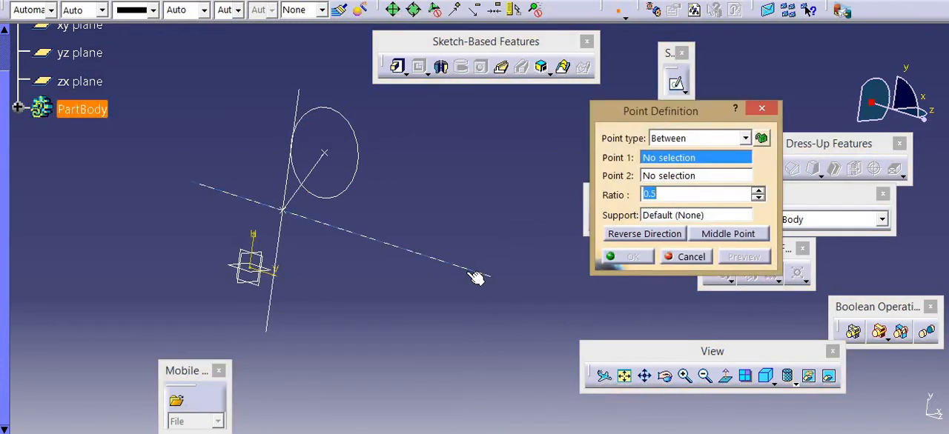
Create an On plane point on the yz plane, in the empty space below and to the right of the circle
click(257, 265)
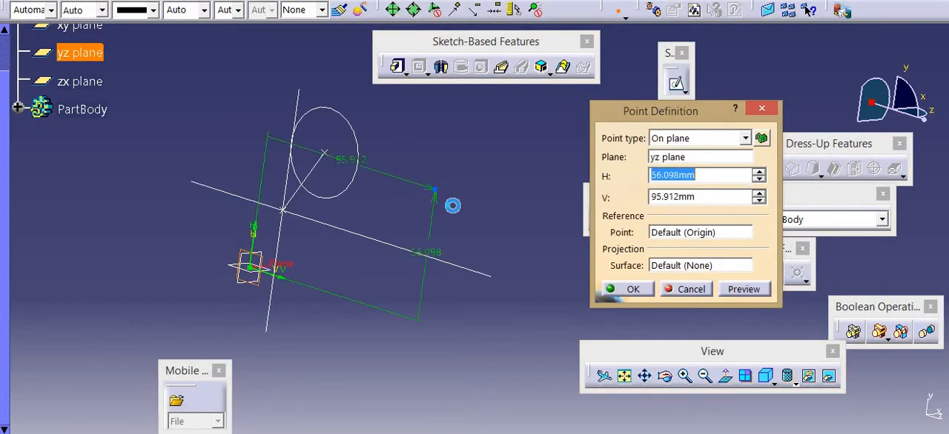
click(453, 204)
click(627, 290)
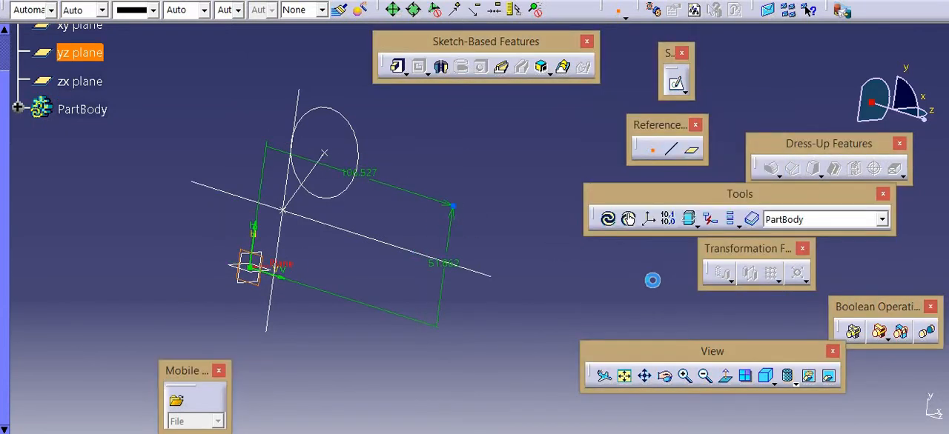
Start an Angle/Normal to curve line using the Sketch.2 circle as curve and the new Point.10 as point
click(671, 149)
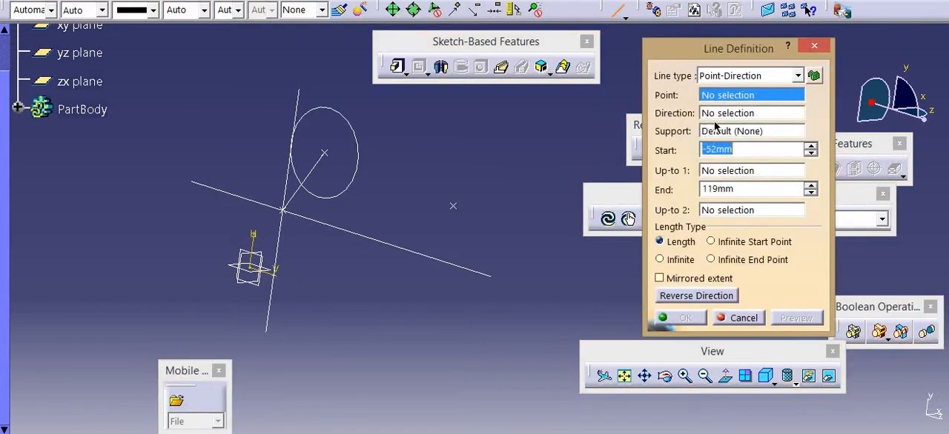
click(739, 74)
click(745, 115)
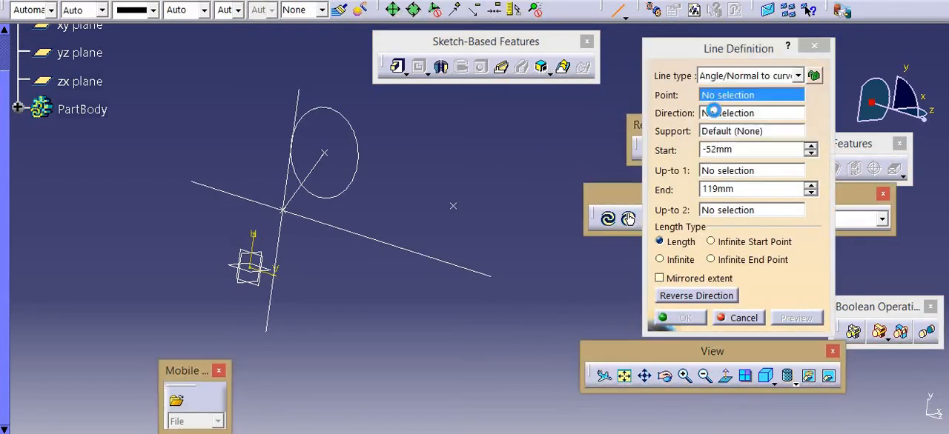
click(352, 182)
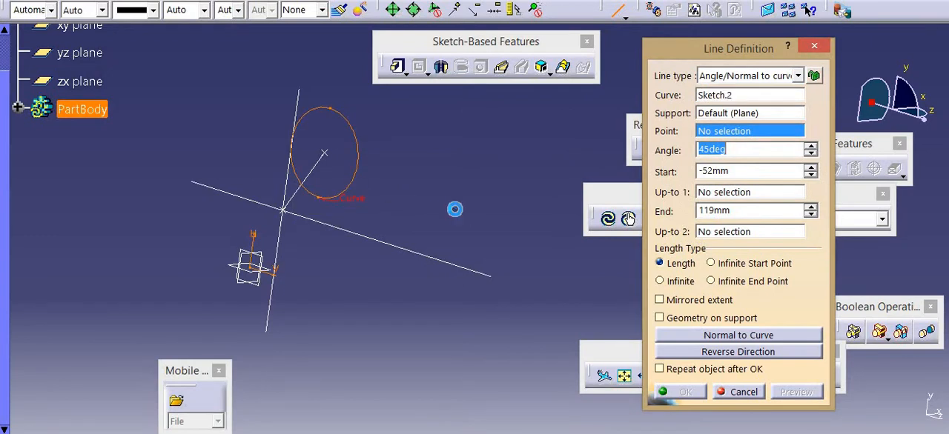
click(453, 207)
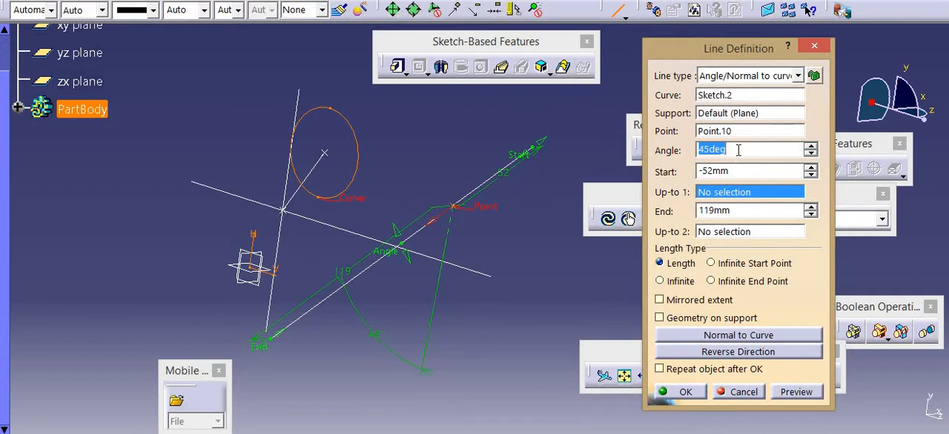
Set the line's angle to the curve to 60deg, preview it and create the line
middle_drag(417, 277, 530, 161)
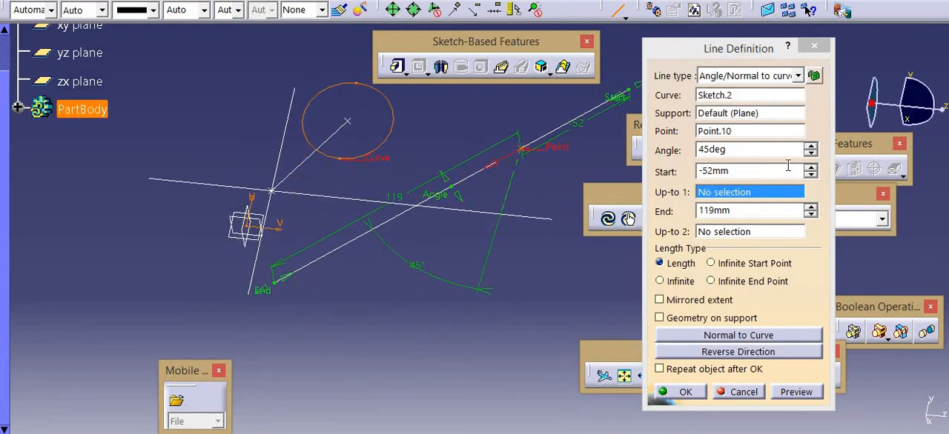
double_click(733, 148)
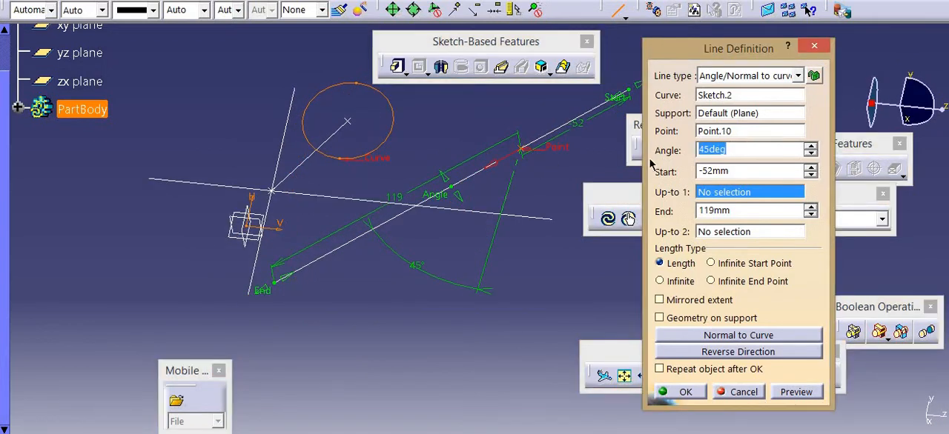
text(60)
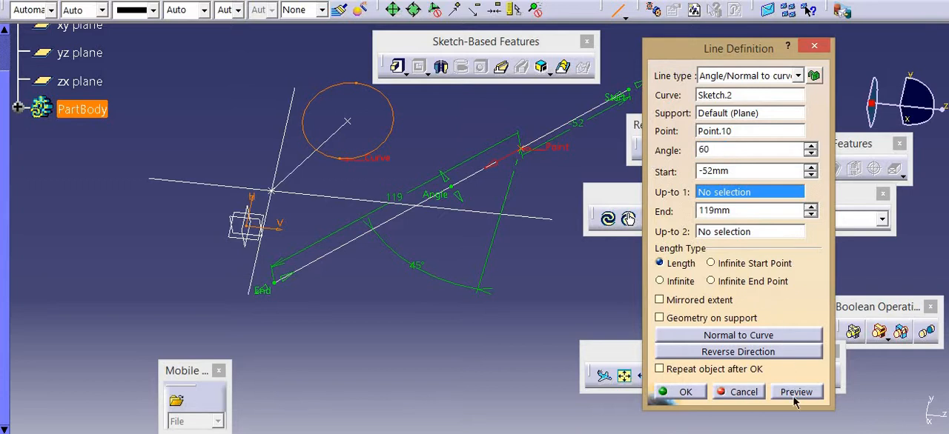
click(795, 393)
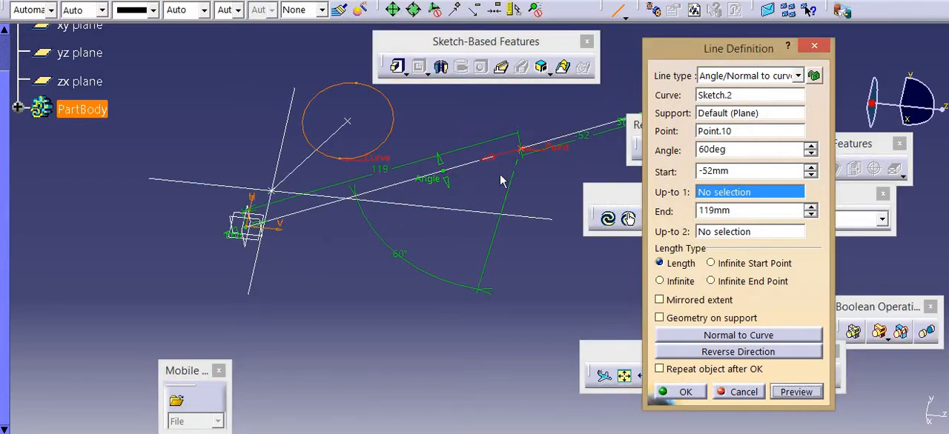
middle_drag(452, 209, 478, 261)
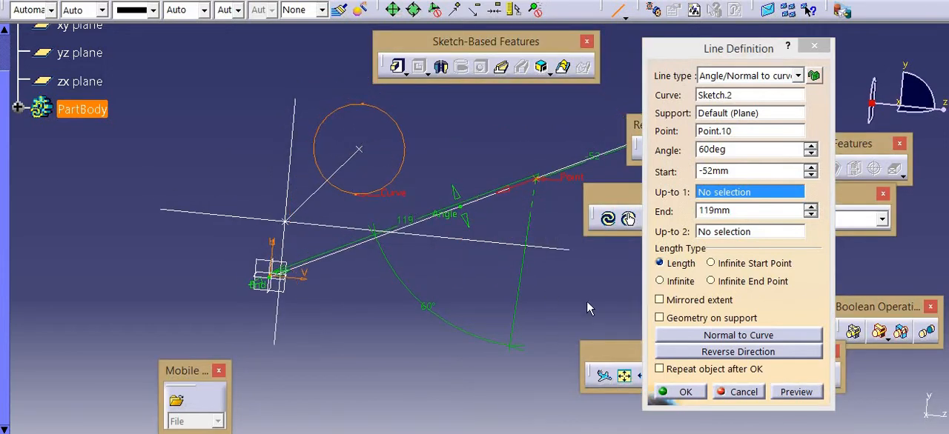
click(684, 393)
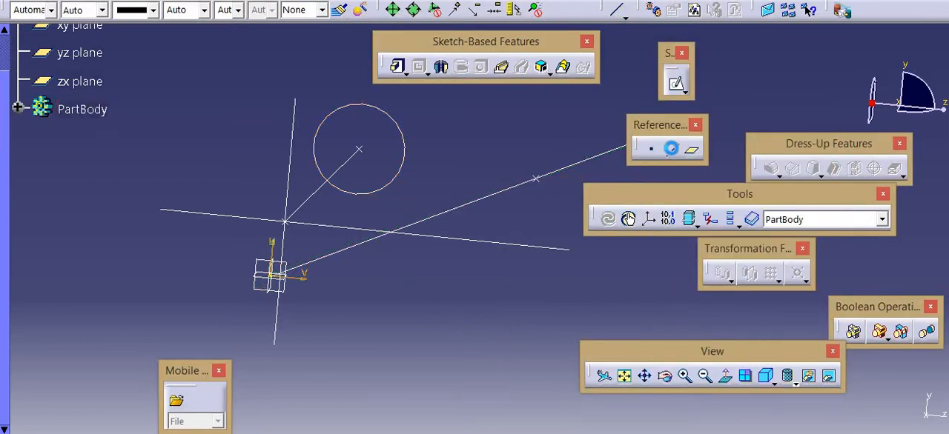
Create a Mono-Tangent Tangent to curve line from the Sketch.2 circle through Point.10, with start -52mm and end 119mm
click(671, 149)
click(771, 77)
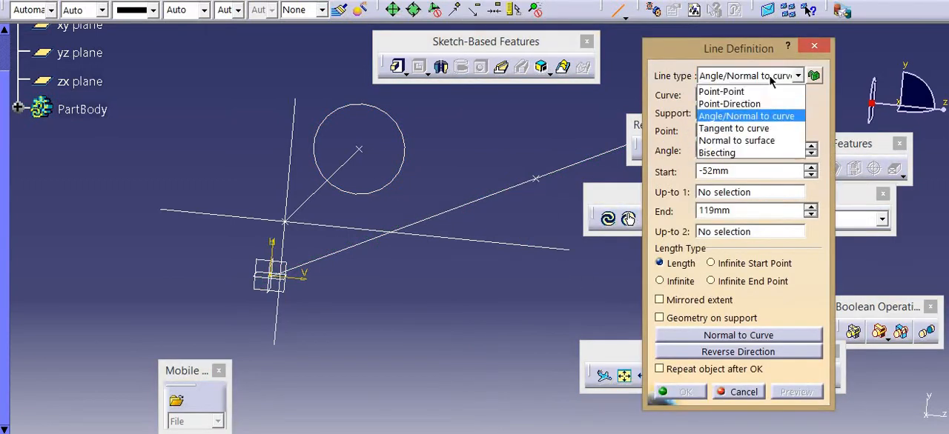
click(763, 129)
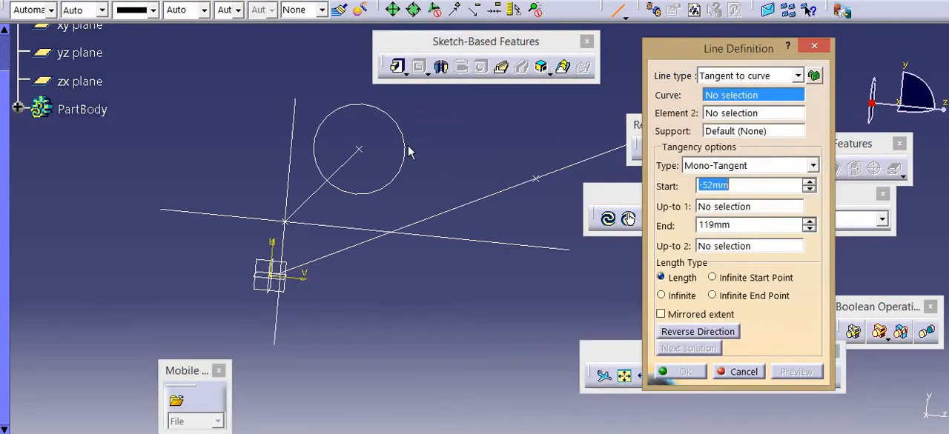
click(404, 146)
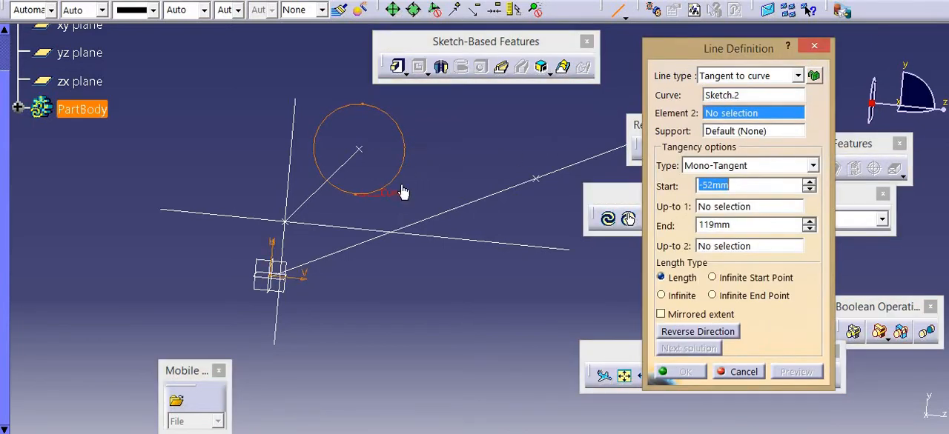
middle_drag(397, 170, 347, 196)
scroll(393, 201, down, 1)
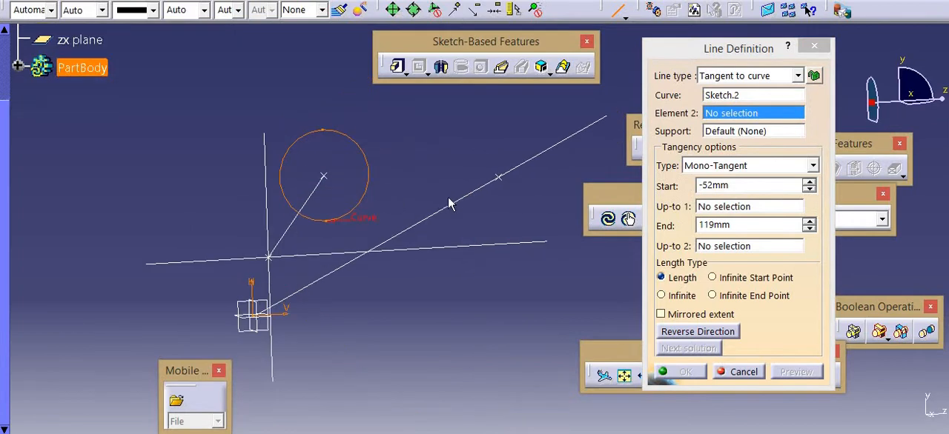
click(497, 176)
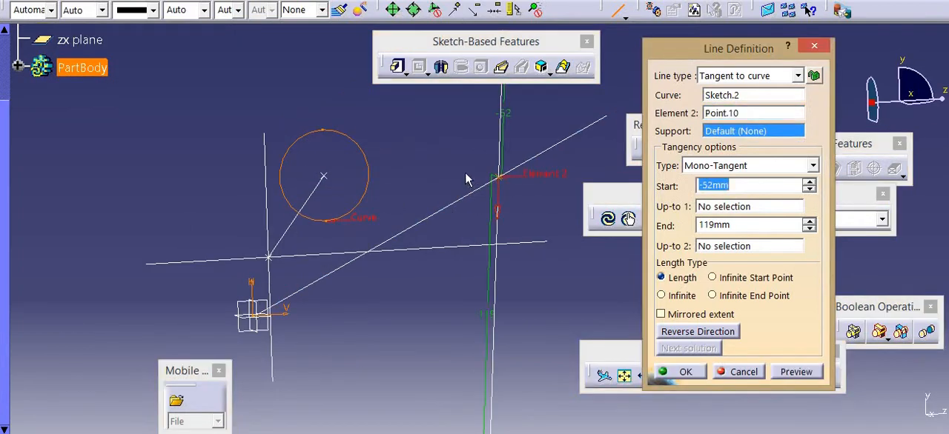
mouse_move(454, 135)
middle_down()
mouse_move(463, 107)
mouse_move(464, 137)
middle_up()
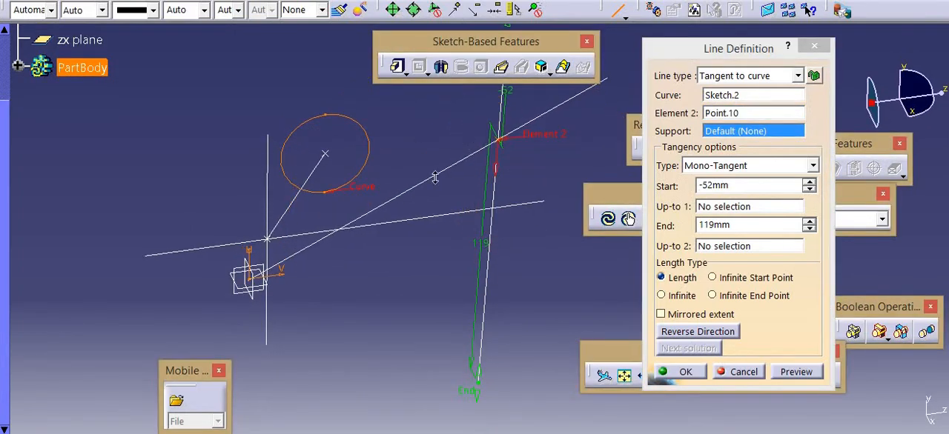
middle_drag(435, 178, 326, 178)
ctrl+middle_drag(482, 221, 515, 130)
middle_drag(430, 210, 382, 271)
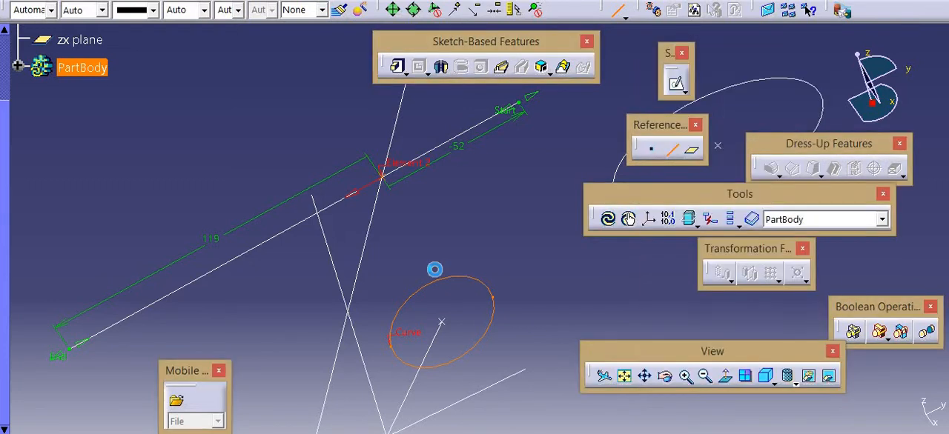
scroll(469, 235, down, 3)
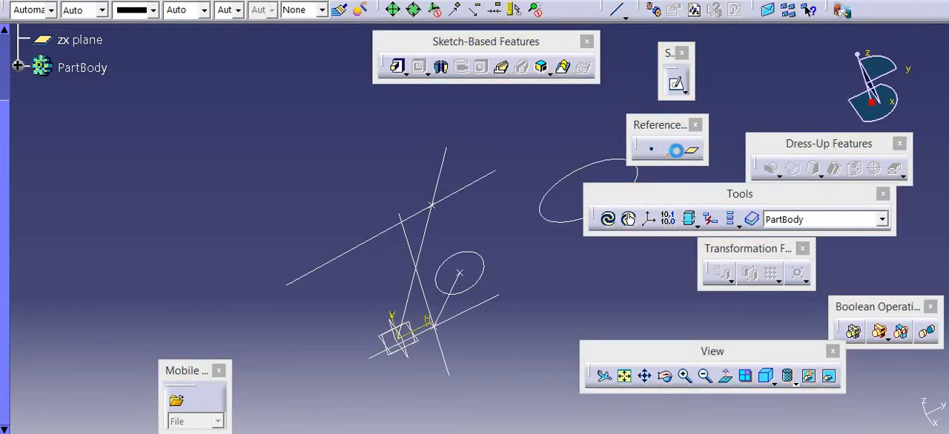
click(616, 9)
click(764, 74)
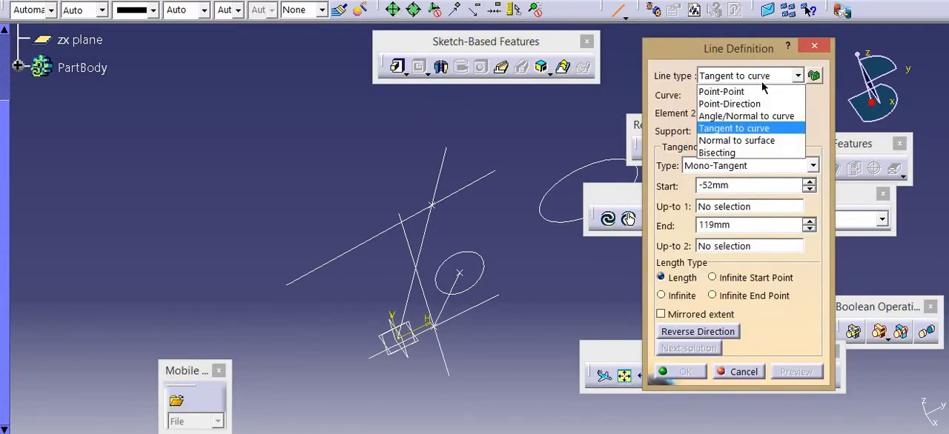
click(754, 141)
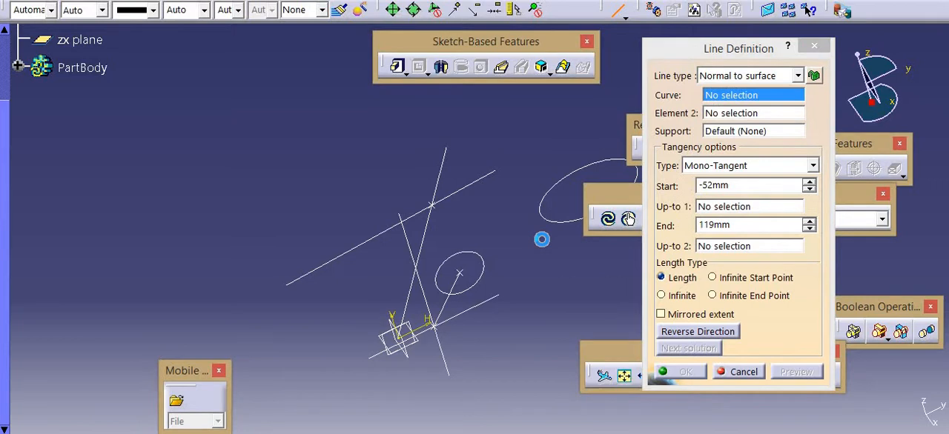
click(739, 299)
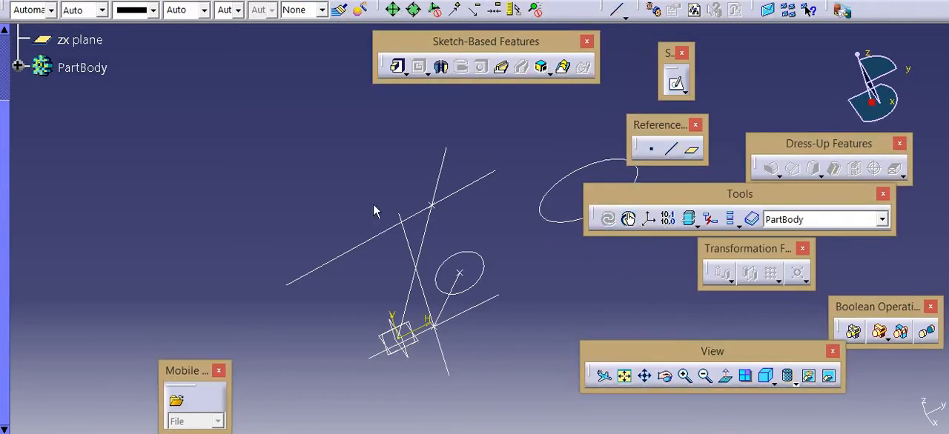
middle_drag(287, 198, 260, 194)
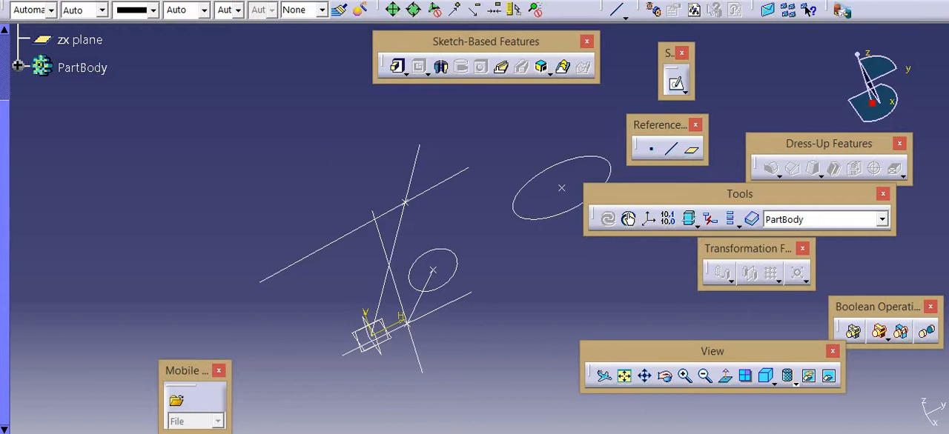
Switch to the Generative Shape Design workbench
click(28, 0)
mouse_move(129, 38)
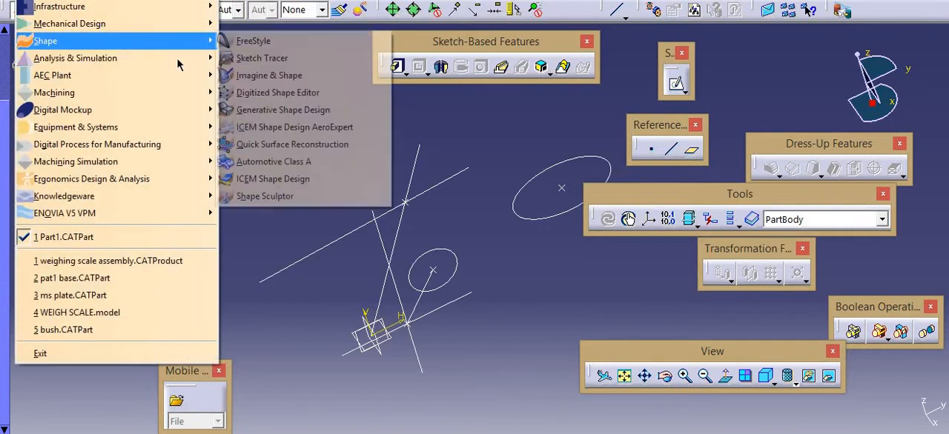
click(310, 111)
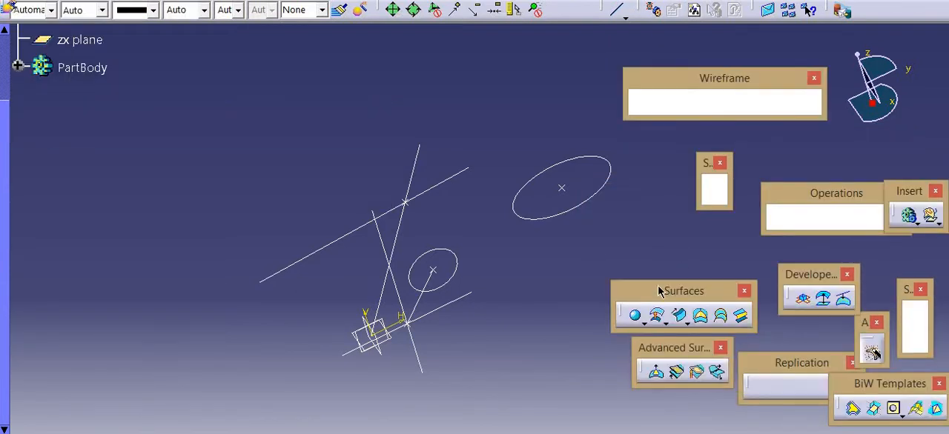
click(648, 318)
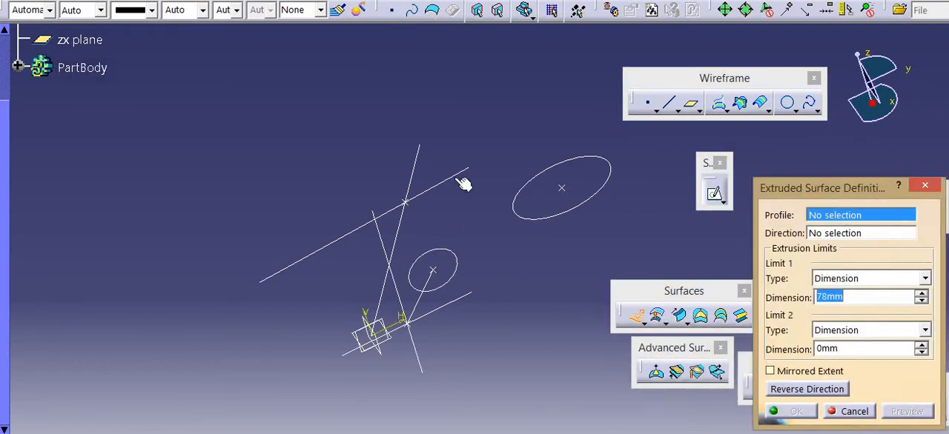
click(430, 189)
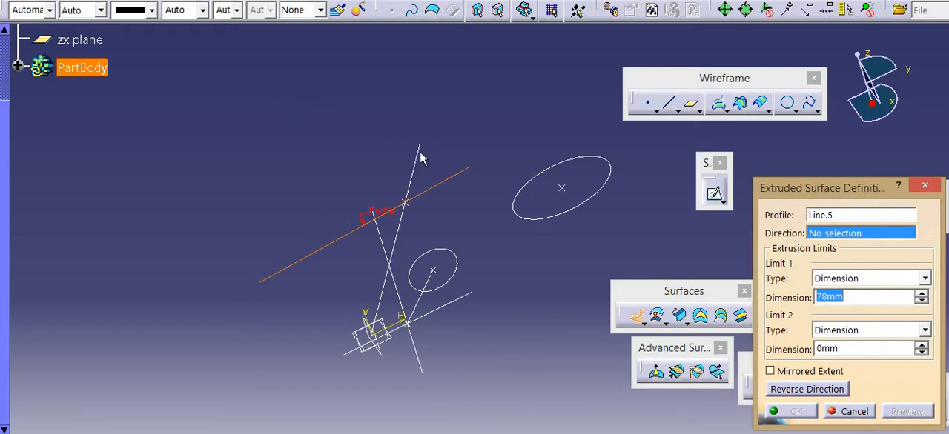
click(861, 412)
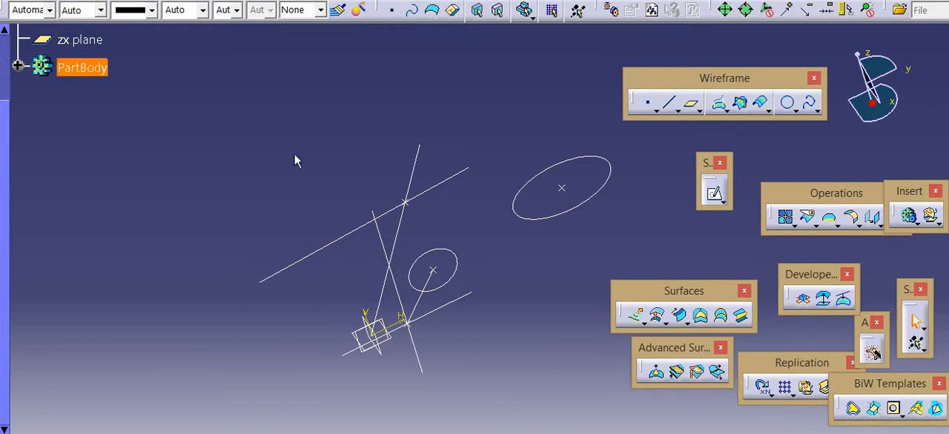
Delete all the existing points, lines and sketches together with their children
drag(231, 130, 603, 372)
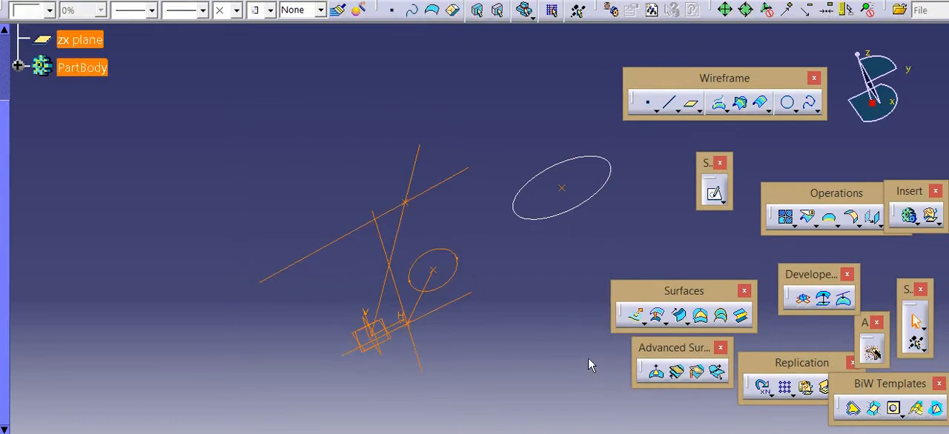
key(Delete)
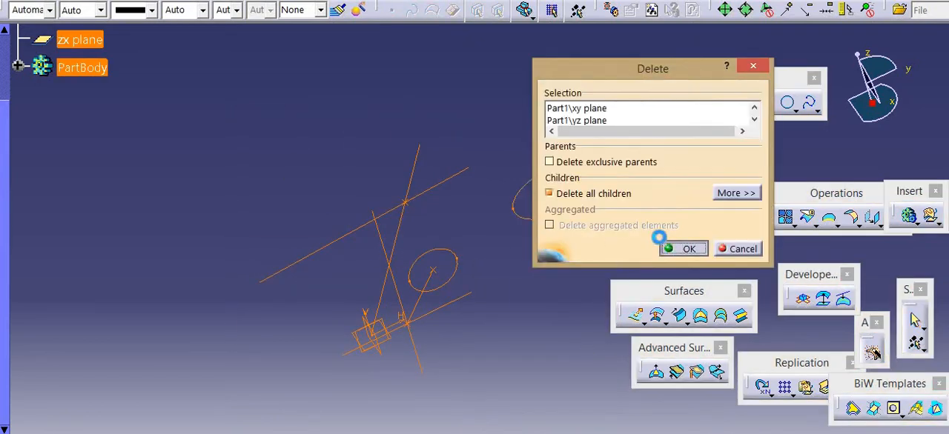
click(675, 248)
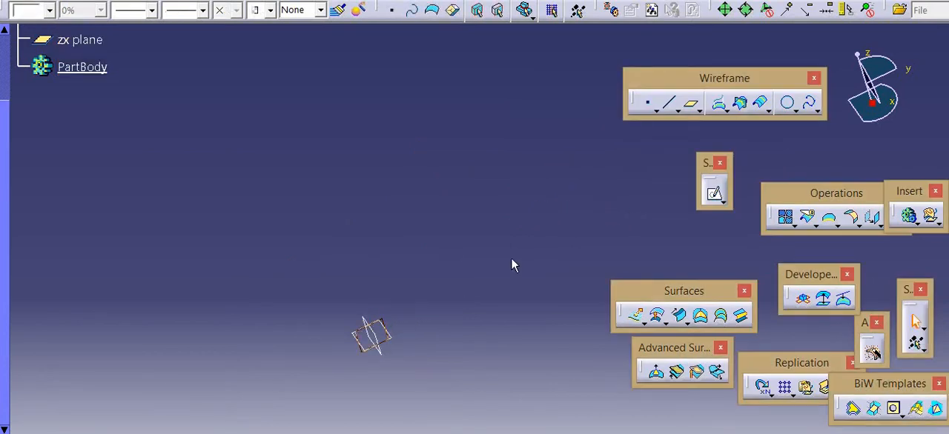
Sketch a wavy spline through four points on the yz plane, starting at about H -103 mm, V -18 mm, and exit the sketch
click(711, 195)
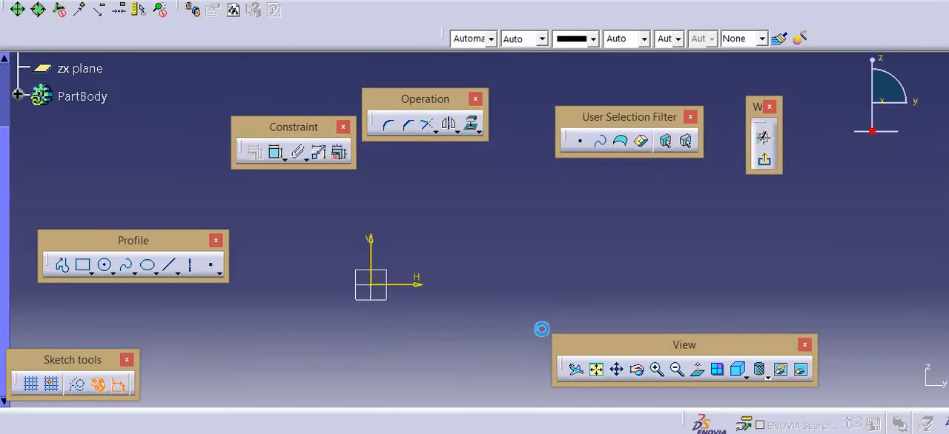
click(127, 265)
click(258, 304)
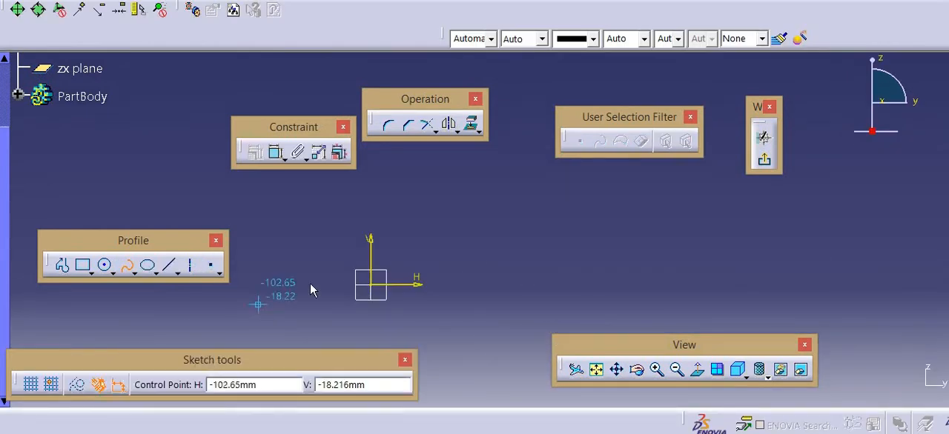
click(428, 232)
click(526, 275)
click(595, 232)
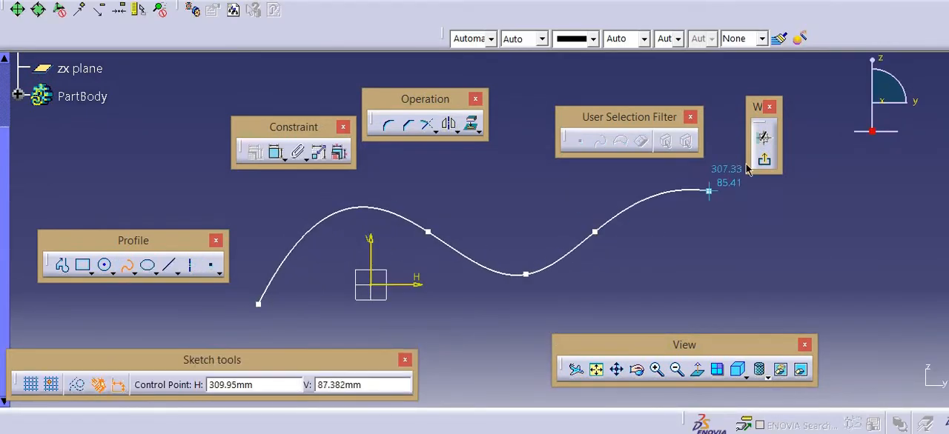
click(764, 159)
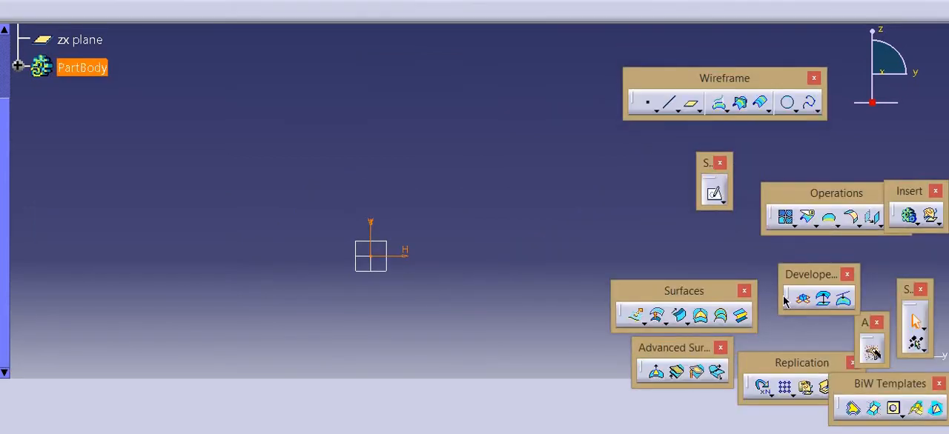
Extrude the spline sketch into a surface along its sketch normal, with Limit 1 at 78mm and Limit 2 extended freehand to the opposite side
click(629, 318)
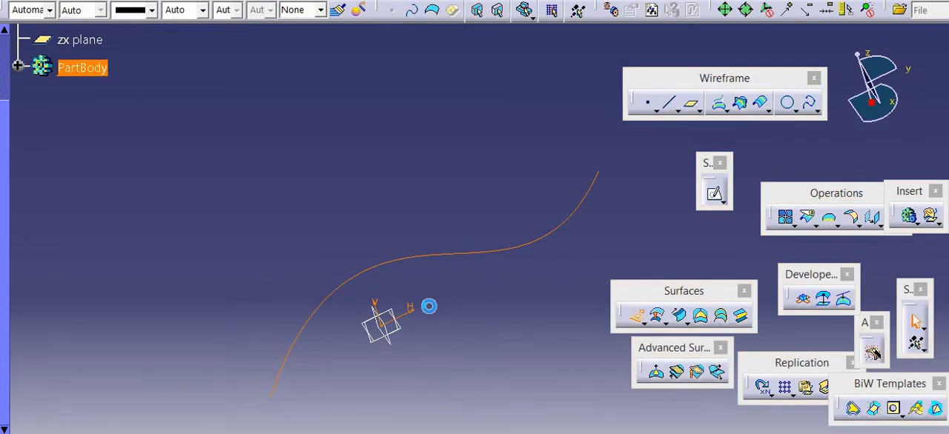
drag(591, 171, 519, 87)
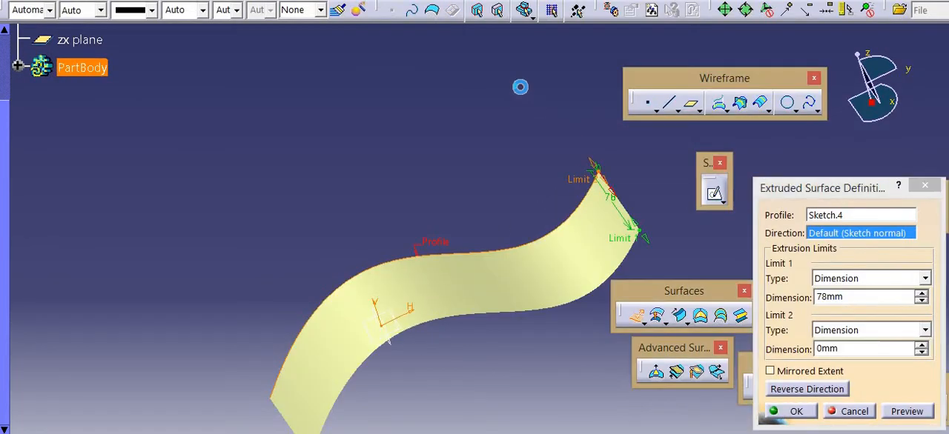
click(799, 411)
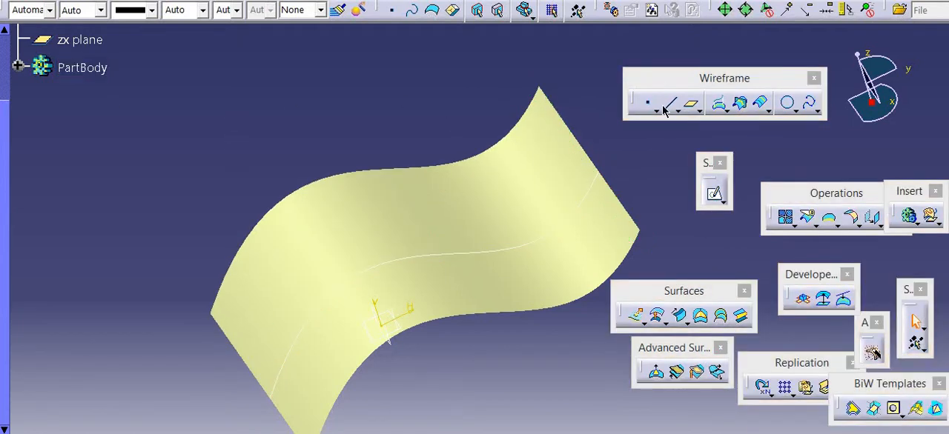
Switch back to the Part Design workbench and restore the part window to full size
click(31, 0)
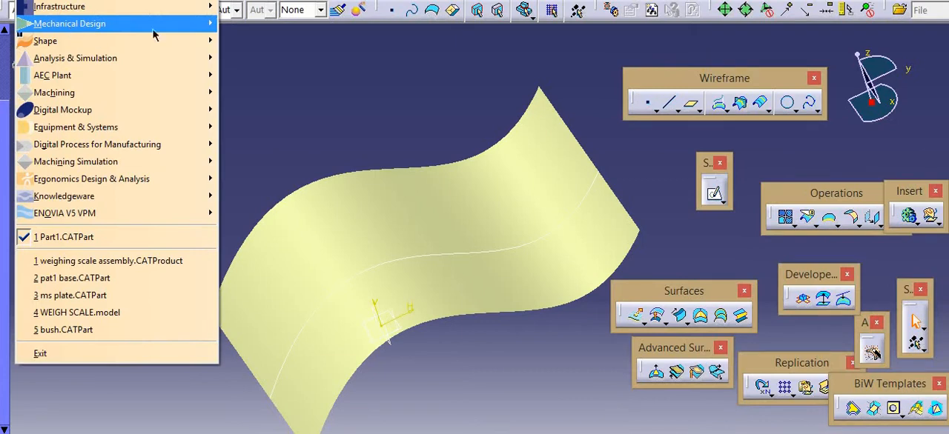
mouse_move(153, 31)
click(262, 21)
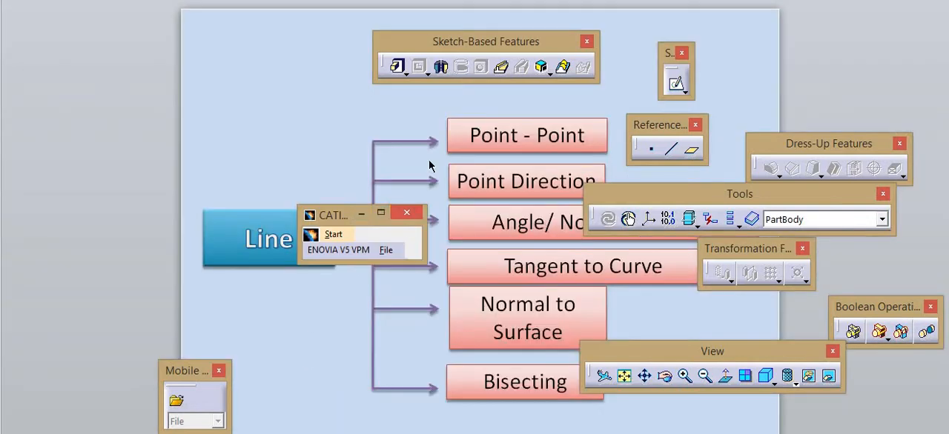
click(380, 213)
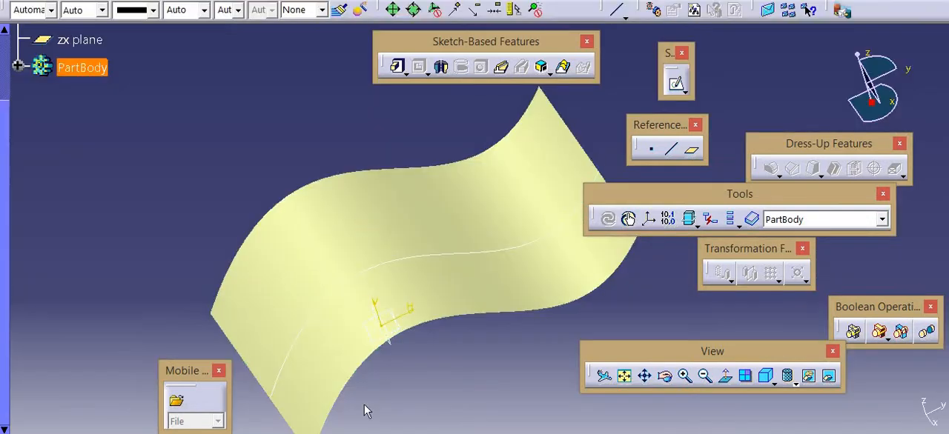
Create a Normal to surface line on the extruded surface through the origin, stretched freehand to Start about -78mm and End about 212mm
click(674, 157)
click(675, 157)
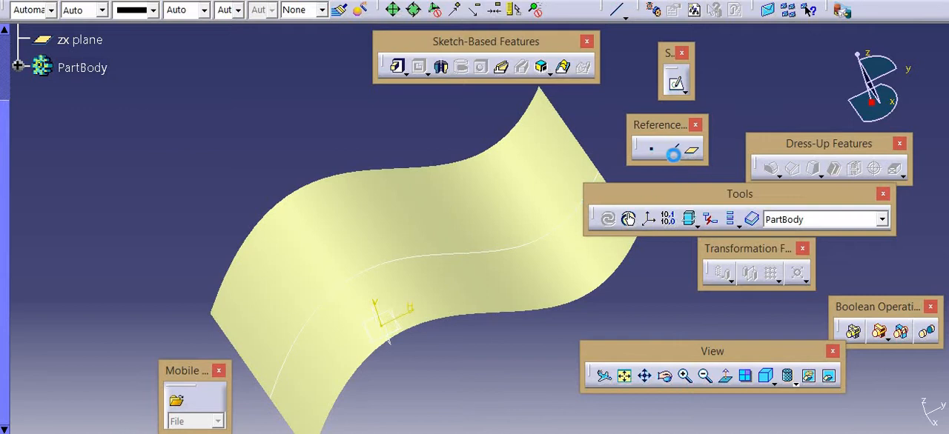
click(734, 74)
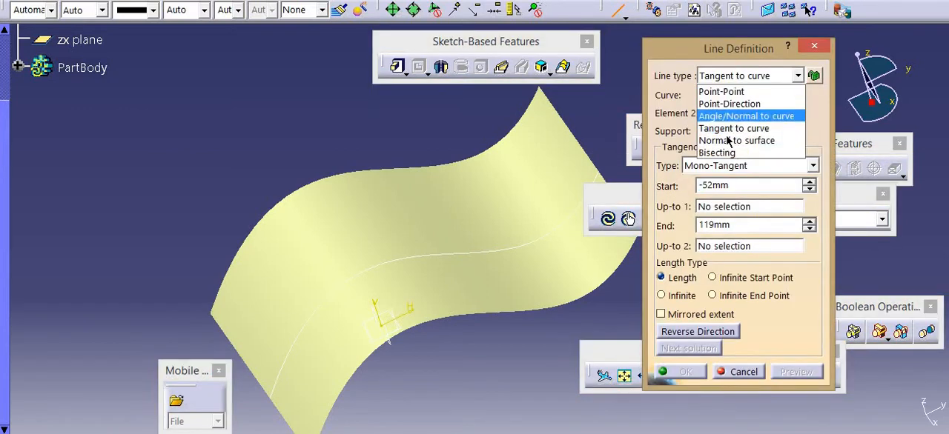
click(732, 142)
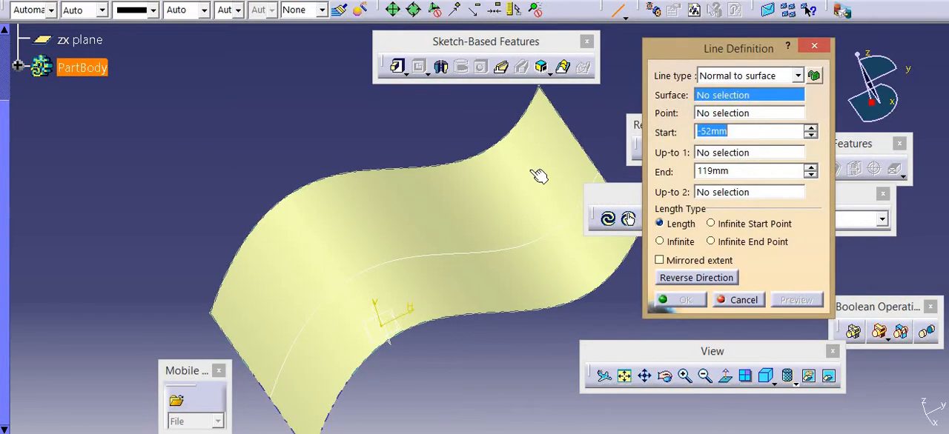
click(529, 169)
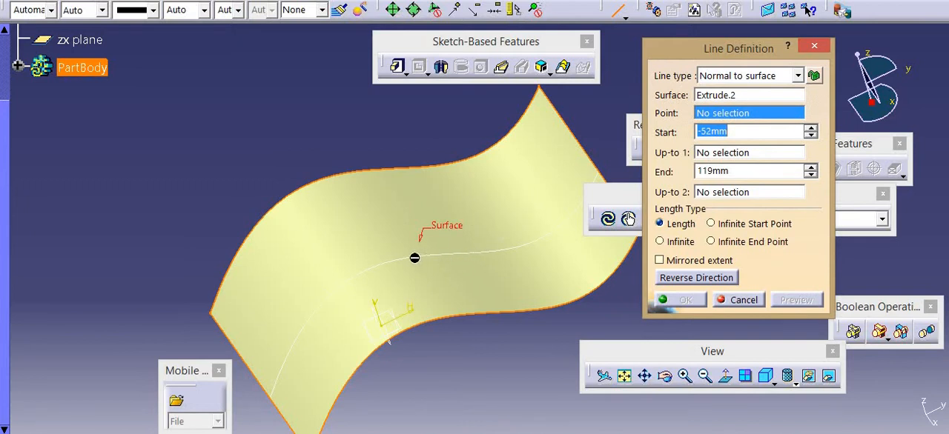
click(384, 326)
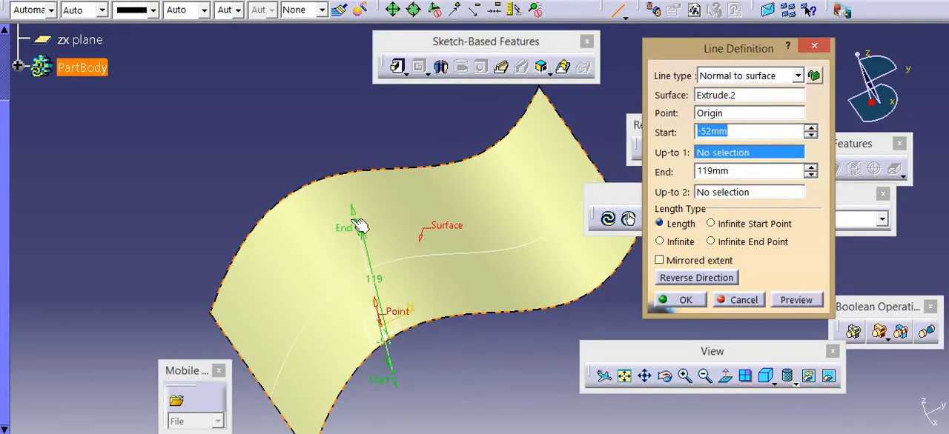
drag(349, 214, 348, 180)
middle_drag(381, 225, 395, 141)
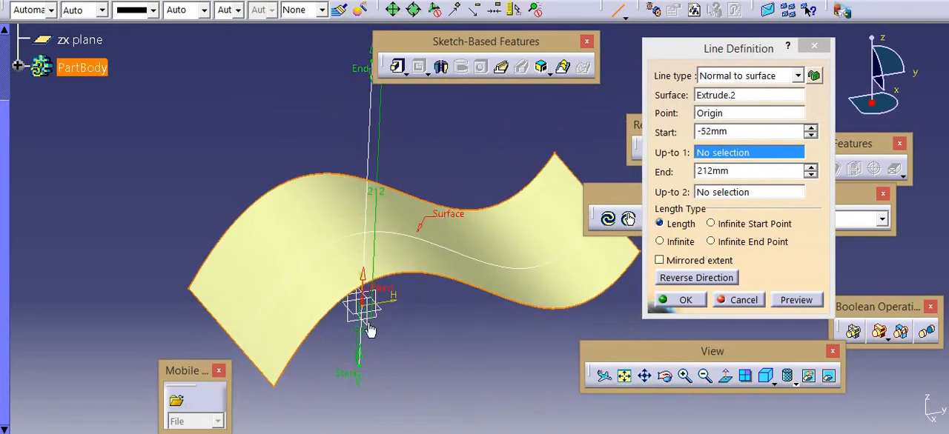
drag(355, 417, 357, 404)
click(685, 303)
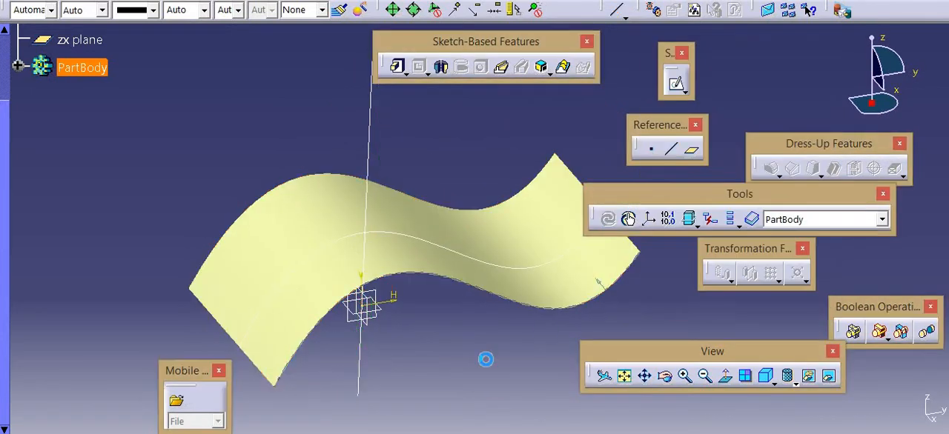
middle_drag(466, 345, 593, 145)
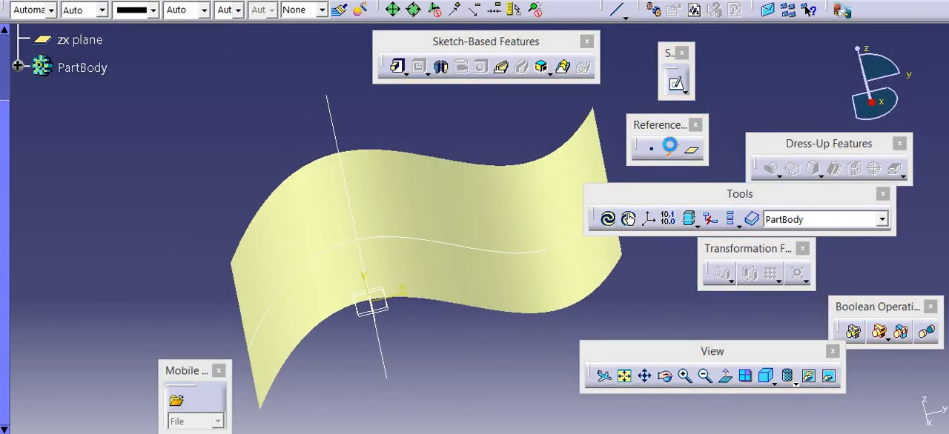
click(745, 77)
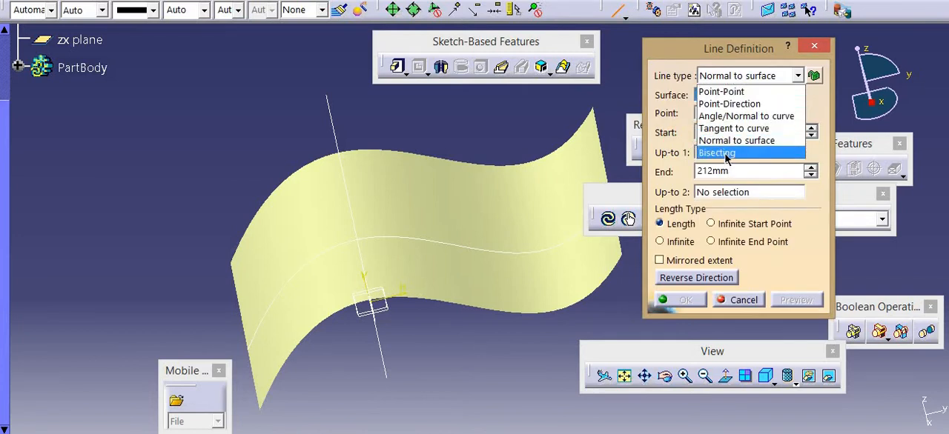
click(720, 152)
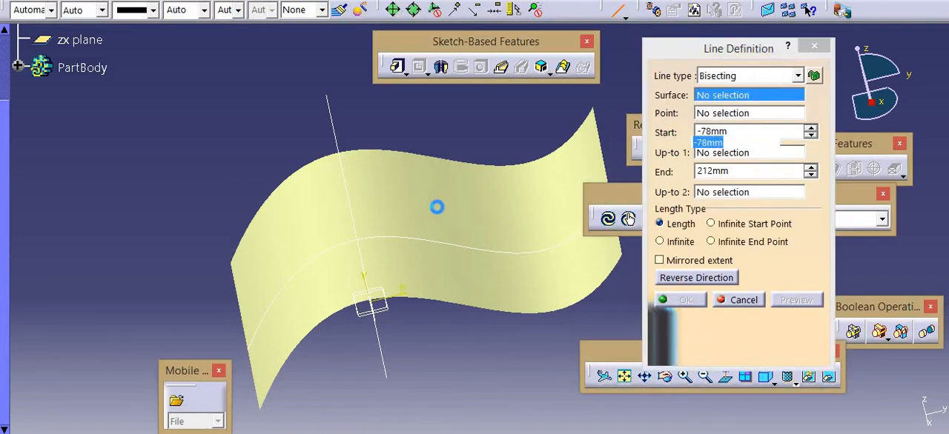
middle_drag(403, 146, 574, 158)
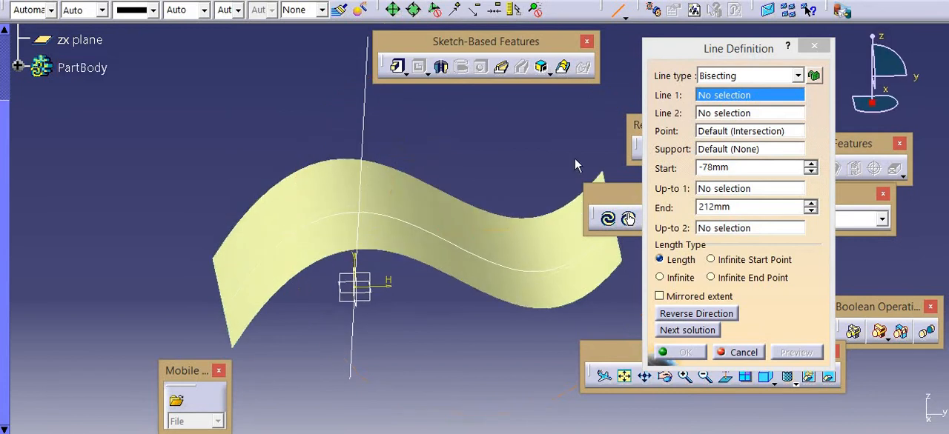
click(739, 352)
middle_drag(383, 186, 348, 280)
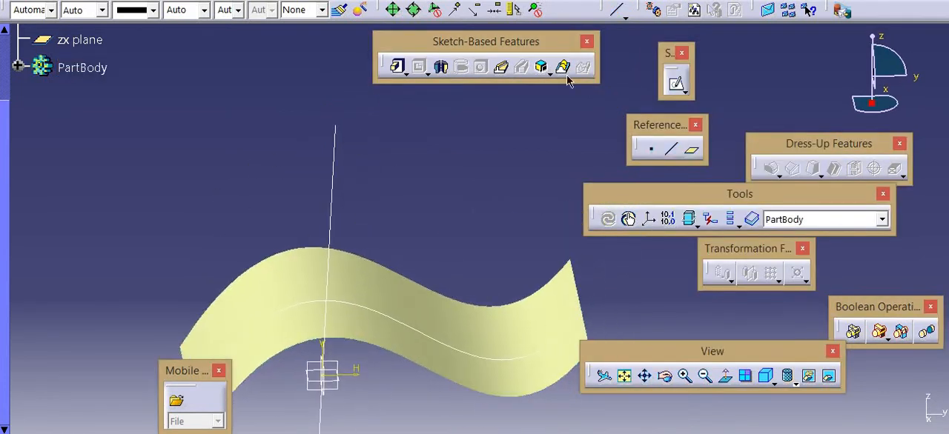
Place an On plane reference point freehand above the left end of the wavy surface, at about H -475 mm, V -50 mm
click(655, 149)
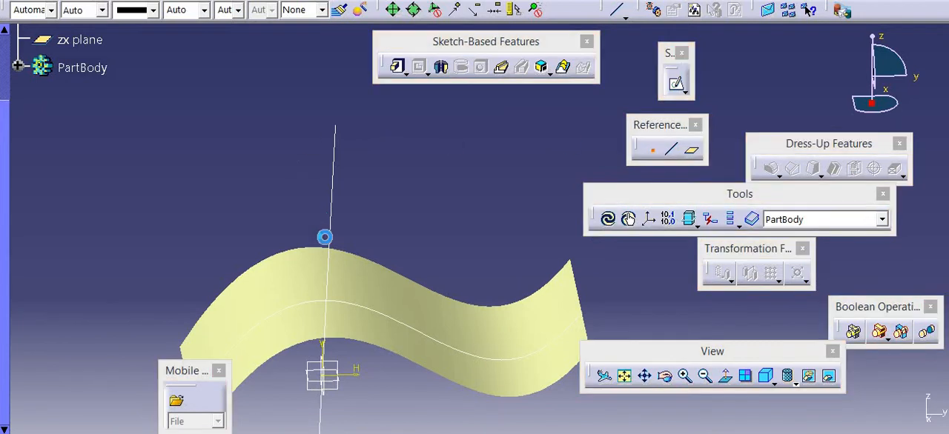
middle_drag(312, 316, 350, 288)
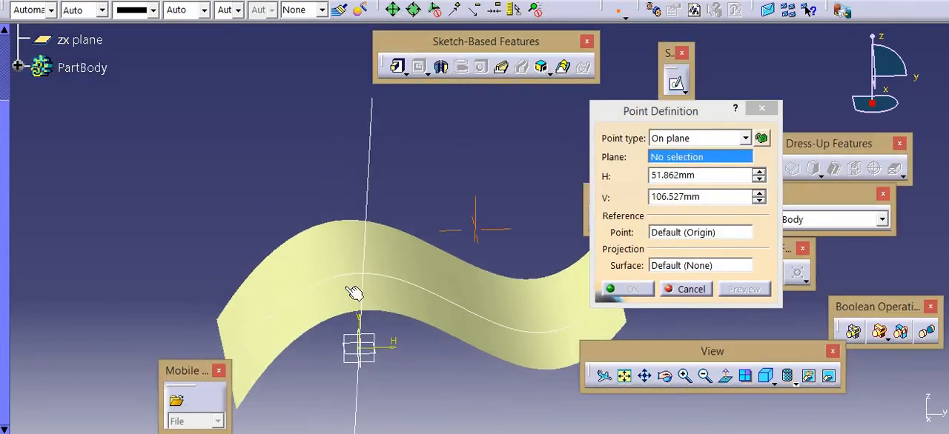
click(361, 344)
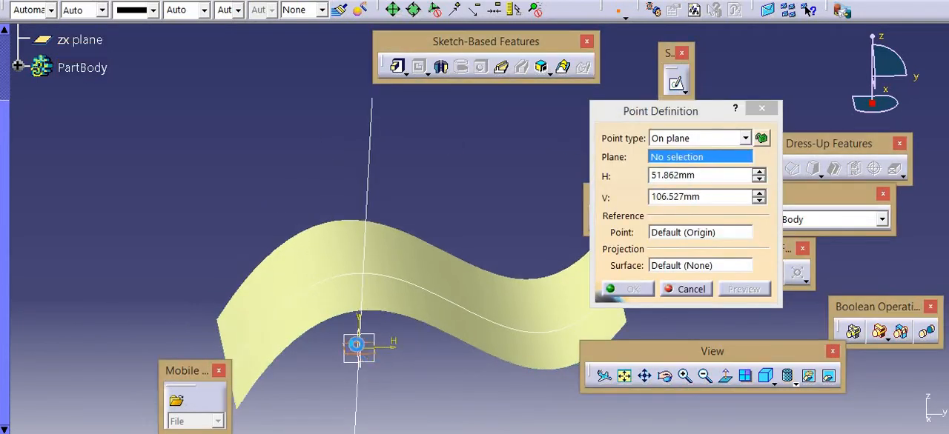
click(246, 126)
key(Return)
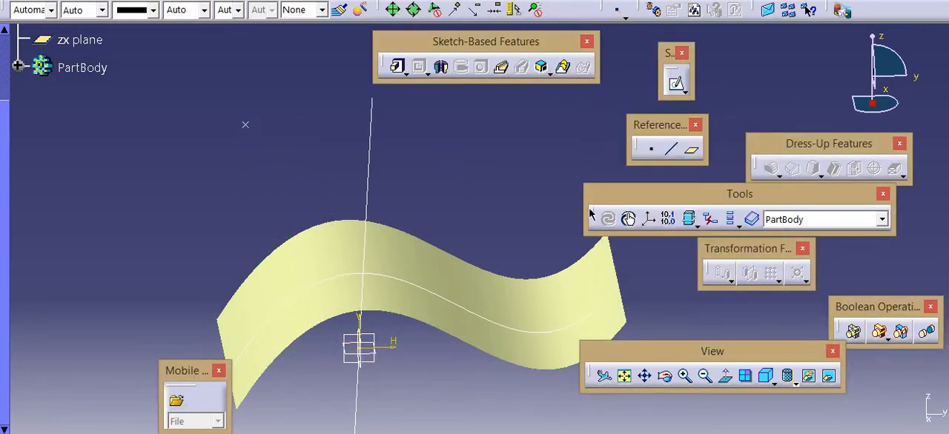
Place a second reference point freehand on the yz plane at about H 81 mm, V 192 mm
click(652, 149)
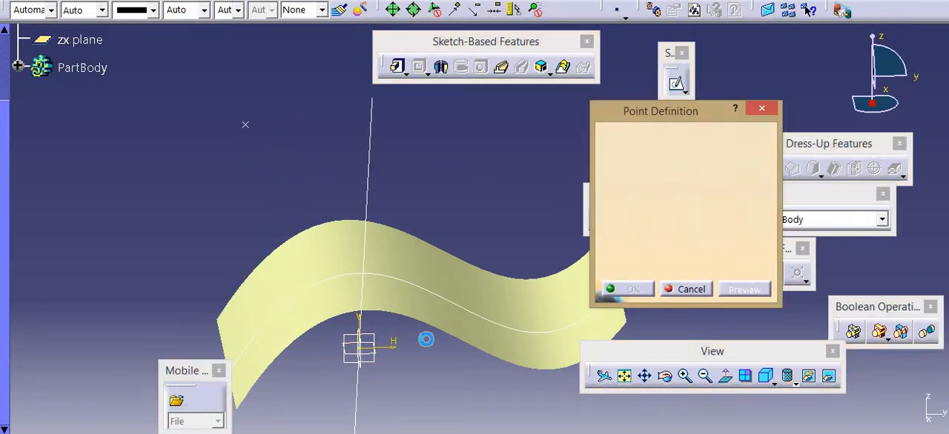
click(377, 339)
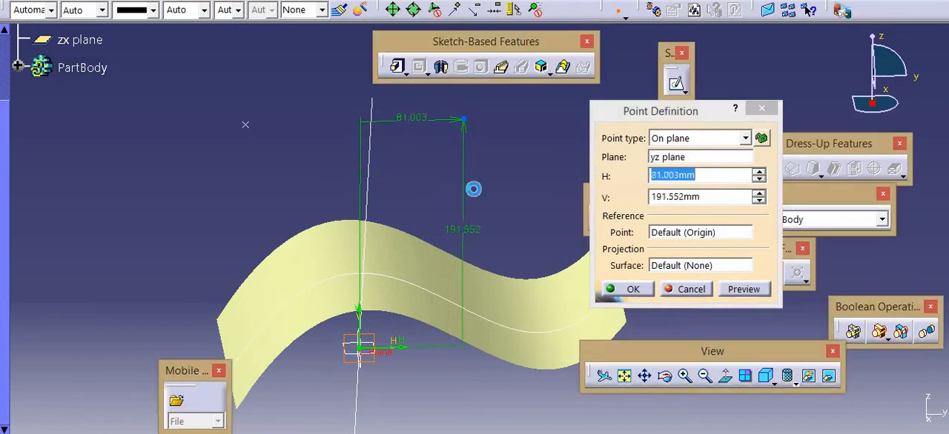
click(464, 118)
key(Return)
Create a Point-Point line between the two new reference points
click(671, 149)
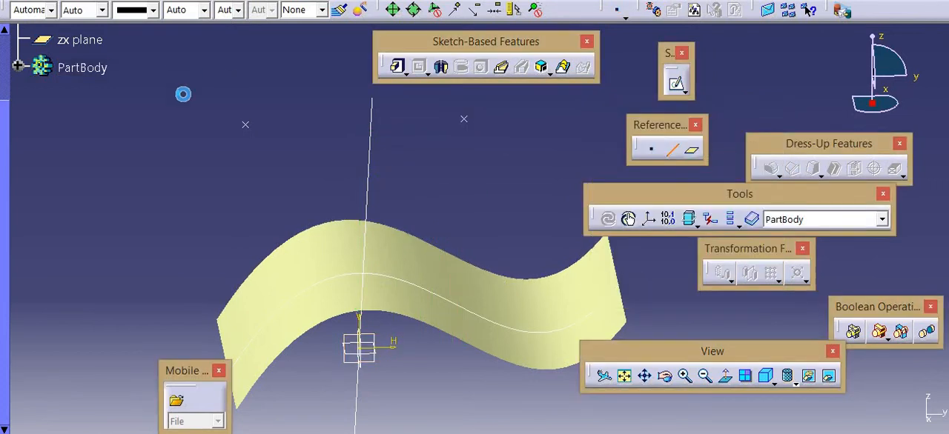
click(245, 124)
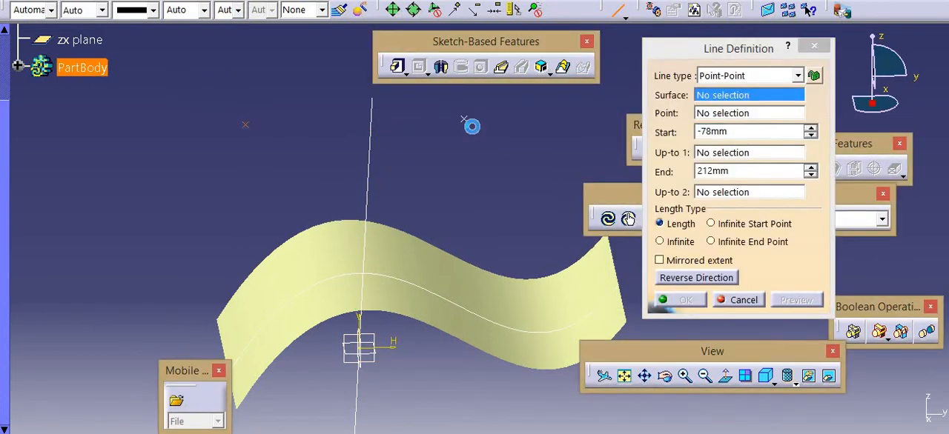
click(464, 119)
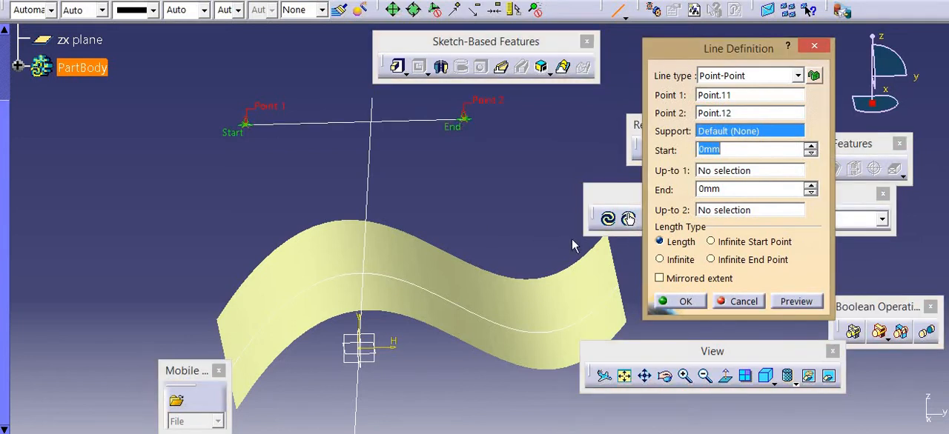
click(670, 302)
Delete the line joining the two reference points while keeping its parent points
middle_drag(388, 169, 343, 170)
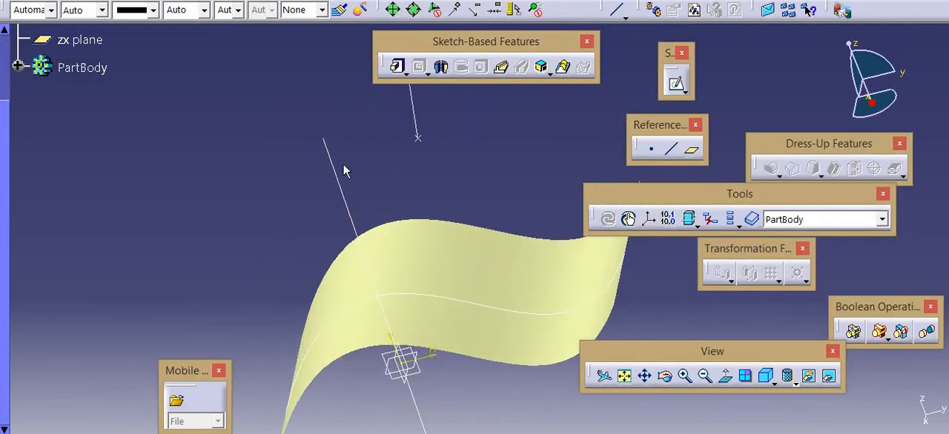
right_click(415, 122)
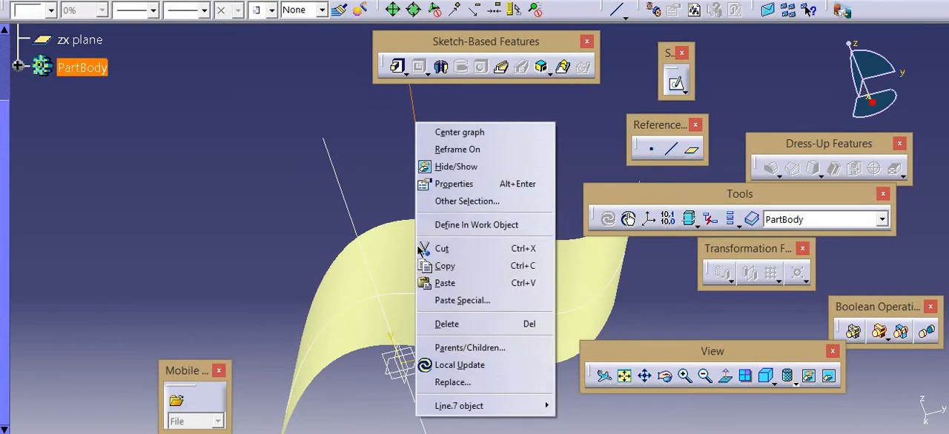
click(447, 324)
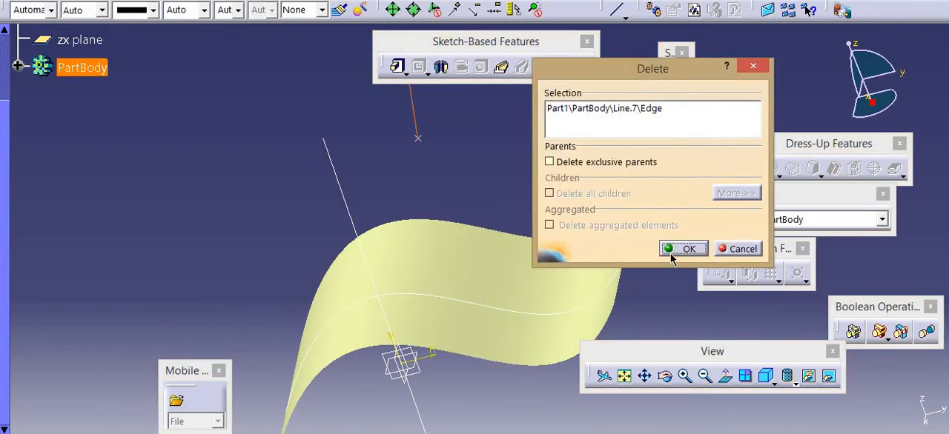
click(681, 249)
click(315, 194)
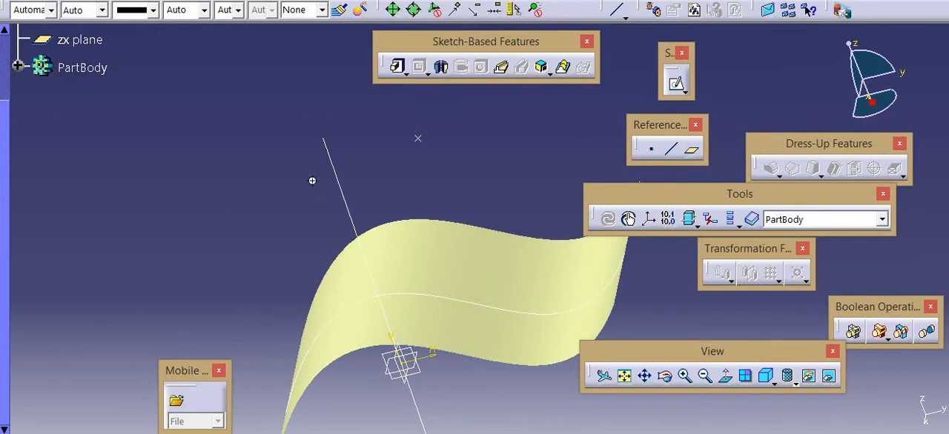
mouse_move(313, 182)
middle_down()
mouse_move(423, 117)
mouse_move(320, 120)
mouse_move(269, 186)
mouse_move(263, 231)
mouse_move(354, 218)
mouse_move(335, 181)
mouse_move(379, 233)
mouse_move(537, 192)
mouse_move(492, 173)
mouse_move(377, 164)
middle_up()
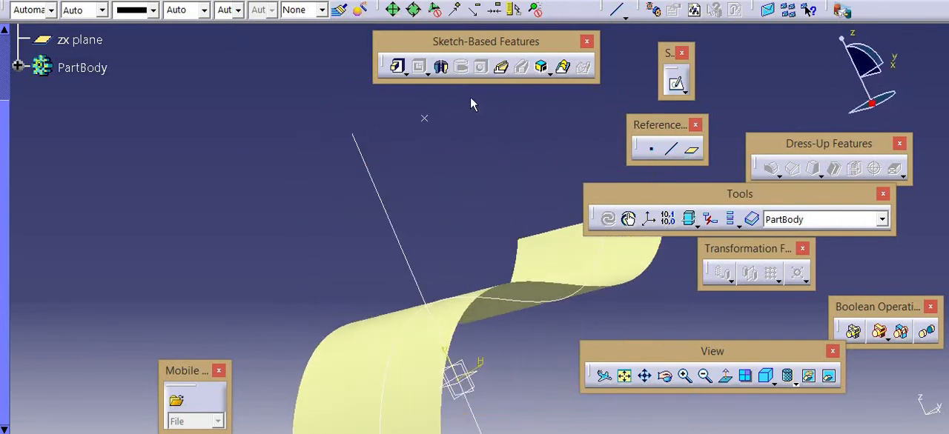
Sketch a sloping line across the surface-normal line on the yz plane, starting at about H -52 mm, V 147 mm, and exit the sketch
click(425, 120)
middle_drag(443, 282, 383, 345)
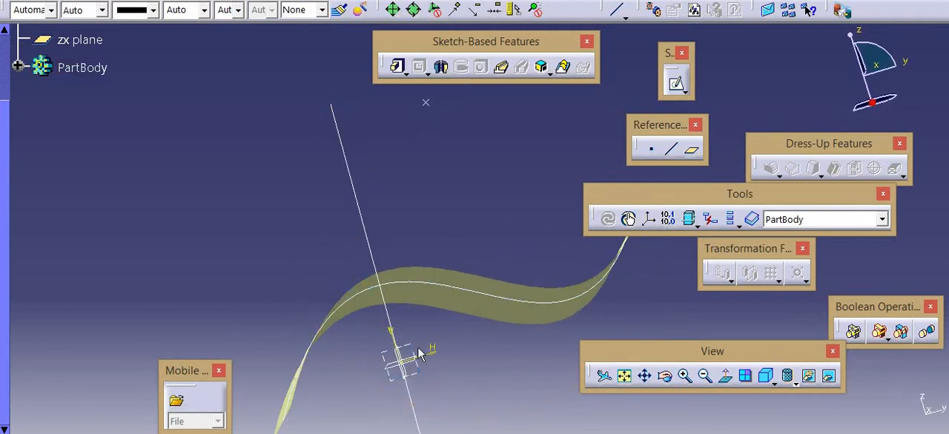
click(399, 350)
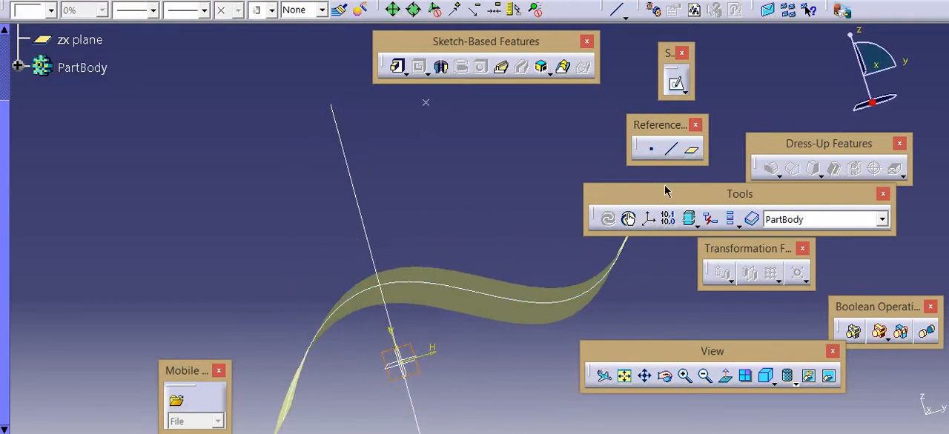
click(676, 83)
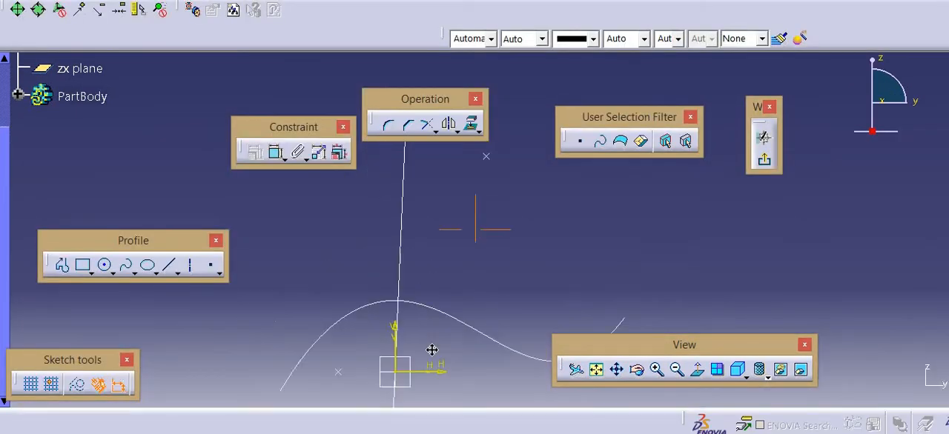
click(177, 270)
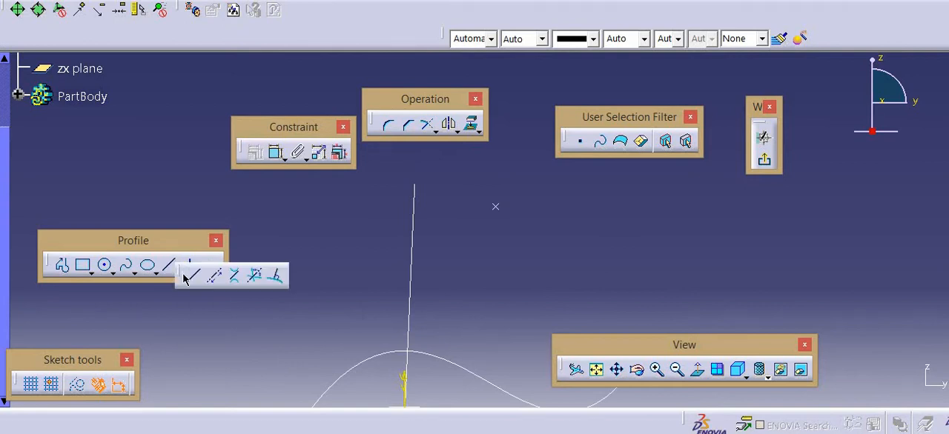
drag(183, 274, 187, 277)
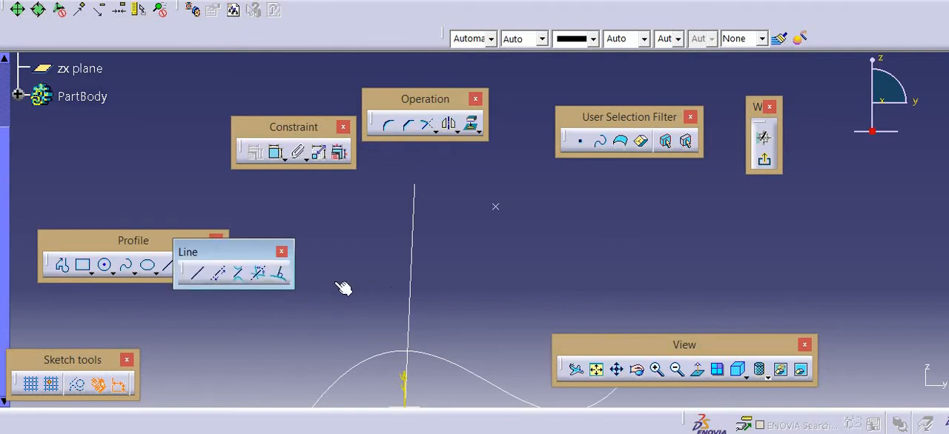
click(196, 273)
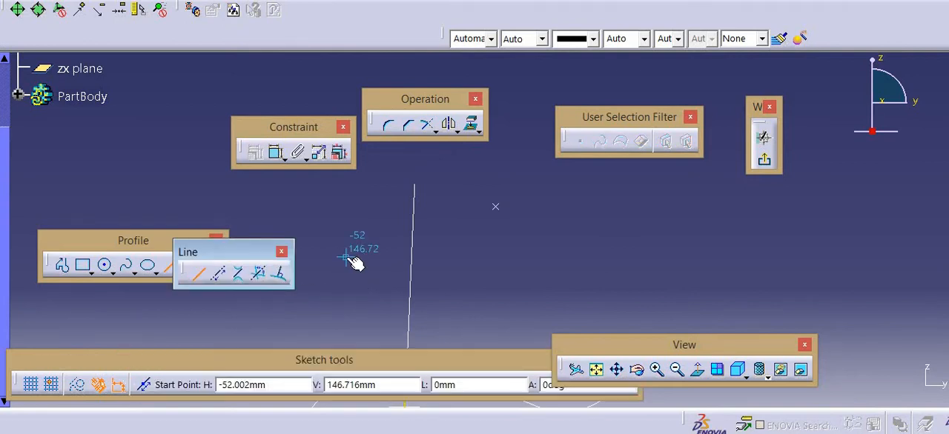
click(346, 258)
click(559, 223)
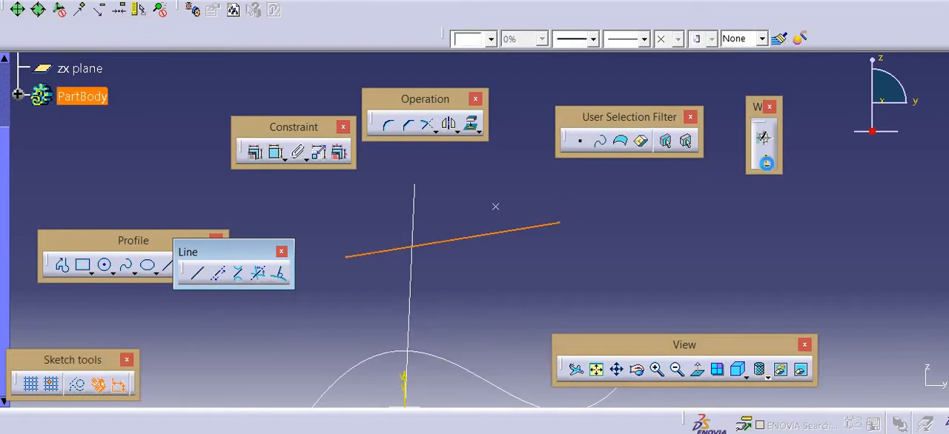
click(764, 158)
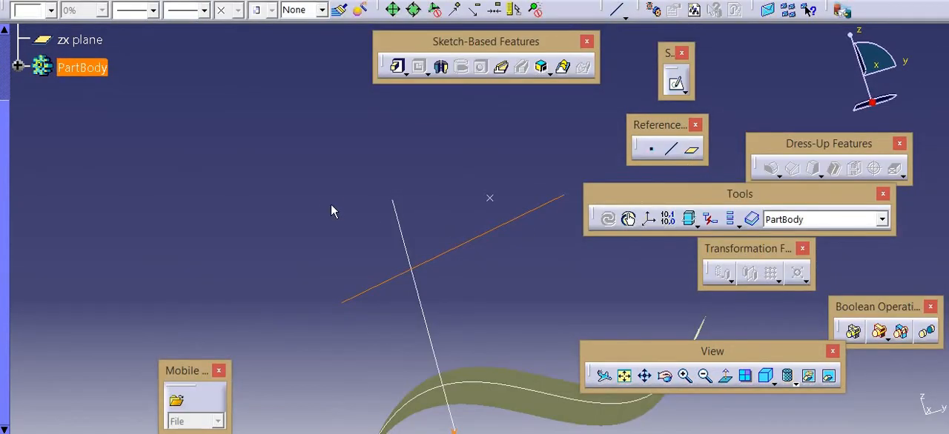
click(330, 205)
mouse_move(356, 206)
middle_down()
mouse_move(466, 248)
mouse_move(422, 195)
middle_up()
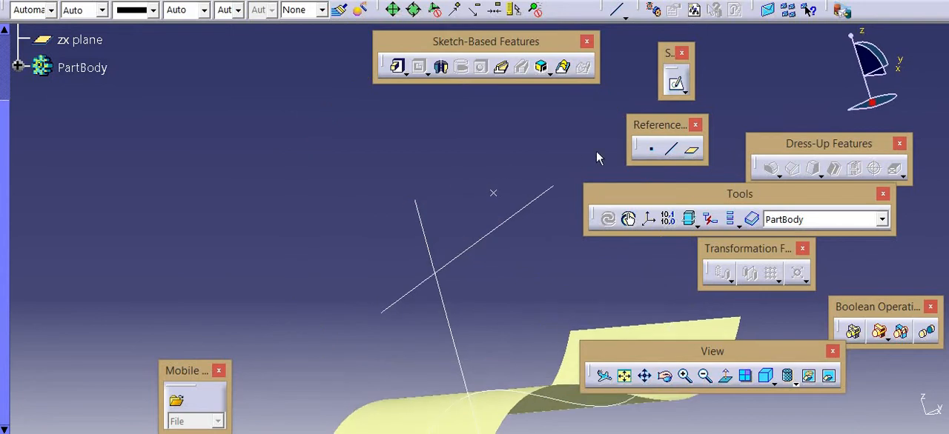
Create a Bisecting reference line between the sloping sketched line and the surface-normal line, using their default intersection point and the preset start and end lengths
click(670, 151)
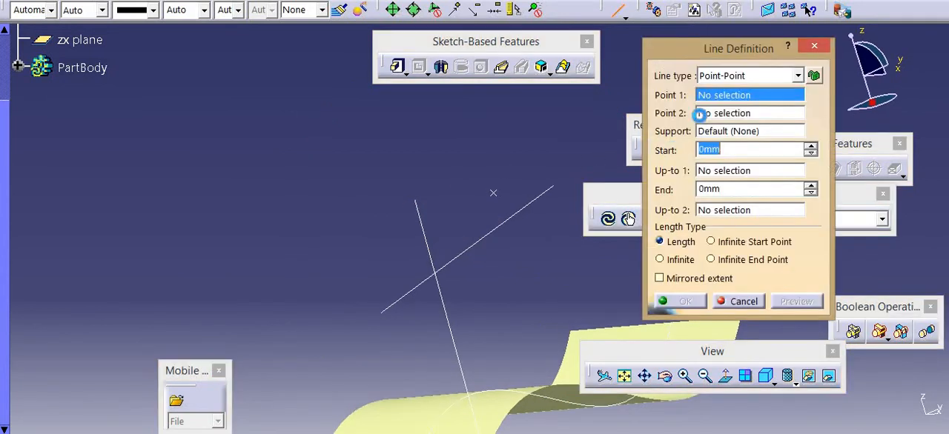
click(717, 77)
click(723, 157)
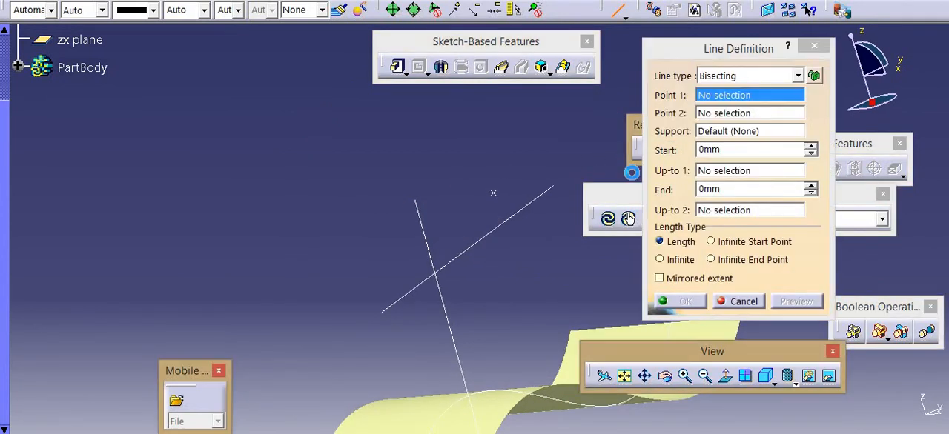
click(507, 220)
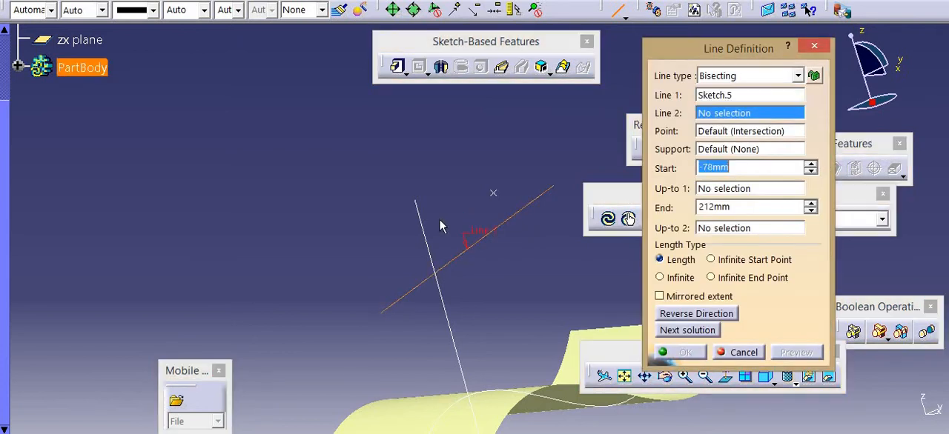
click(424, 220)
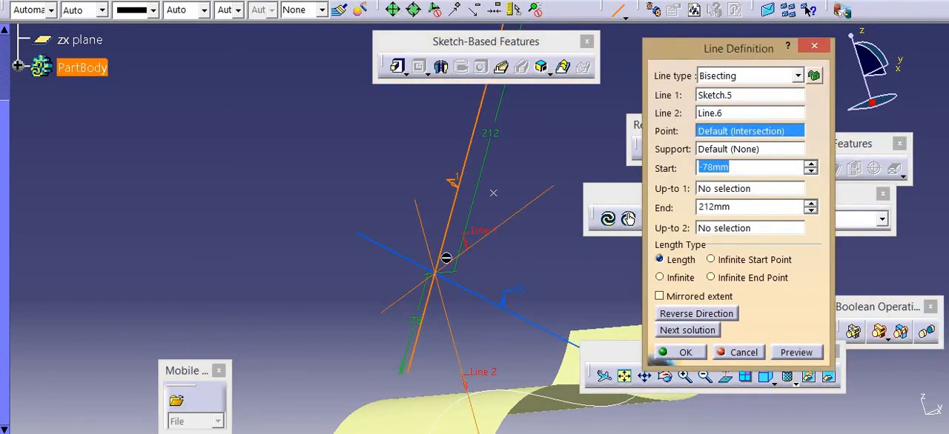
middle_drag(366, 198, 317, 156)
middle_drag(410, 207, 425, 235)
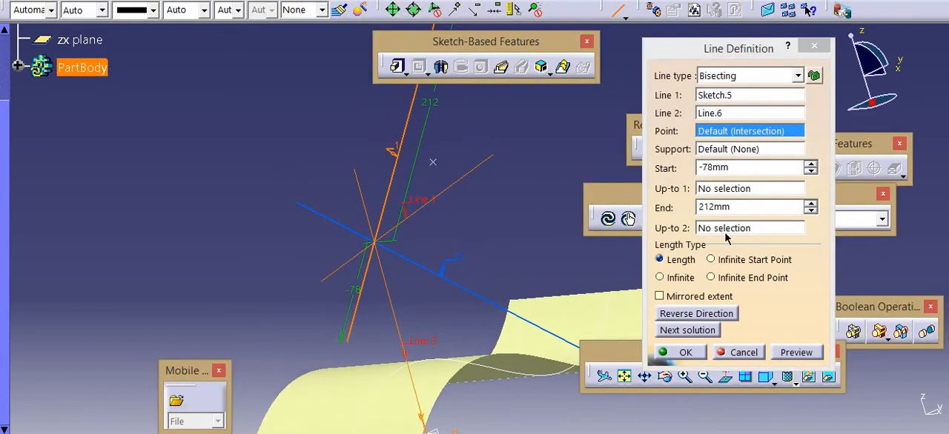
click(788, 359)
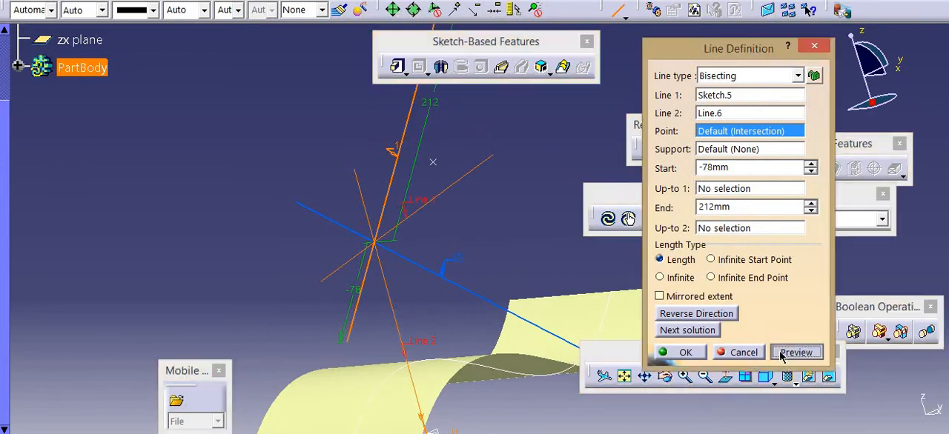
click(682, 352)
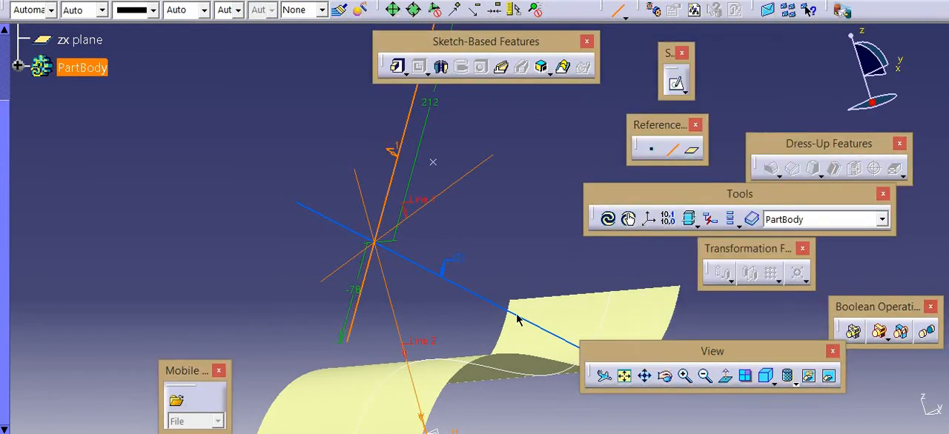
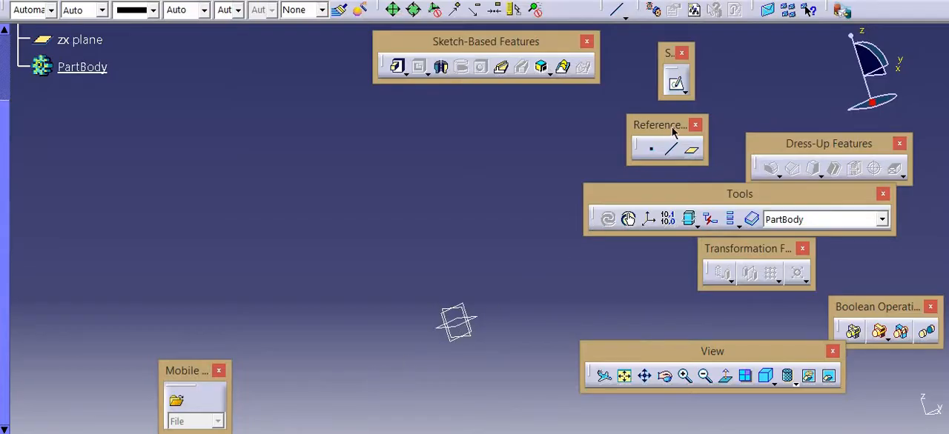
Create an Offset from plane reference plane 150 mm from the yz plane
click(689, 150)
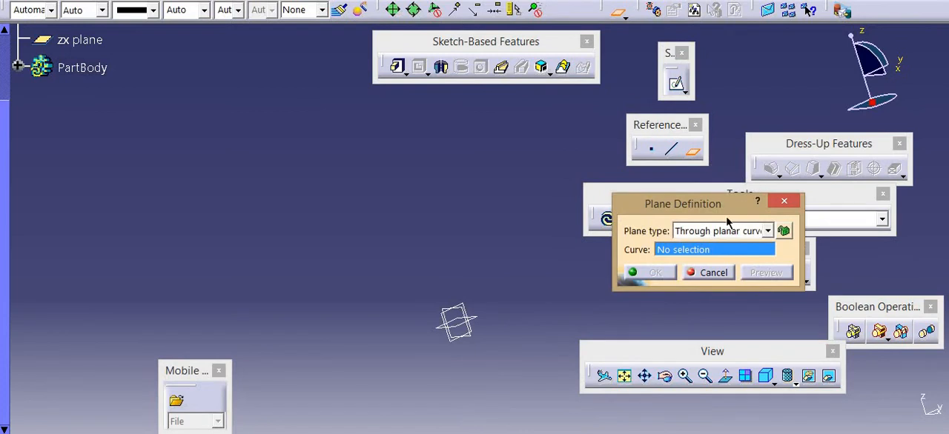
click(767, 230)
click(704, 241)
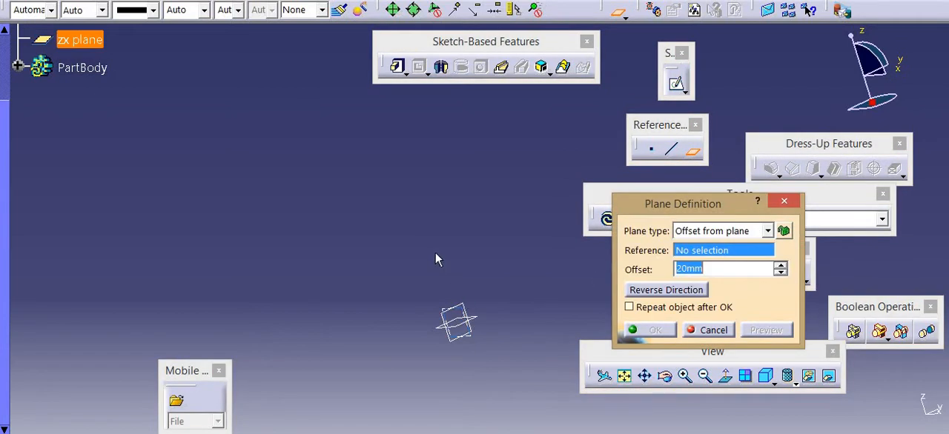
middle_drag(435, 259, 476, 300)
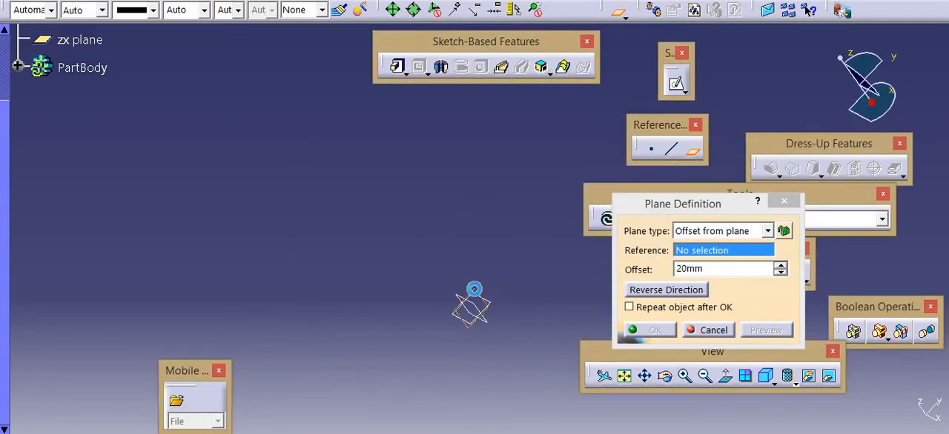
click(484, 303)
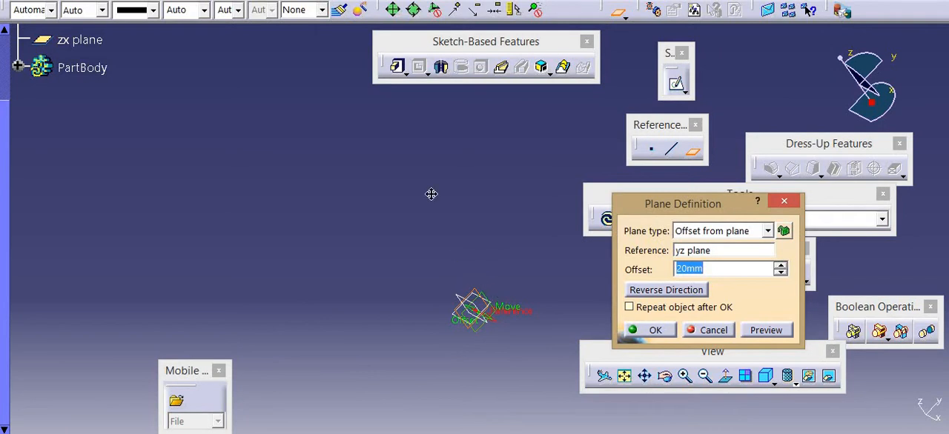
middle_drag(431, 194, 386, 184)
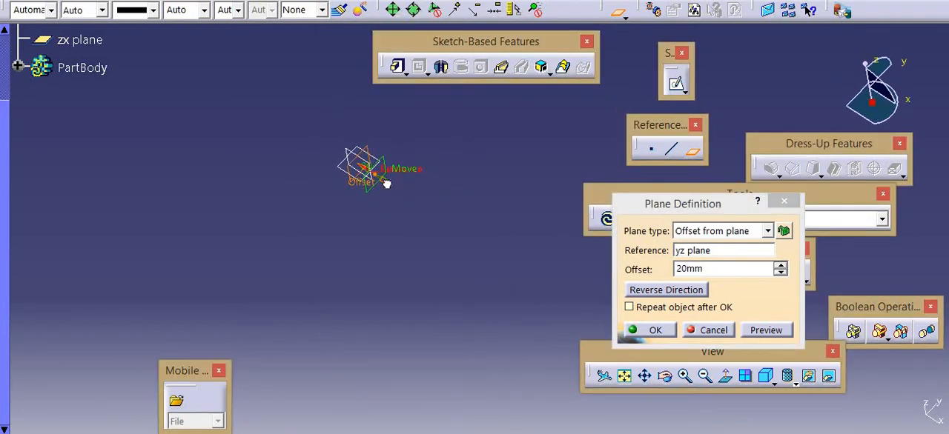
drag(387, 184, 519, 238)
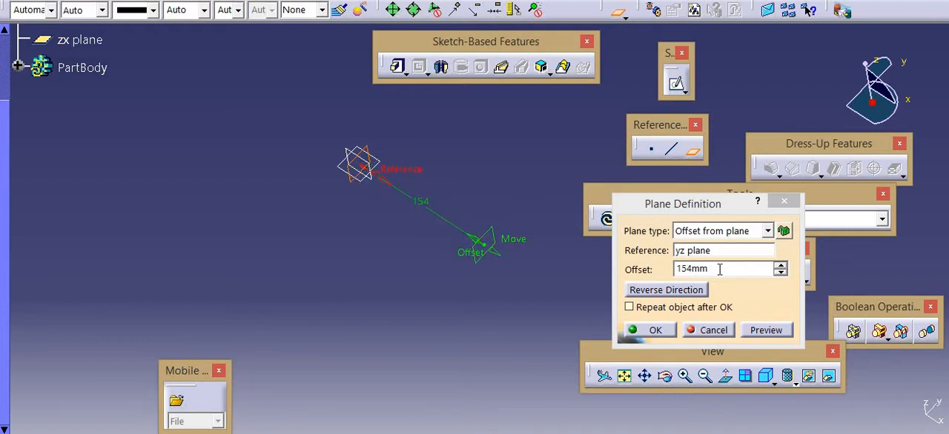
click(719, 269)
text(150)
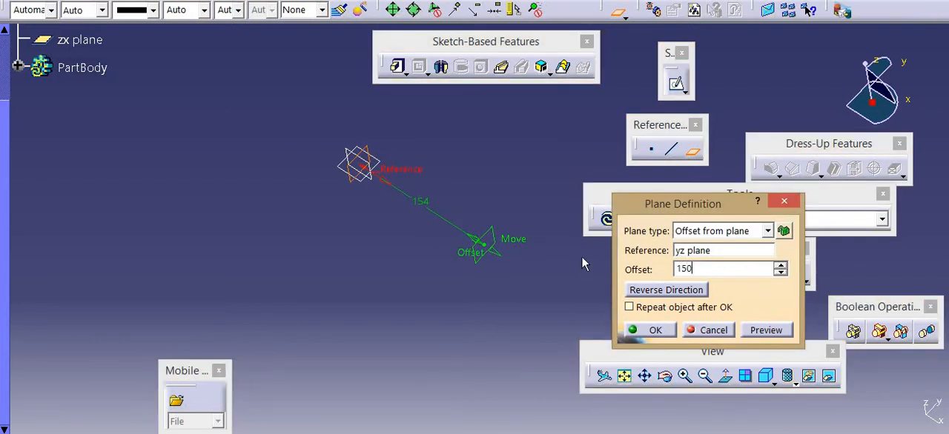
key(Return)
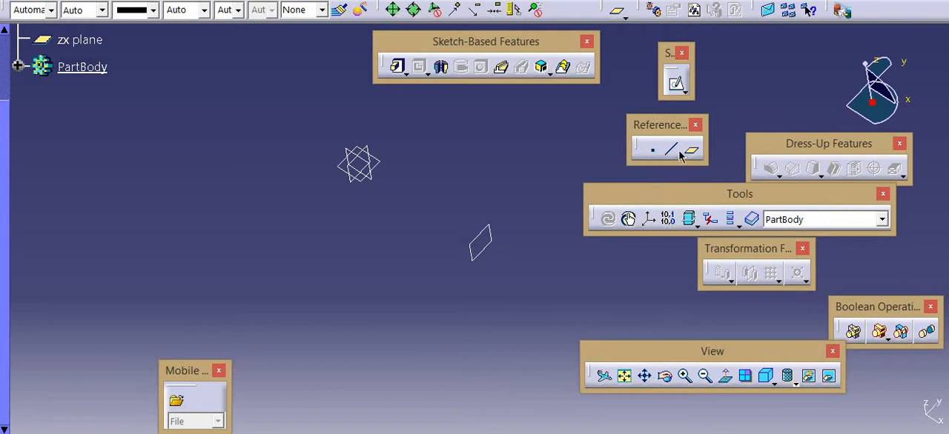
click(689, 151)
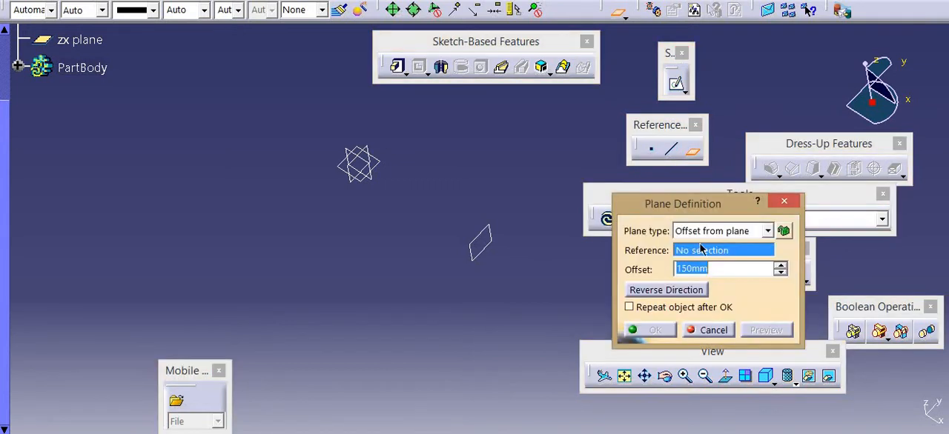
click(706, 236)
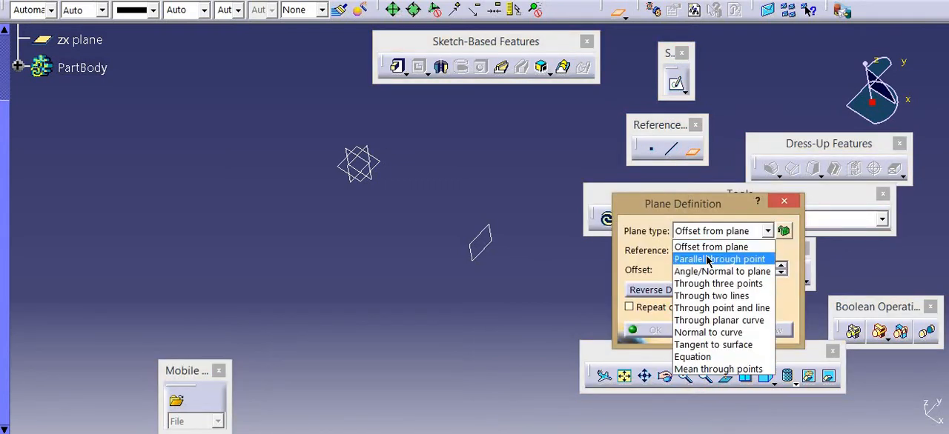
click(707, 259)
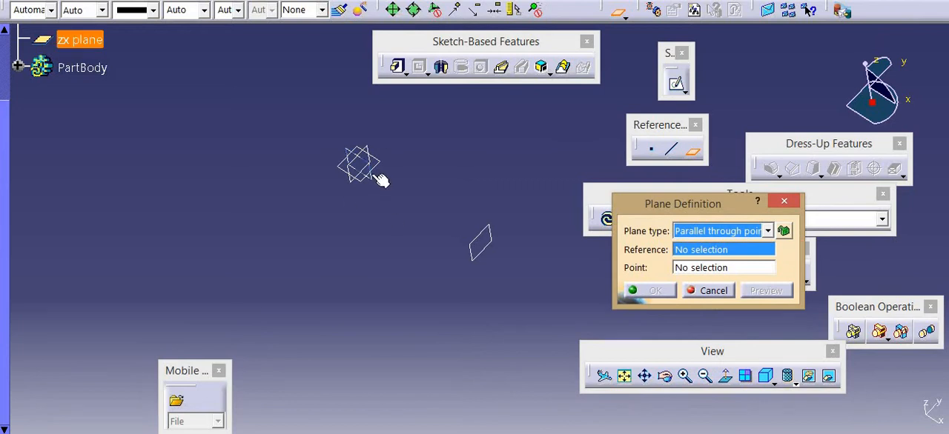
click(378, 181)
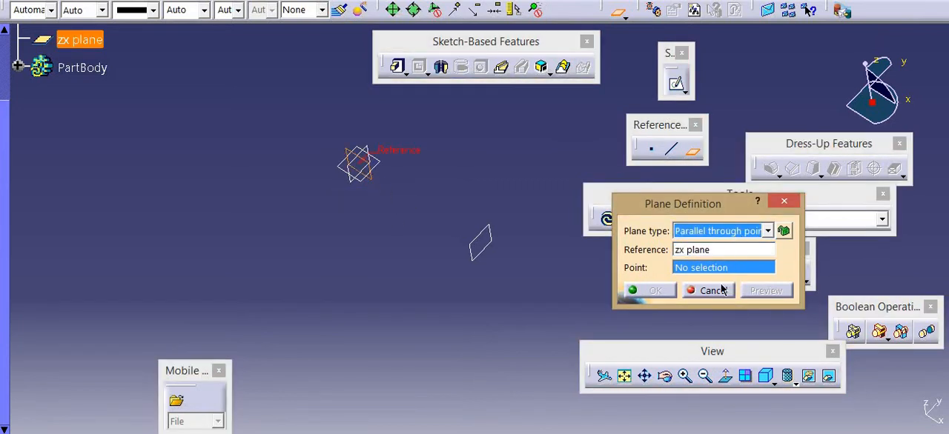
click(743, 231)
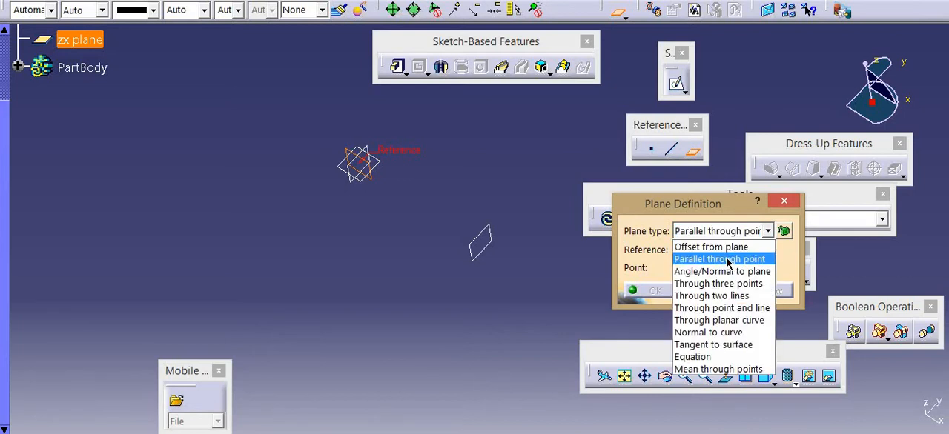
click(725, 264)
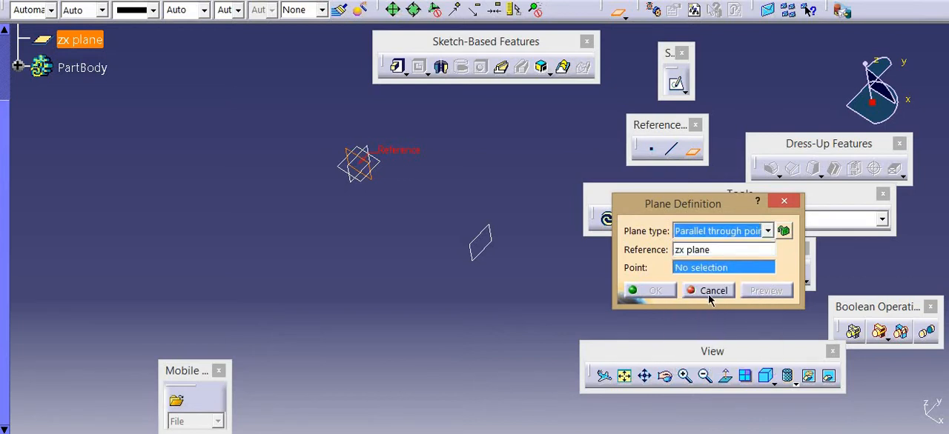
click(713, 291)
Create an On plane reference point on the zx plane, freely placed between the origin planes and the offset plane
click(650, 151)
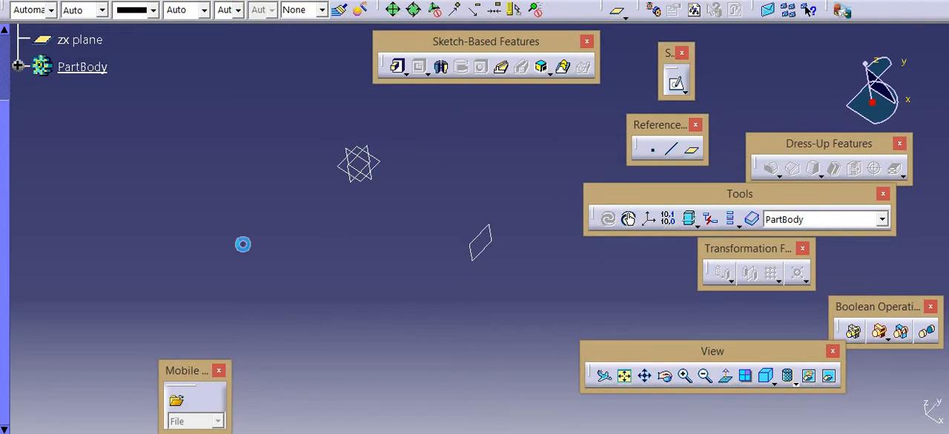
click(352, 164)
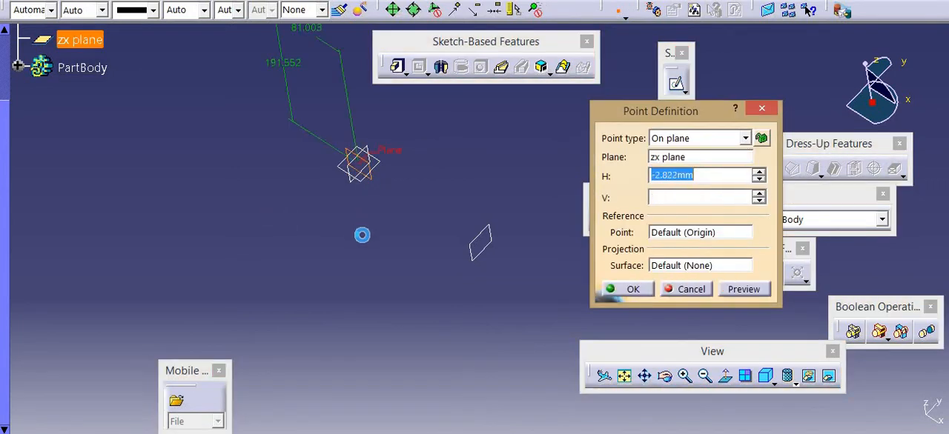
click(423, 224)
key(Return)
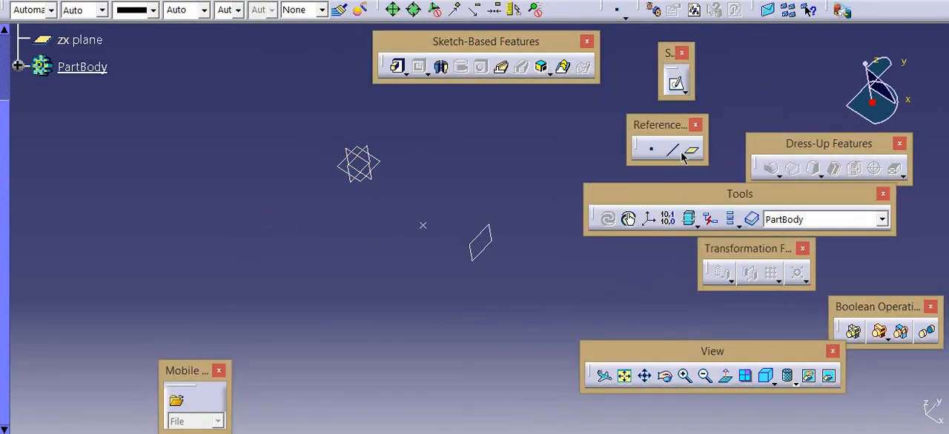
Create a Parallel through point plane, using the 150 mm offset plane as reference and passing through the new point
click(692, 150)
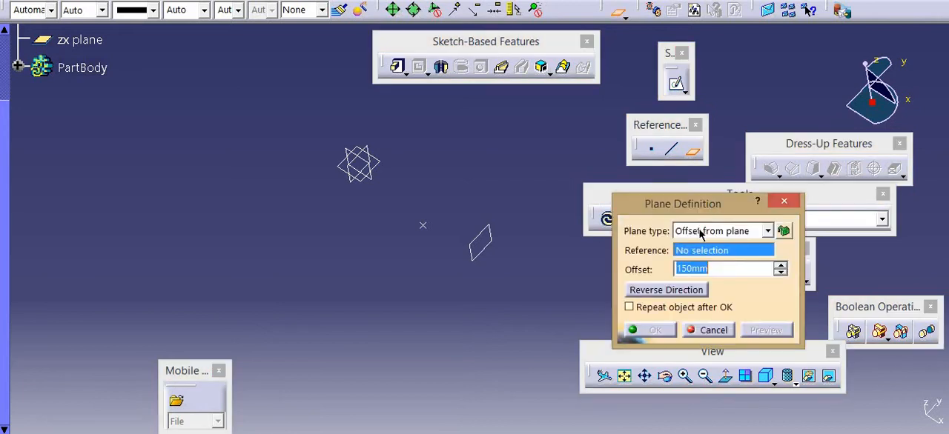
click(705, 232)
click(708, 257)
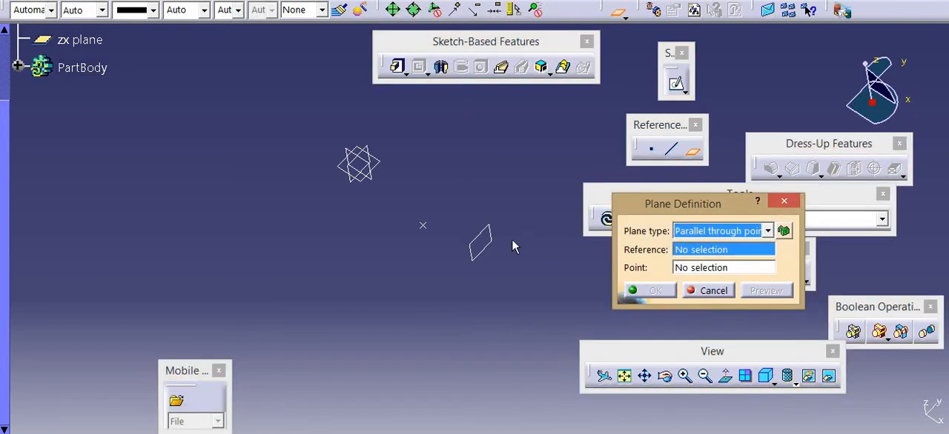
click(473, 239)
click(421, 222)
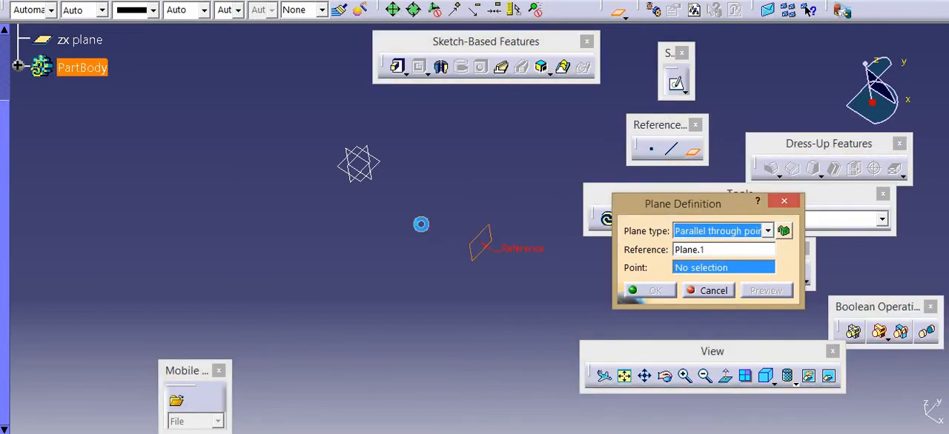
click(643, 294)
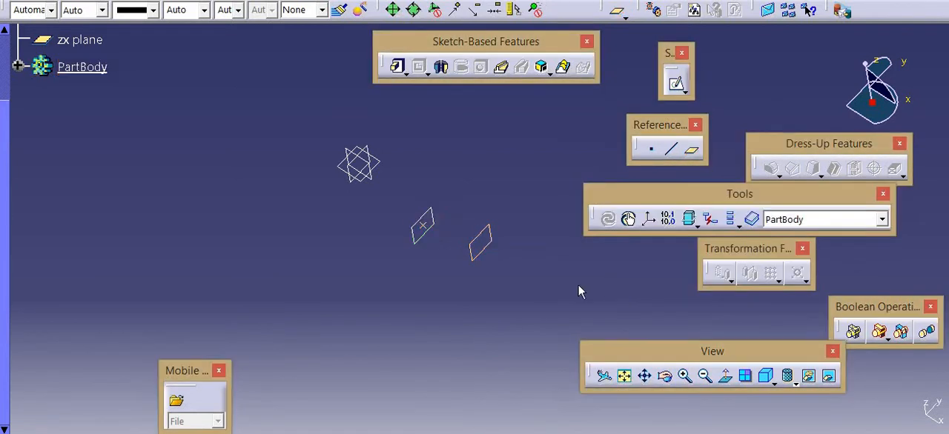
click(691, 150)
click(730, 235)
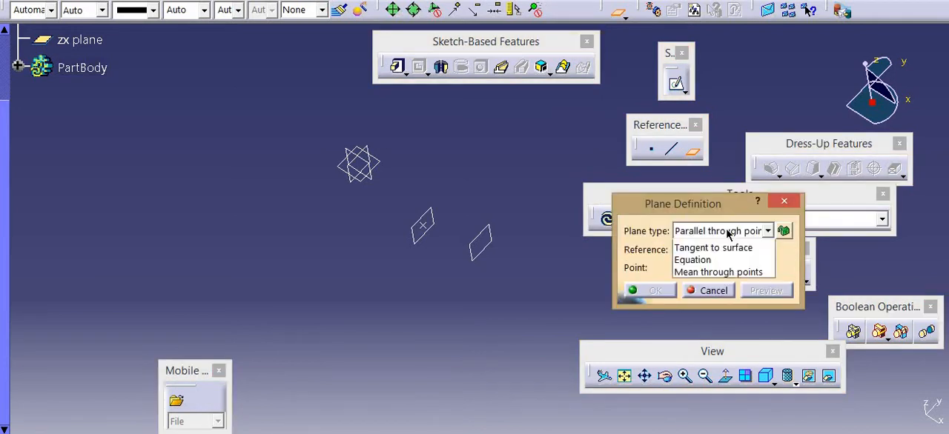
click(723, 269)
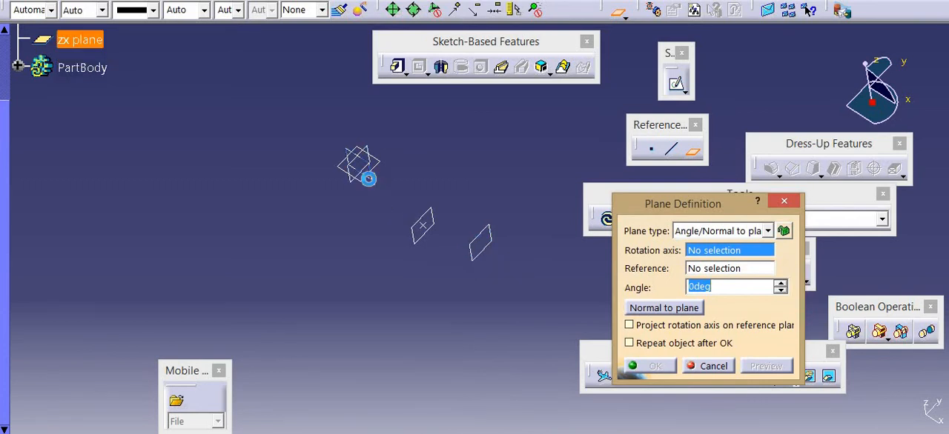
click(368, 179)
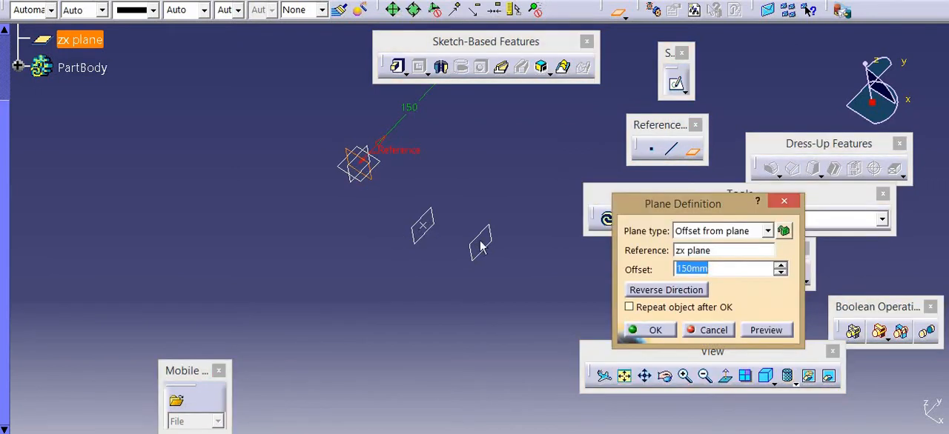
click(724, 333)
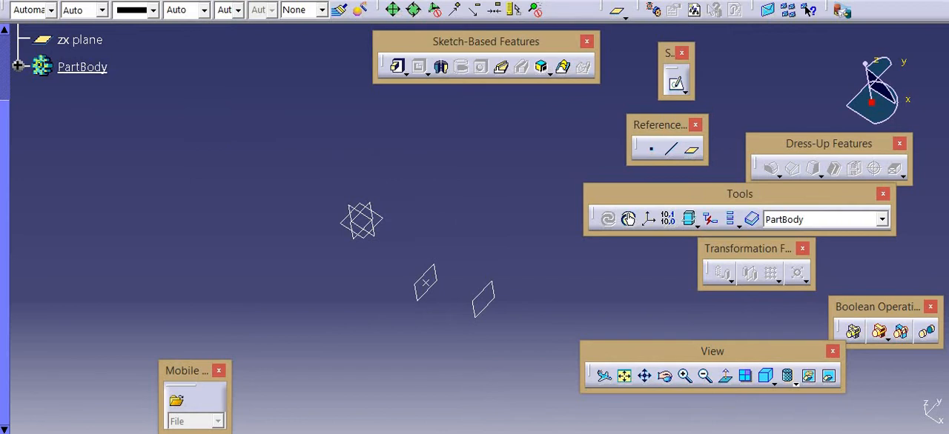
Insert a Standard axis system at the origin with the default axis settings
key(alt+i)
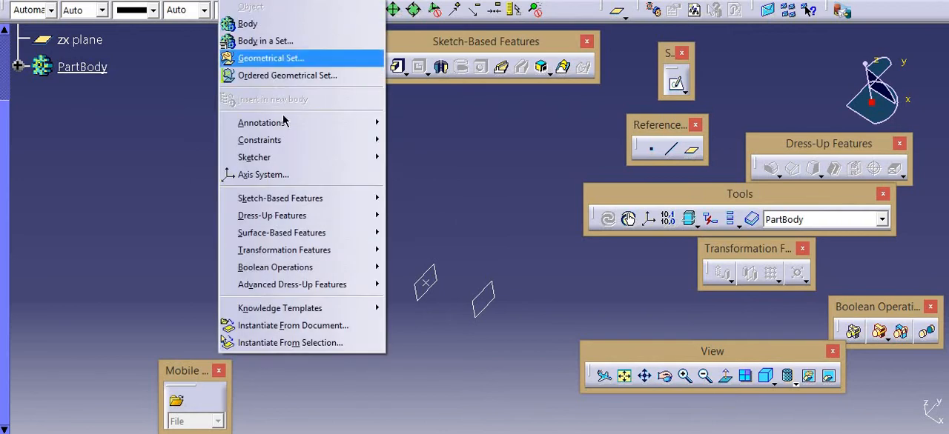
click(300, 173)
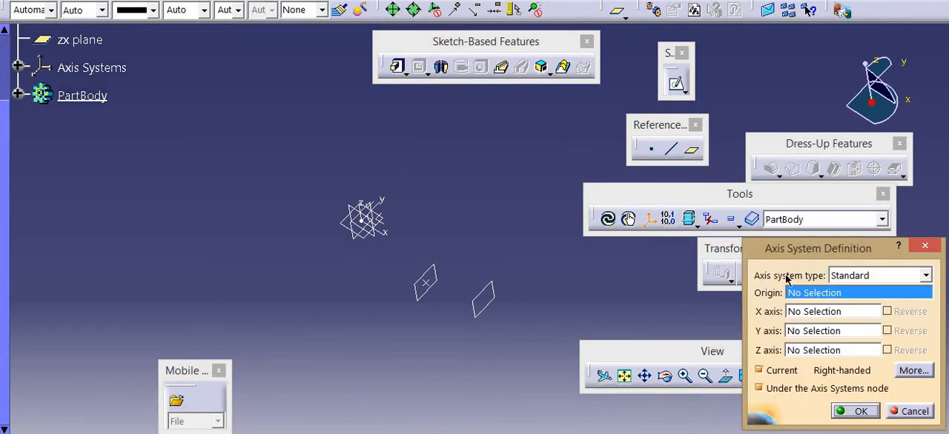
click(856, 410)
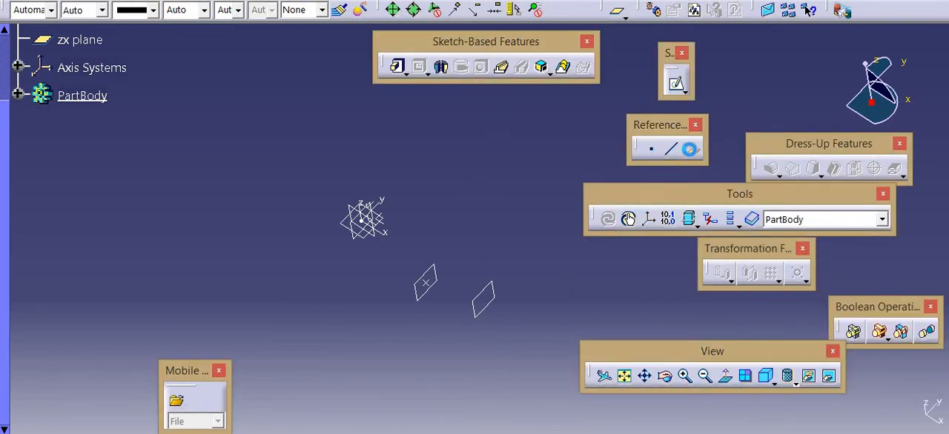
Create an Angle/Normal to plane reference plane at 45 deg to the plane through the point, rotated about the axis system's Y axis
click(691, 151)
click(764, 231)
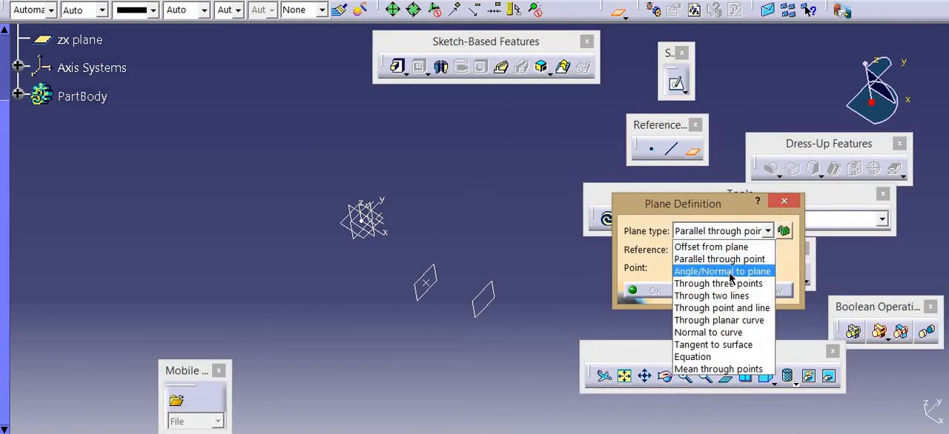
click(712, 269)
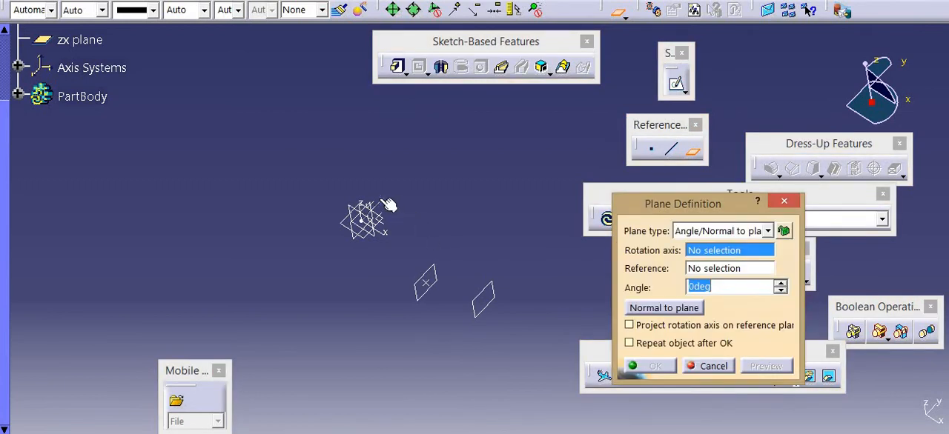
click(387, 207)
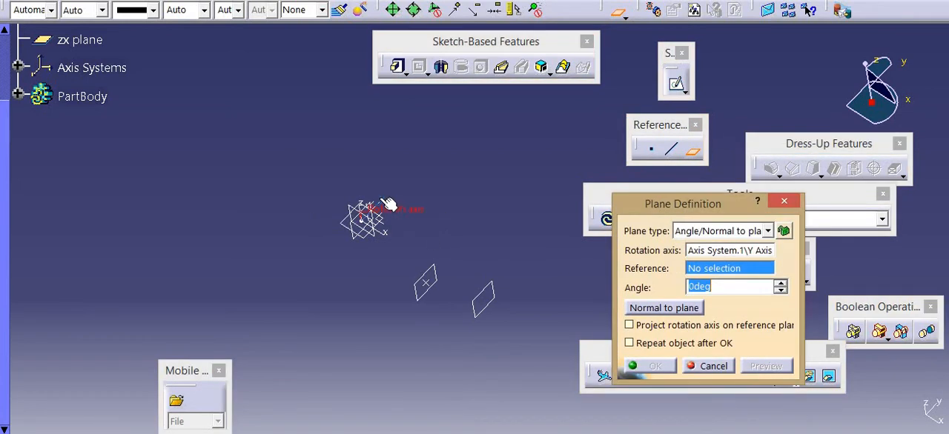
click(442, 271)
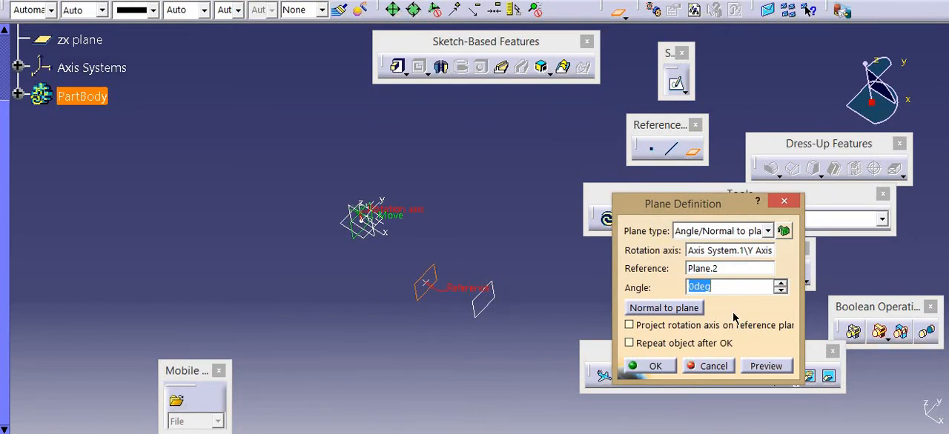
text(45)
click(767, 367)
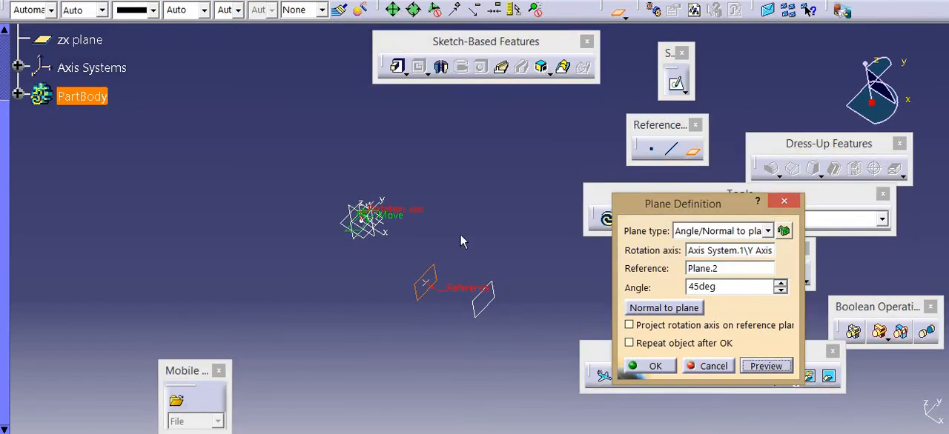
middle_drag(395, 178, 413, 135)
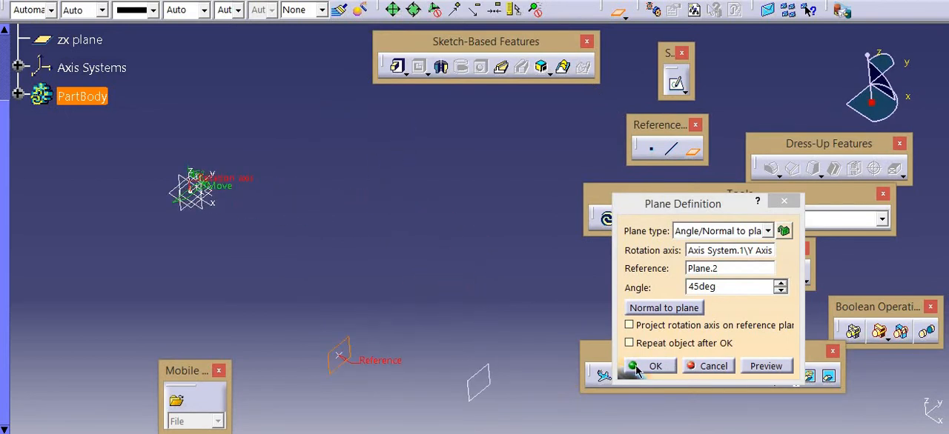
click(635, 366)
mouse_move(355, 178)
middle_down()
mouse_move(412, 189)
mouse_move(447, 133)
mouse_move(372, 150)
middle_up()
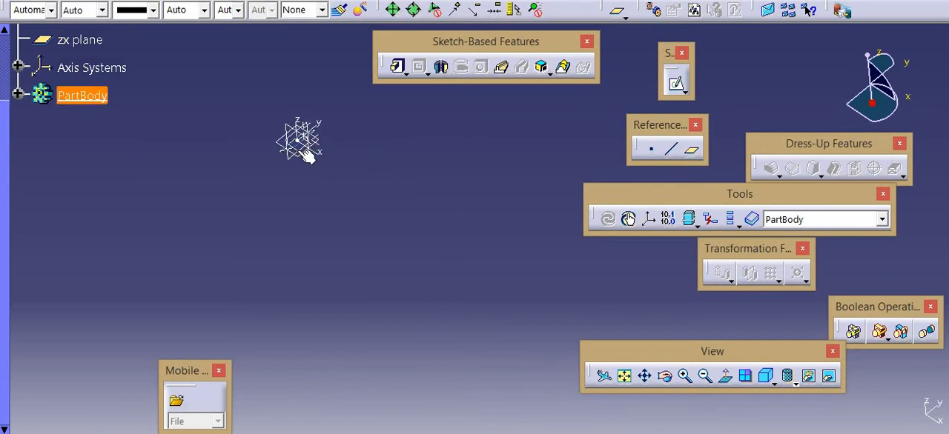
Create an On plane reference point on the zx plane, placed freely at about H -80 mm, V 6 mm
middle_drag(240, 243, 347, 298)
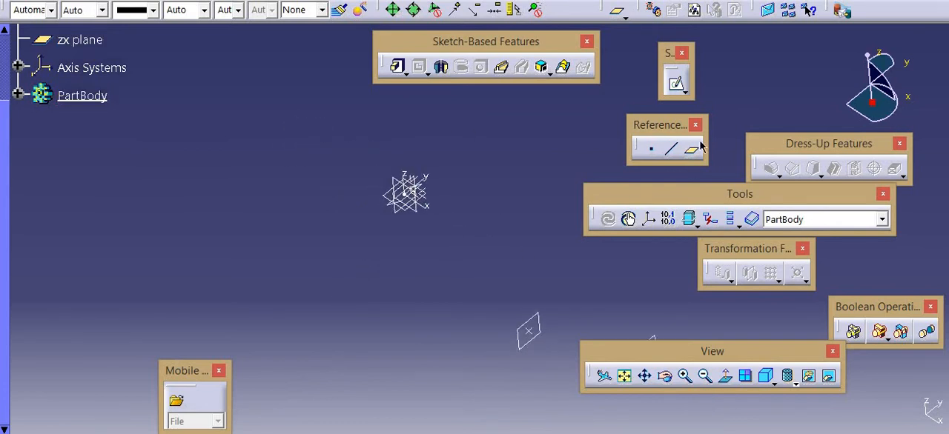
click(651, 148)
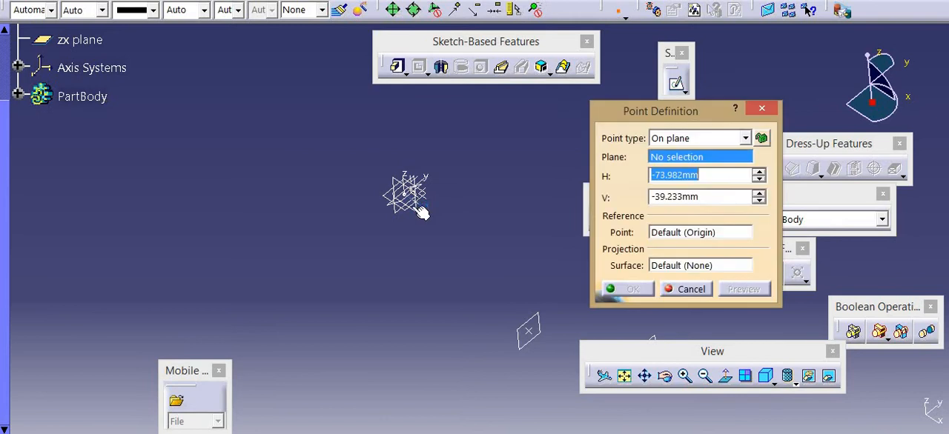
click(419, 212)
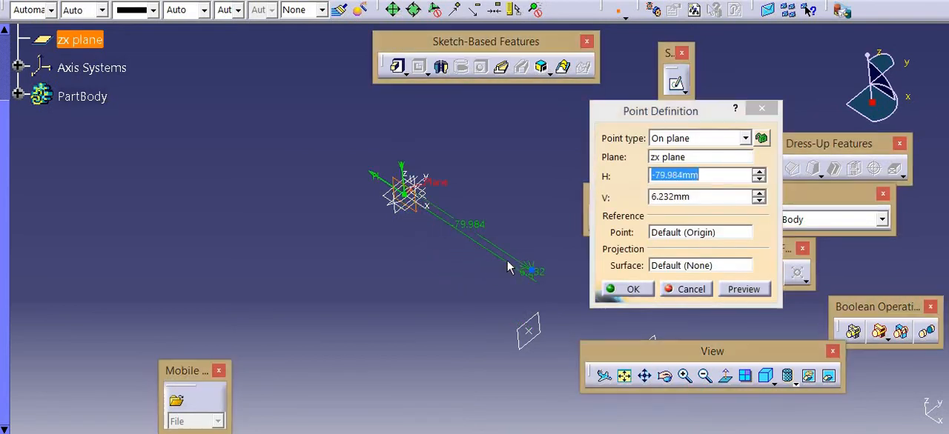
click(630, 289)
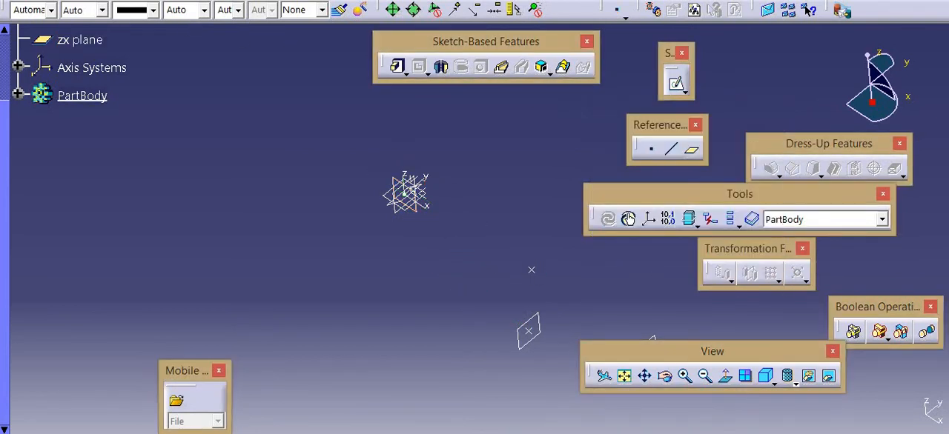
Insert a Standard axis system with its origin at the new zx-plane point, keeping the default axis directions
click(234, 0)
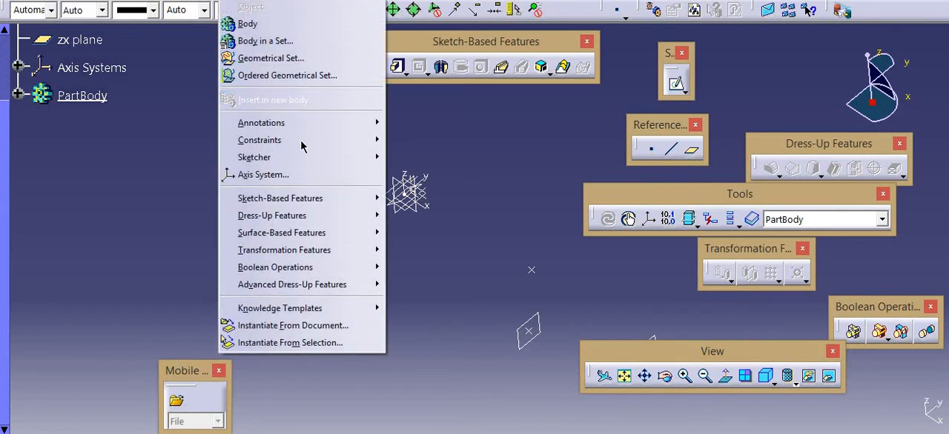
click(308, 175)
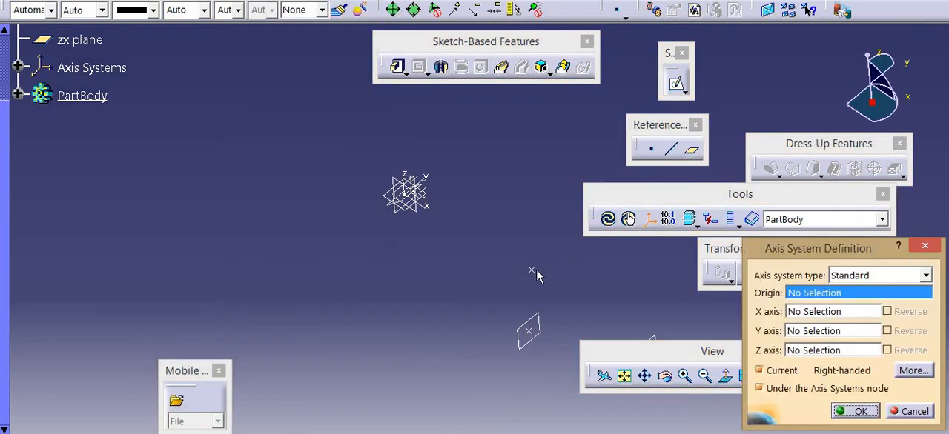
click(531, 270)
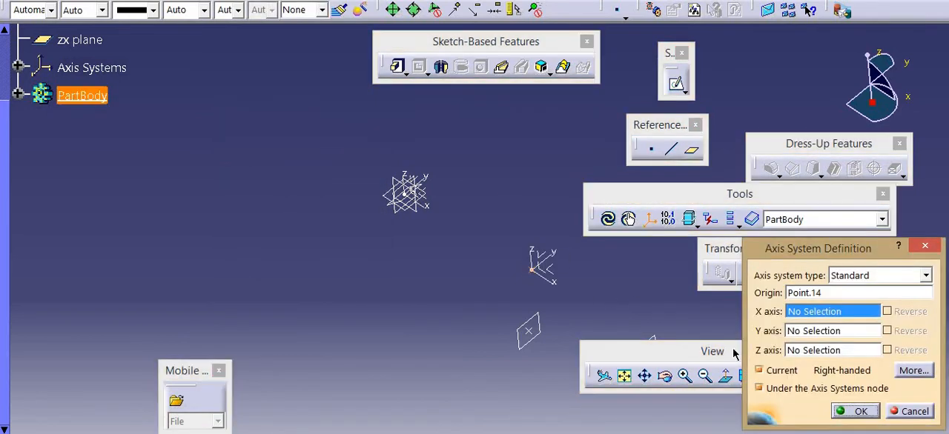
click(860, 411)
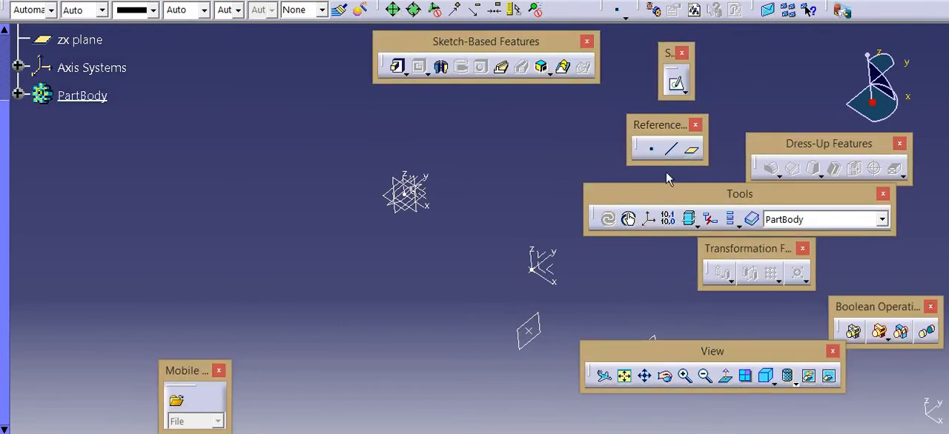
Create an Angle/Normal to plane reference plane at 45 deg to the plane through the point, rotated about the new axis system's Z axis
click(691, 150)
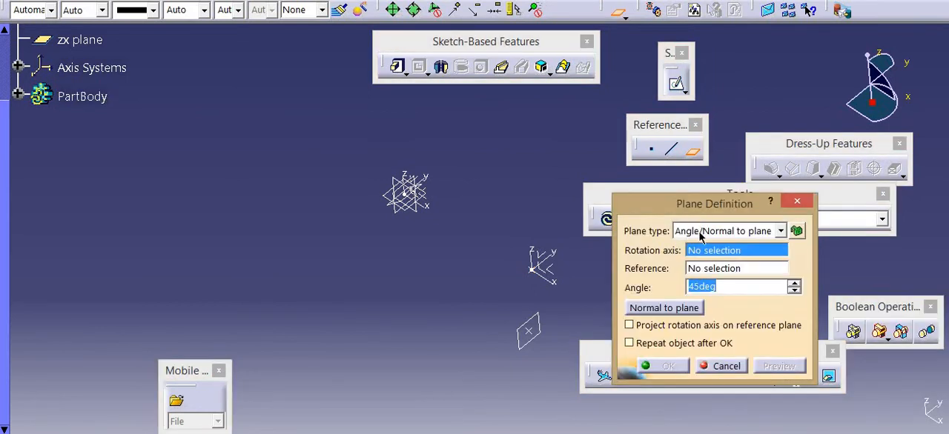
click(702, 233)
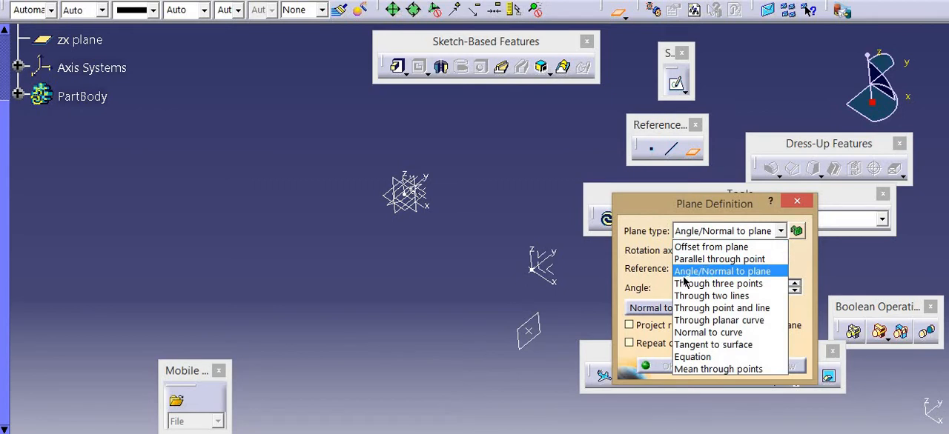
click(687, 272)
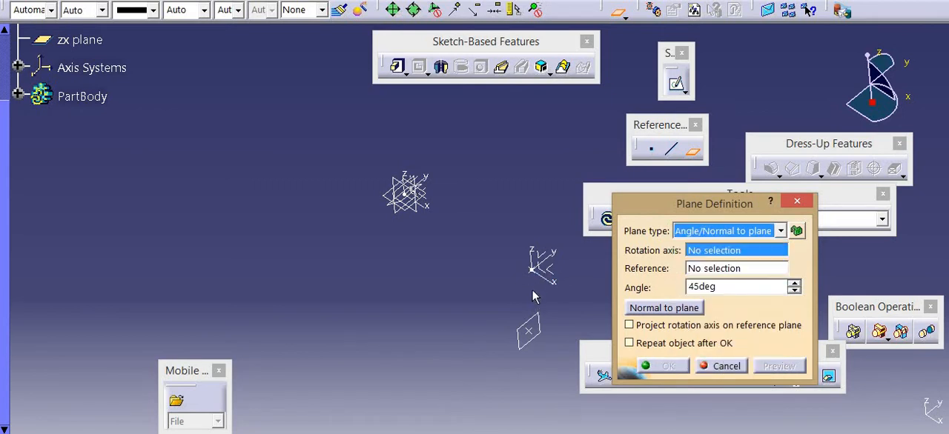
click(536, 259)
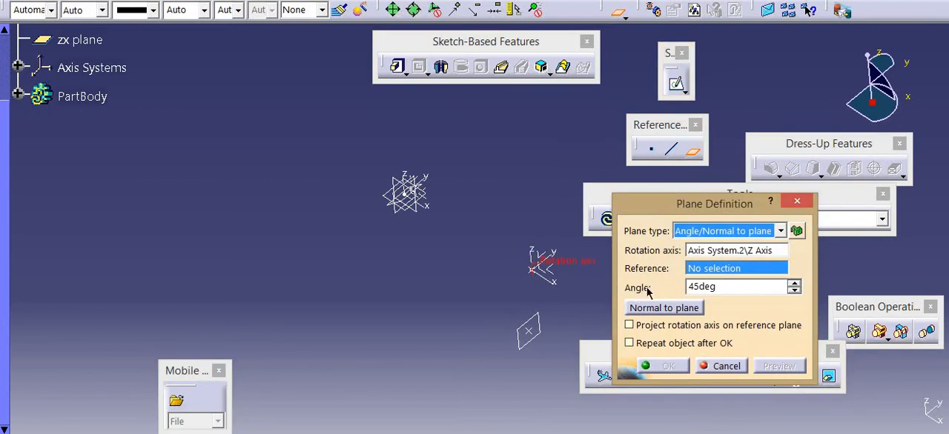
click(545, 319)
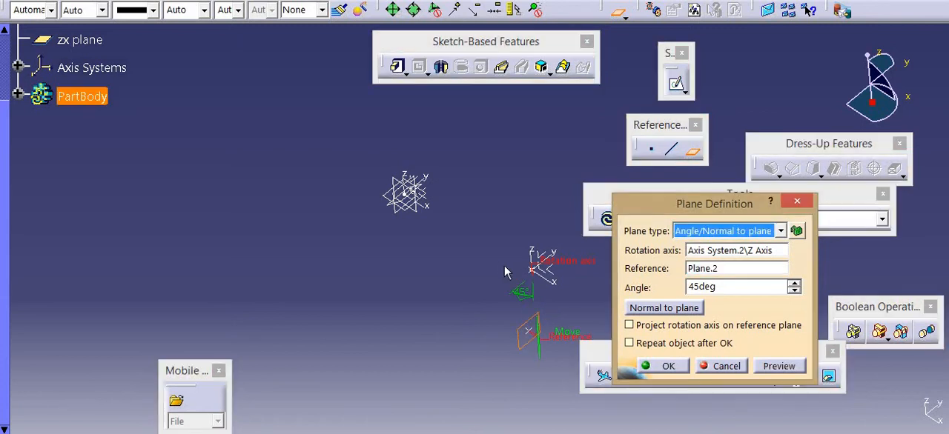
middle_drag(473, 192, 581, 205)
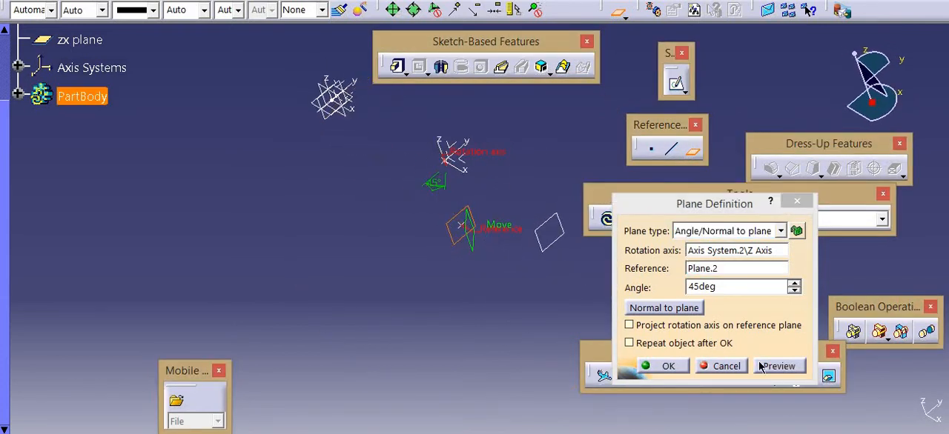
click(666, 366)
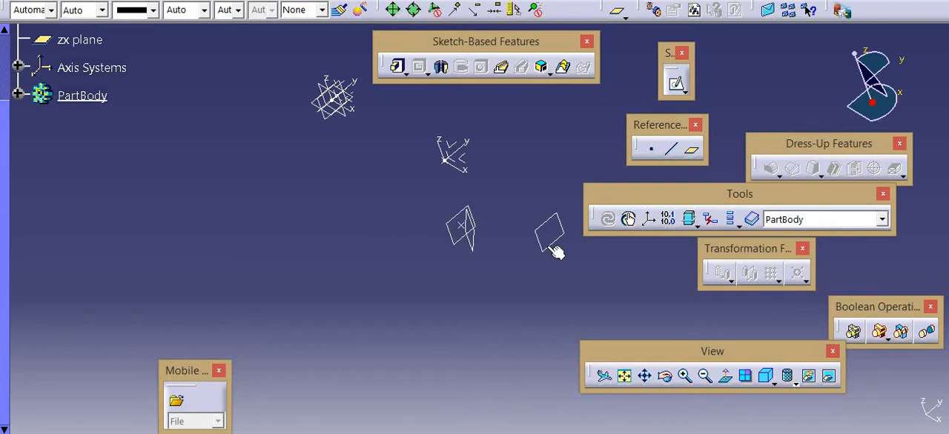
click(697, 151)
click(721, 233)
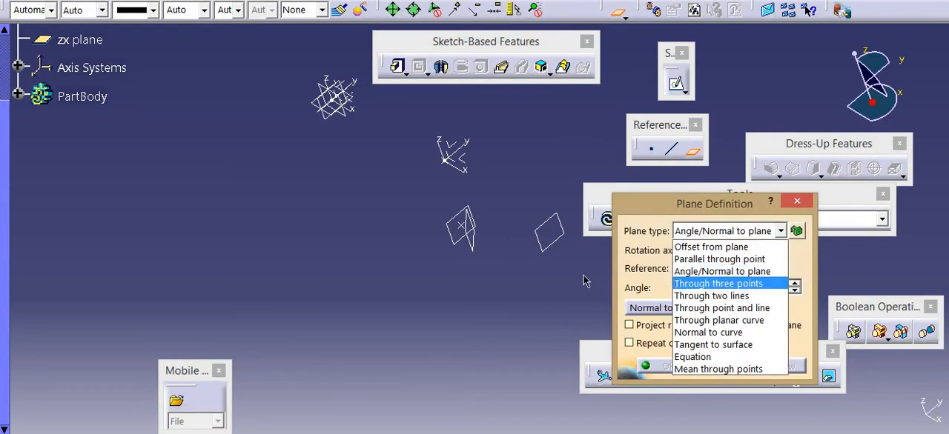
click(717, 284)
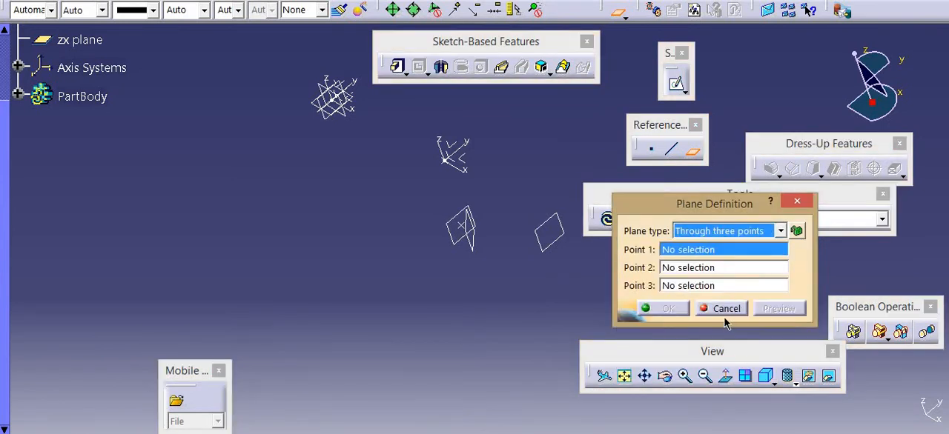
click(710, 308)
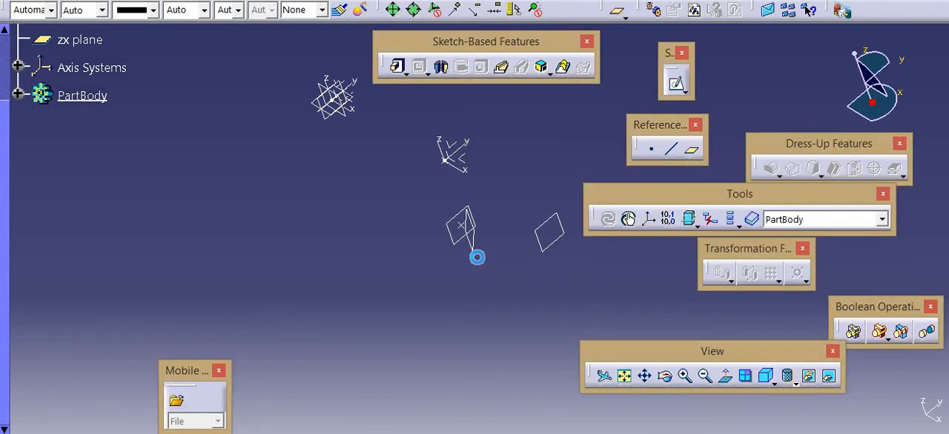
Delete the parallel plane through the point together with the angled plane built on it
click(452, 240)
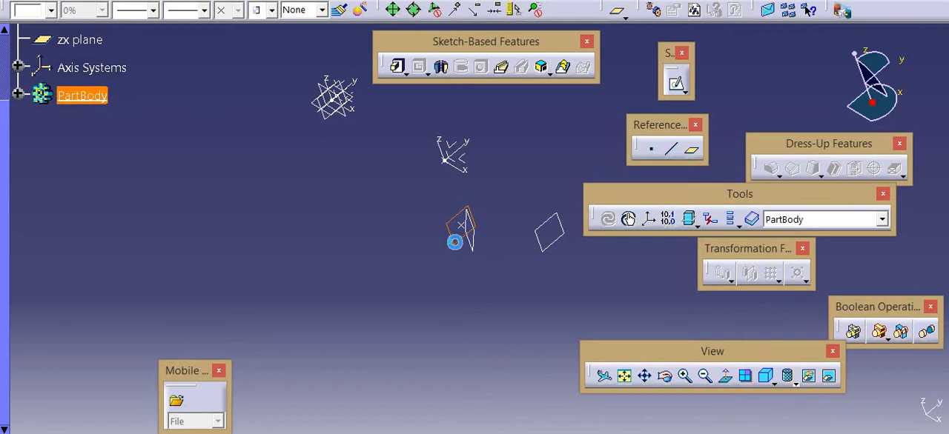
key(Delete)
click(679, 250)
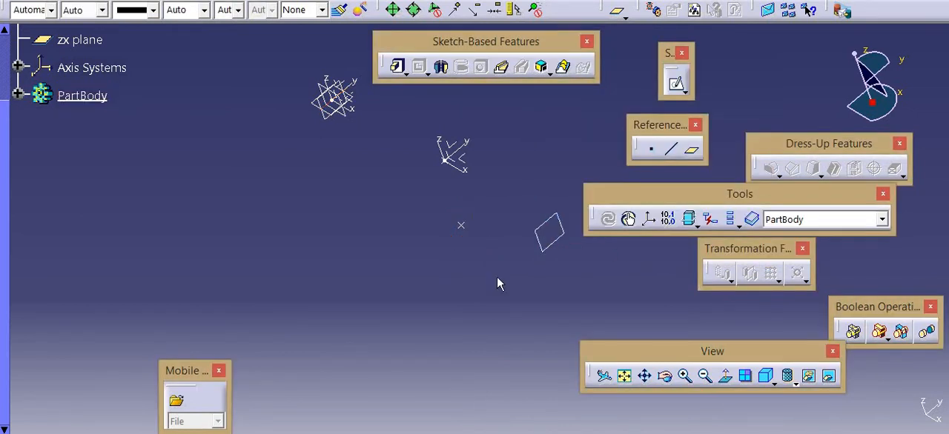
Create an On plane reference point on the zx plane, freely placed below the origin planes
click(651, 152)
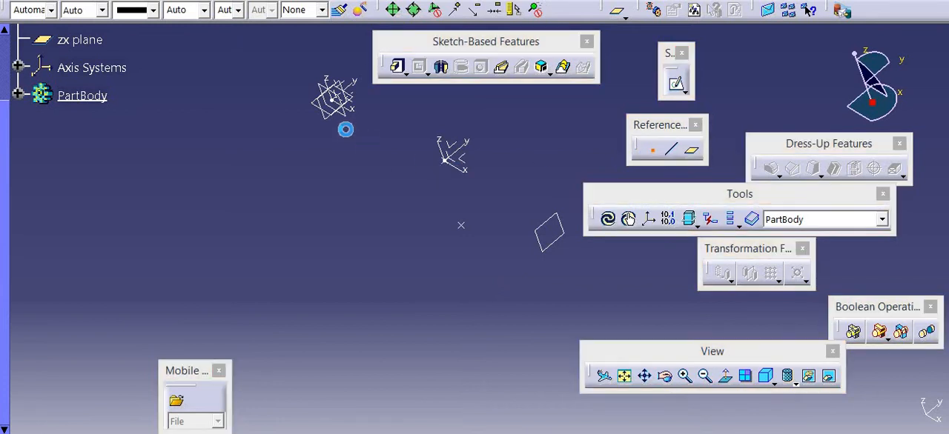
click(350, 115)
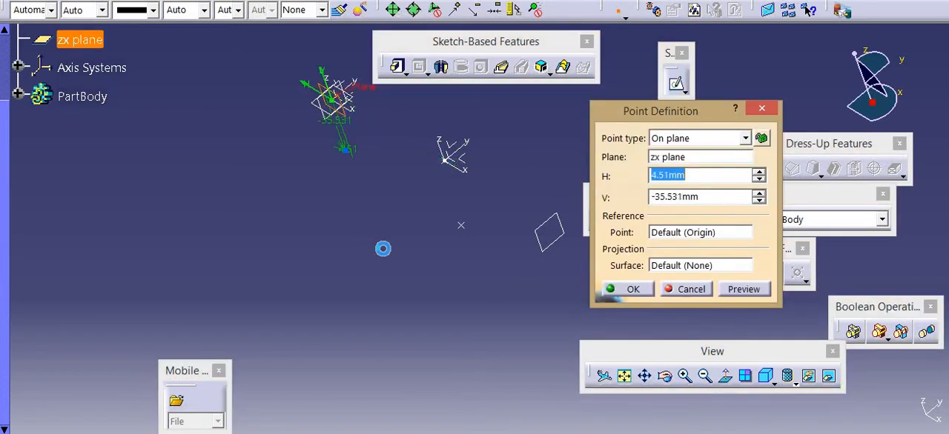
click(370, 247)
click(649, 289)
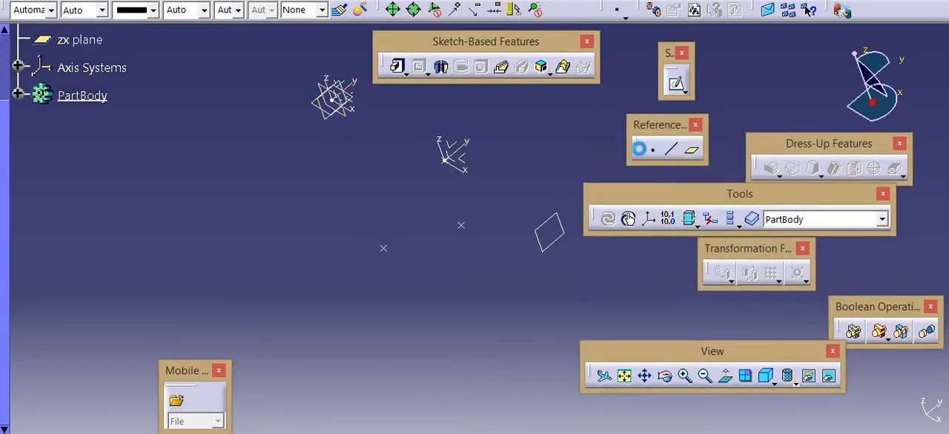
Create another On plane reference point on the zx plane, freely placed above and beyond the second axis system
click(651, 151)
click(347, 115)
click(525, 120)
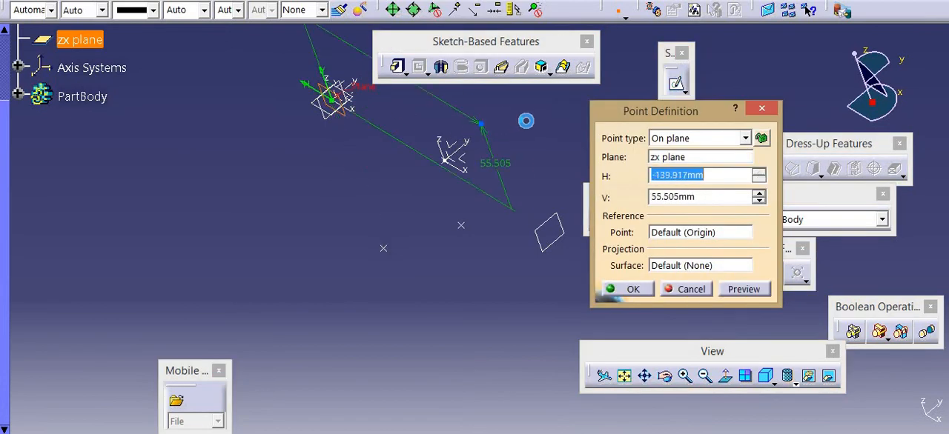
click(632, 288)
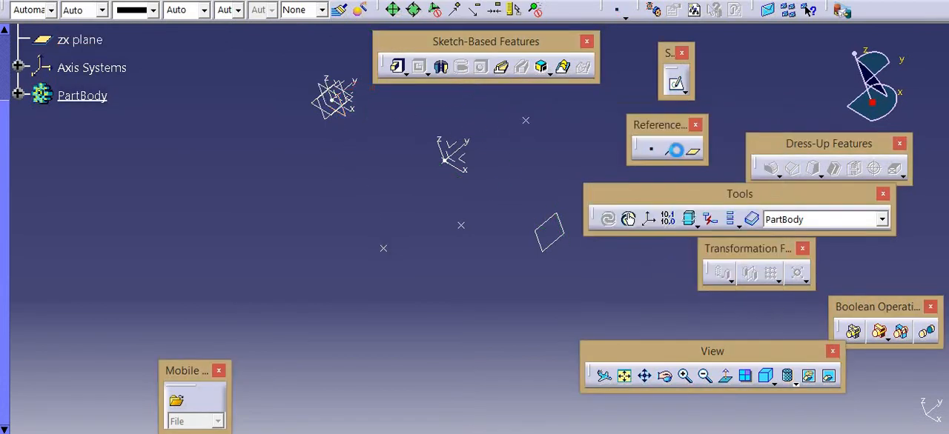
Create a Through three points reference plane using the upper new point, the remaining earlier point and the lower new point
click(690, 150)
click(723, 232)
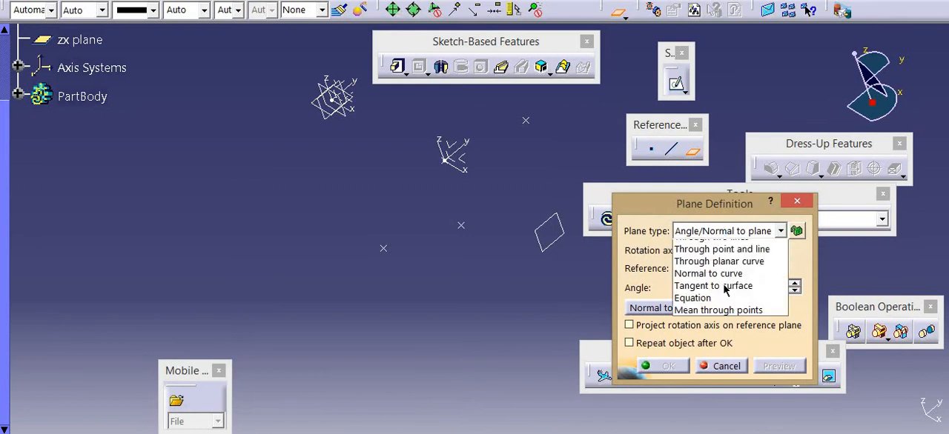
click(734, 284)
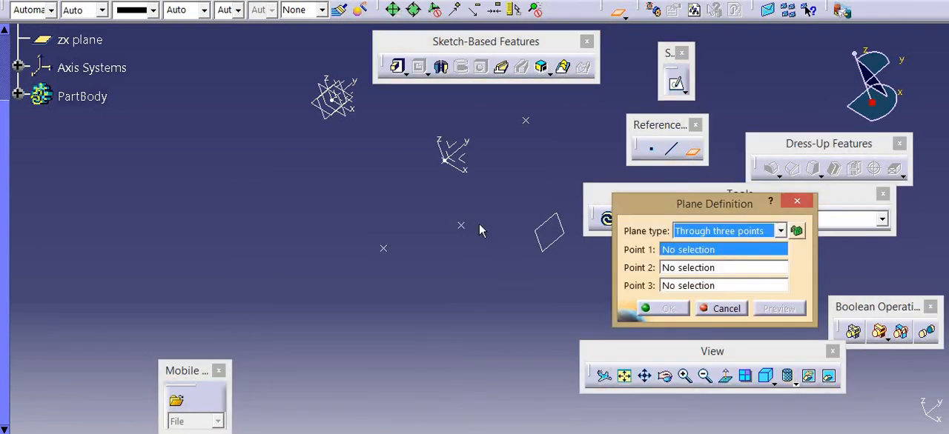
click(525, 119)
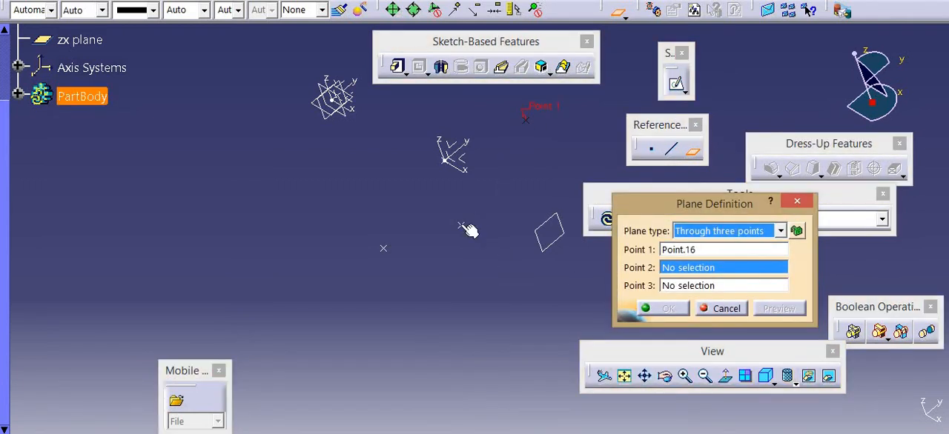
click(461, 224)
click(380, 249)
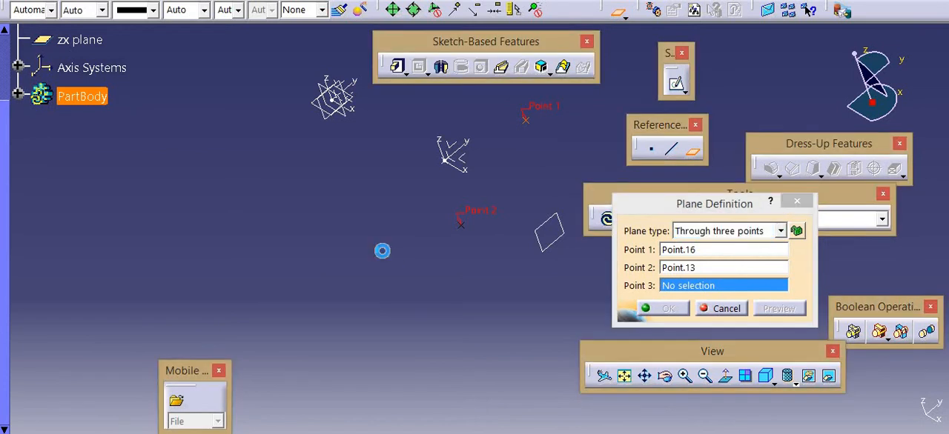
click(382, 250)
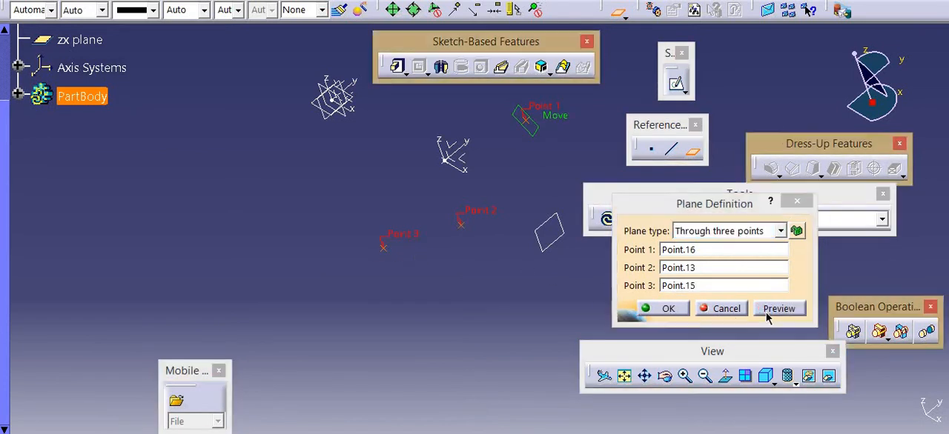
click(663, 309)
middle_drag(505, 195, 493, 222)
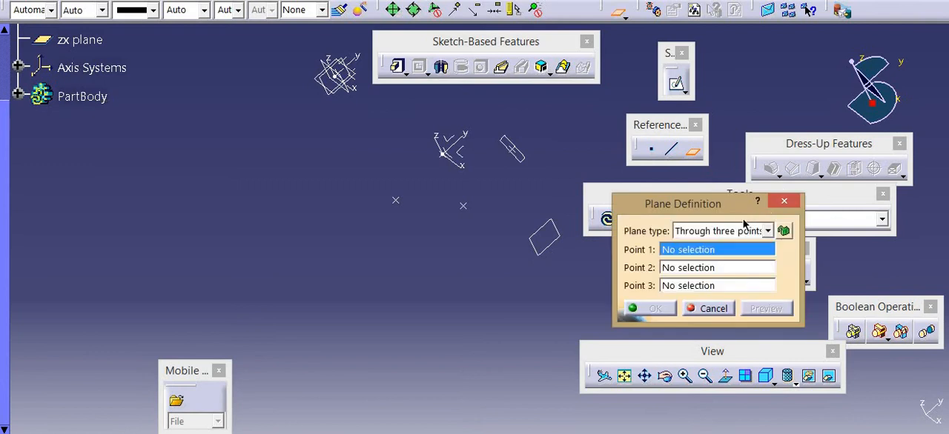
click(726, 233)
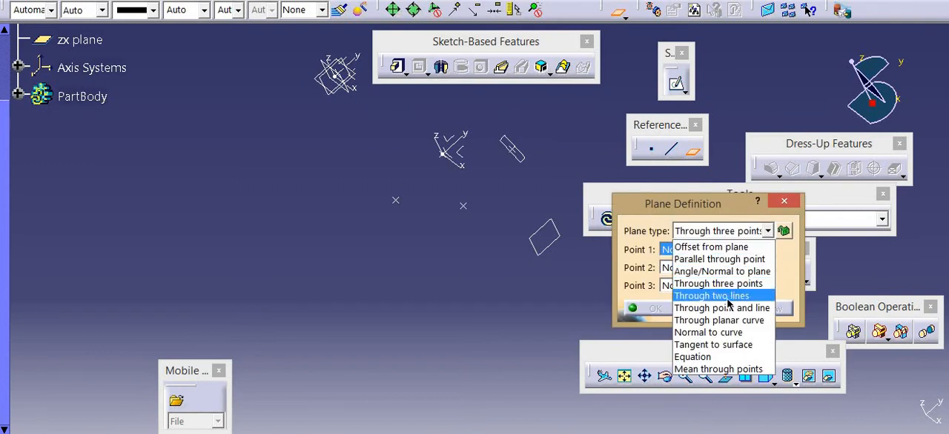
click(721, 297)
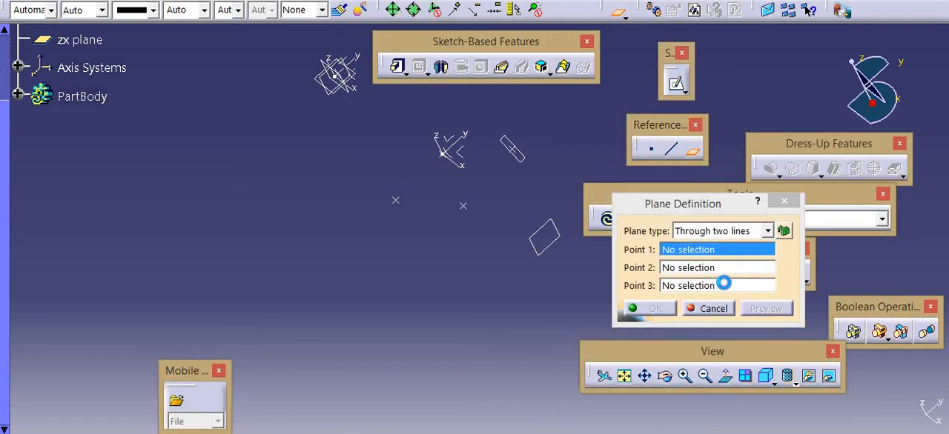
click(709, 309)
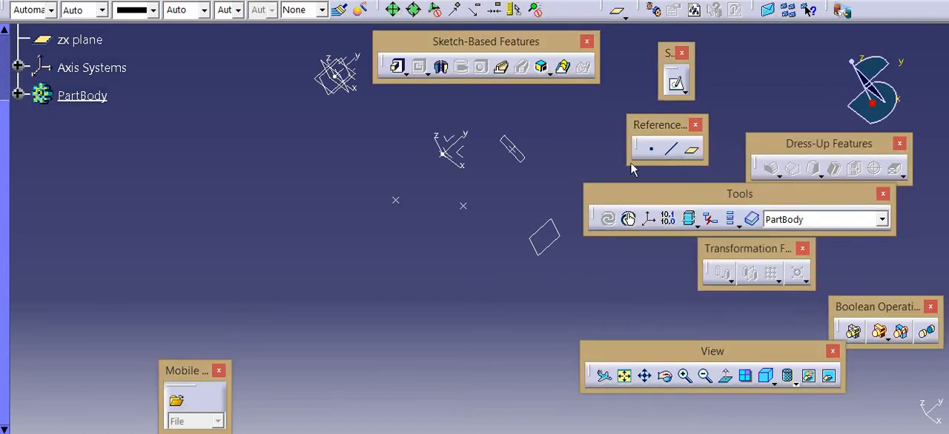
Create two Point-Point reference lines ending at the same lower point, one from the other lower point and one from the upper point
click(669, 151)
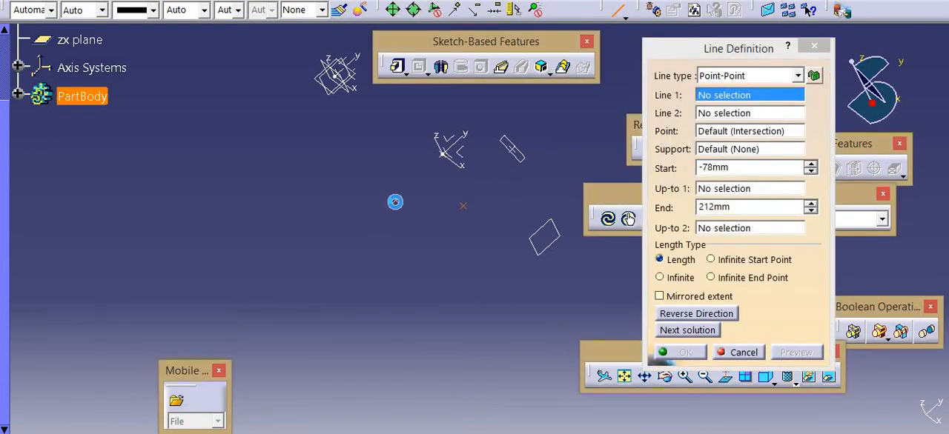
click(395, 201)
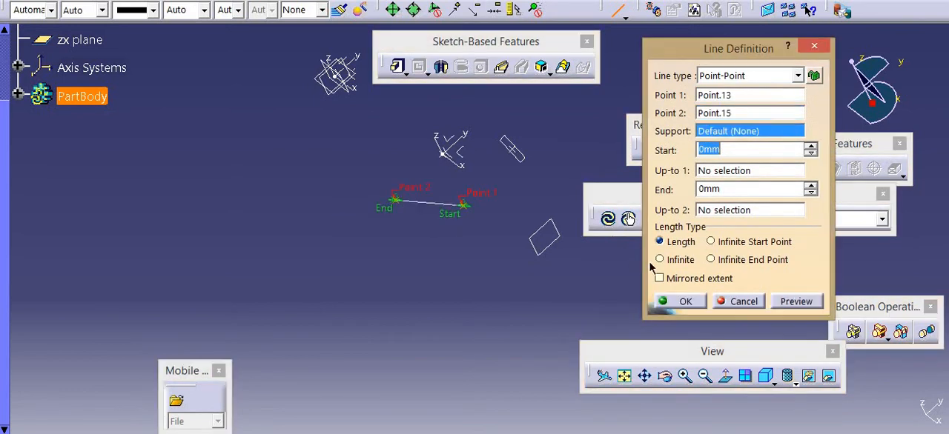
click(683, 301)
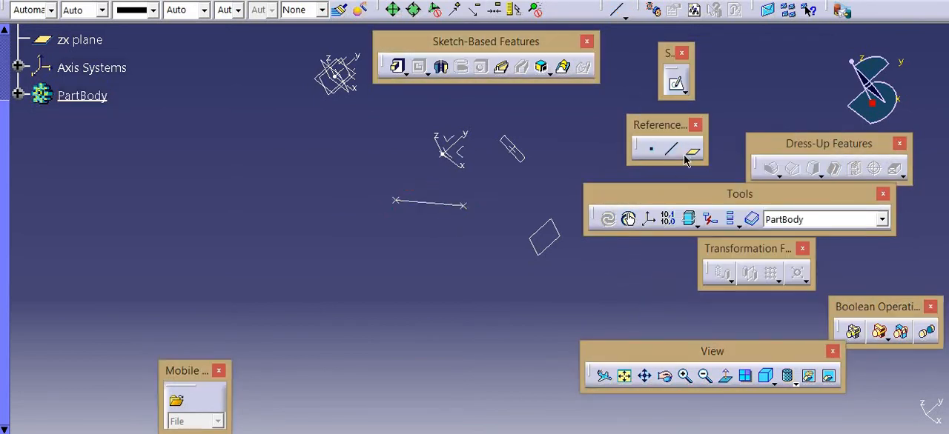
click(671, 149)
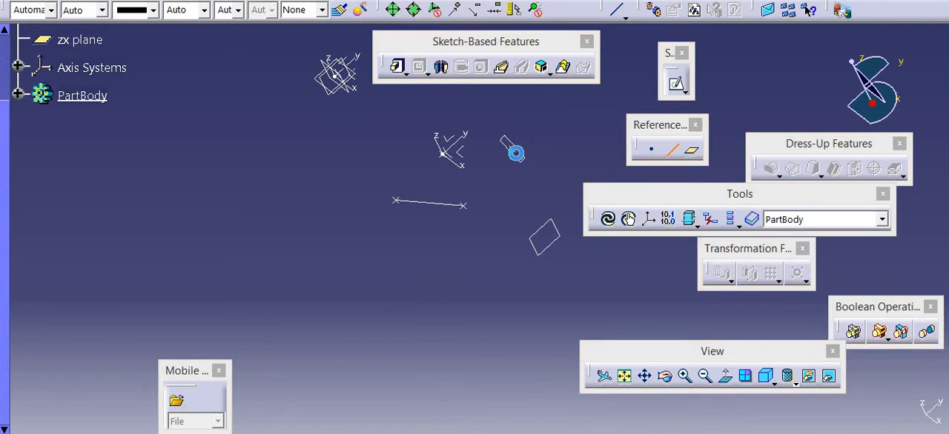
click(518, 150)
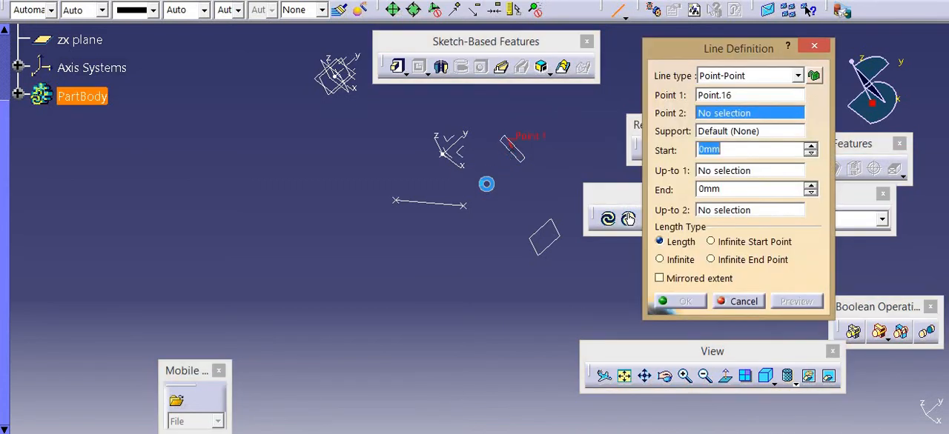
click(393, 199)
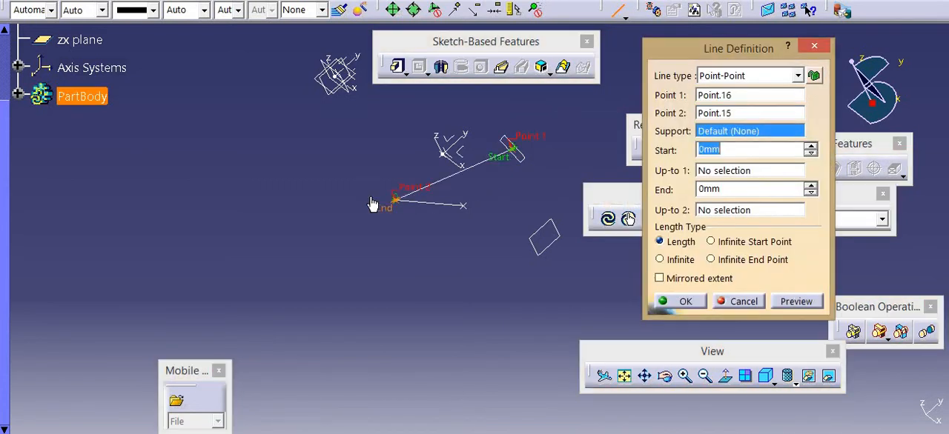
click(669, 296)
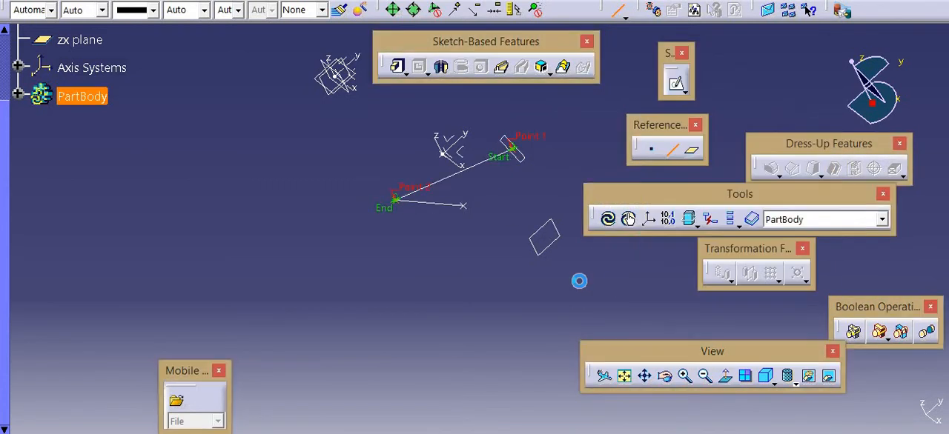
Create a Through two lines reference plane using the short lower line and the long line to the upper point
click(685, 154)
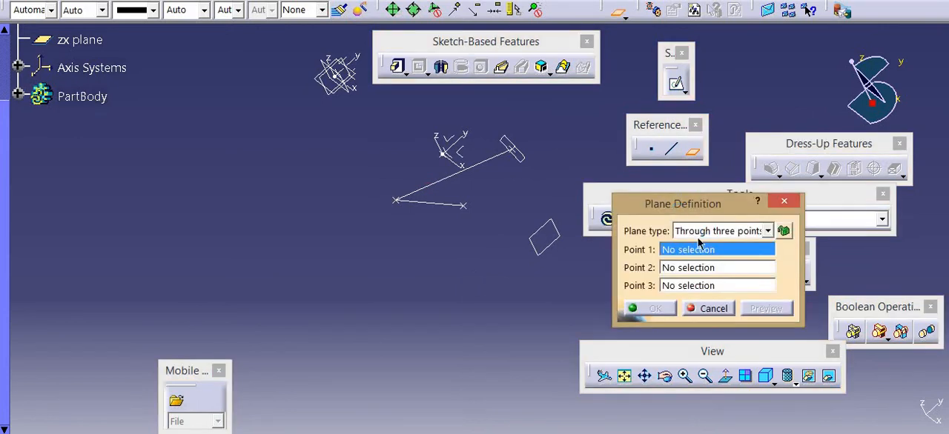
click(698, 234)
click(701, 302)
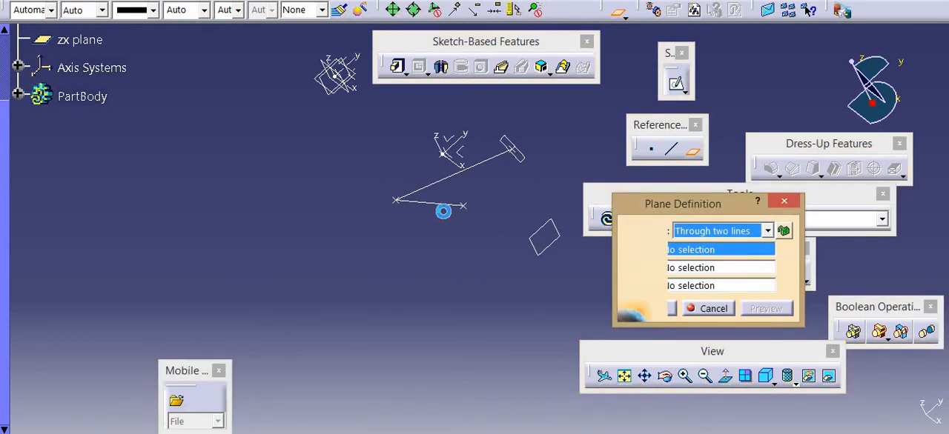
click(439, 202)
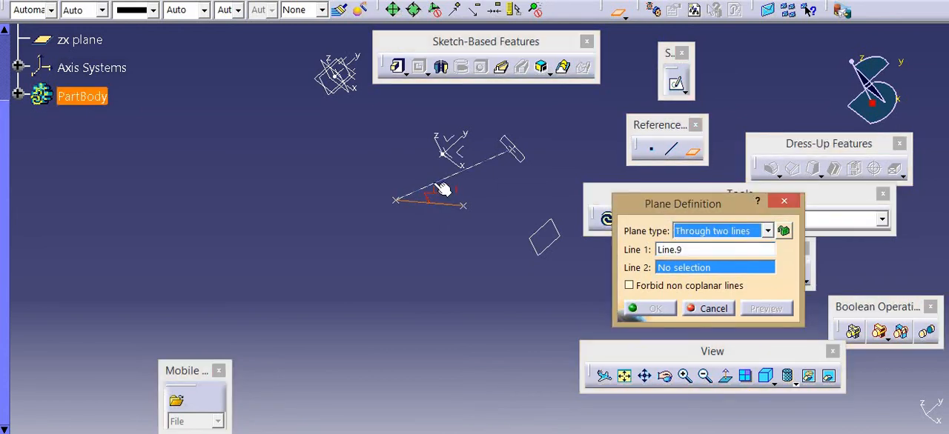
click(439, 183)
mouse_move(449, 196)
middle_down()
mouse_move(553, 142)
mouse_move(371, 254)
mouse_move(440, 165)
mouse_move(491, 146)
mouse_move(624, 160)
middle_up()
click(667, 315)
Try to create a Through point and line plane using the short lower line and its own end point
click(691, 152)
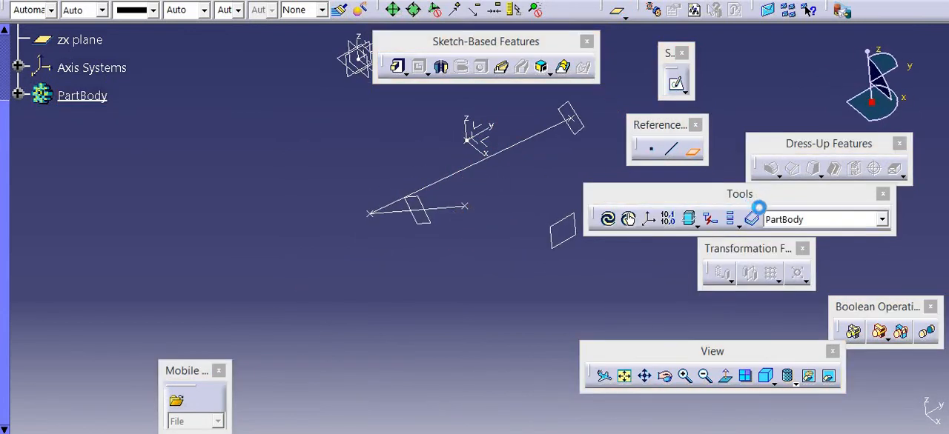
click(730, 232)
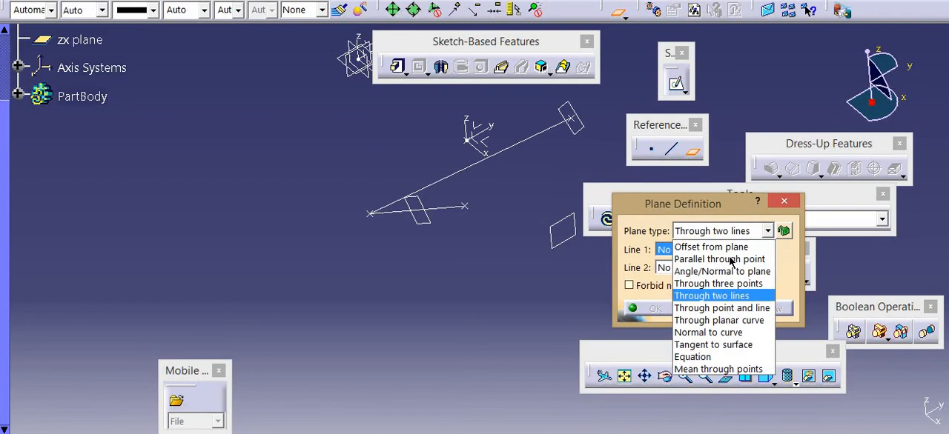
click(748, 308)
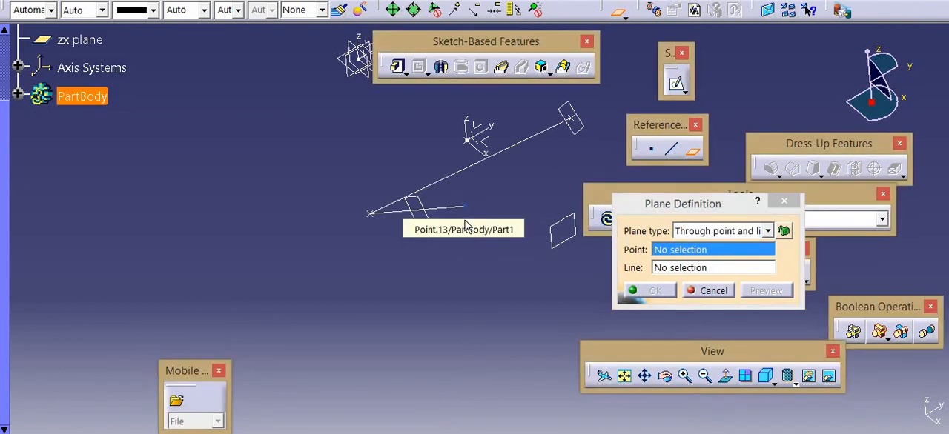
click(466, 207)
click(451, 210)
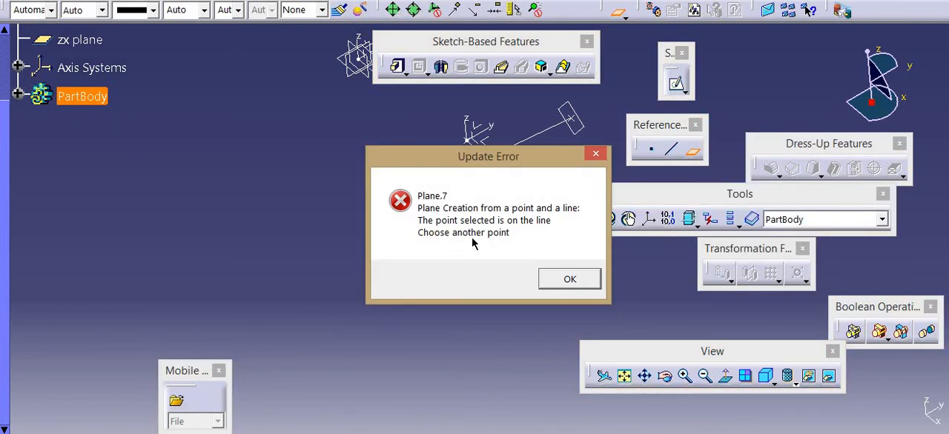
click(550, 280)
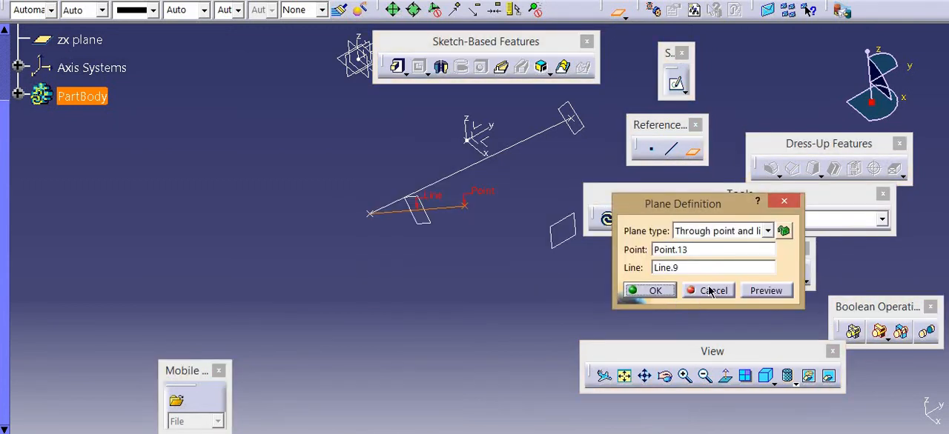
click(704, 289)
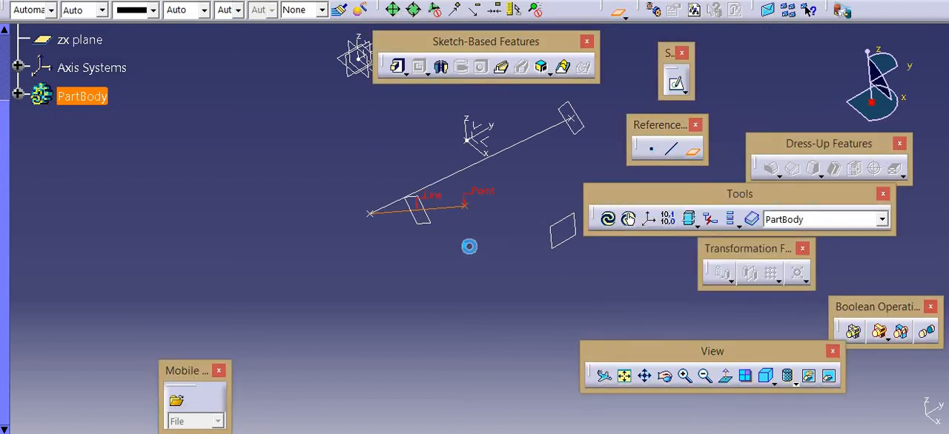
Delete the plane built through the two lines and the long line running to the upper point
click(434, 224)
key(Delete)
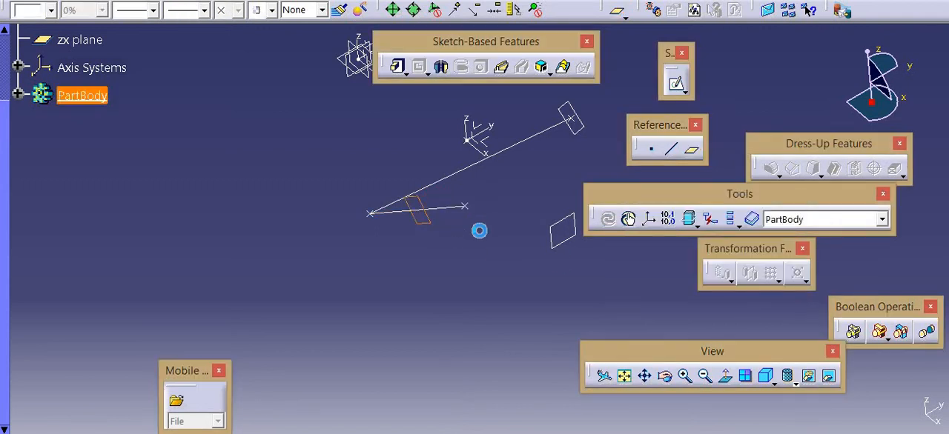
click(684, 249)
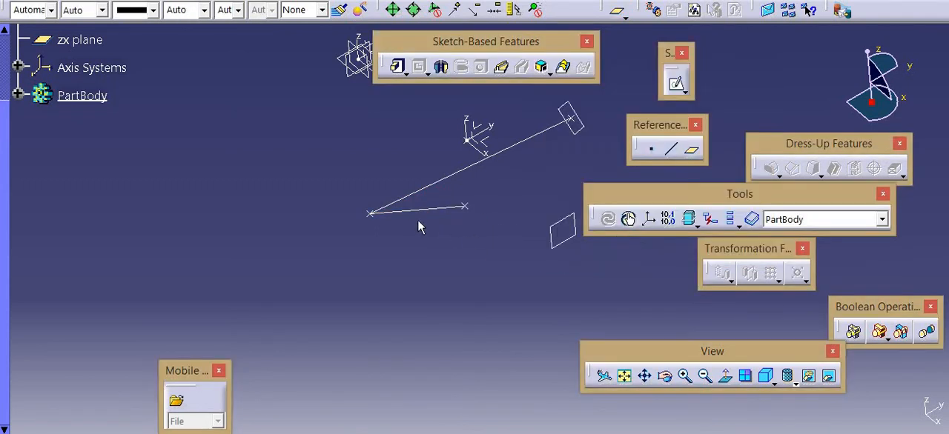
click(411, 198)
key(Delete)
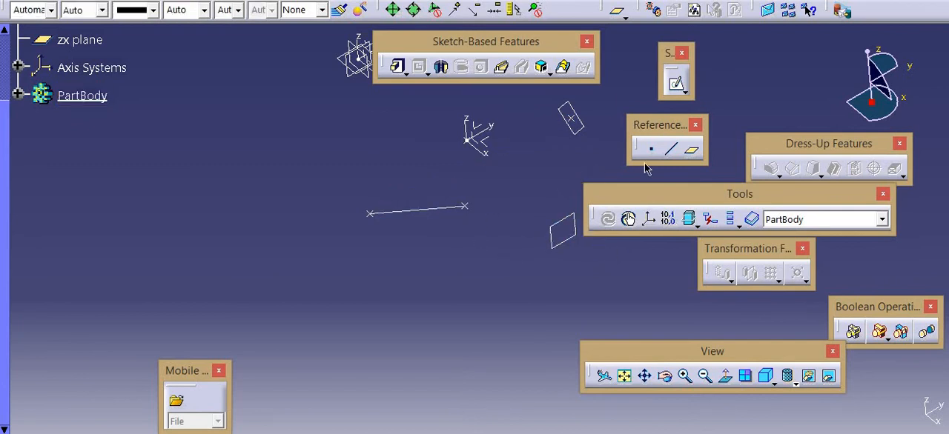
Try the Through point and line plane type again with the remaining line and its start point
click(689, 152)
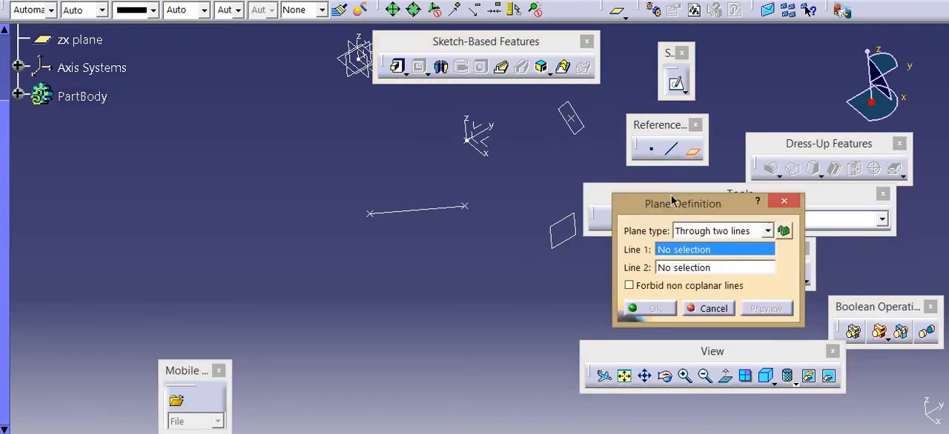
click(747, 236)
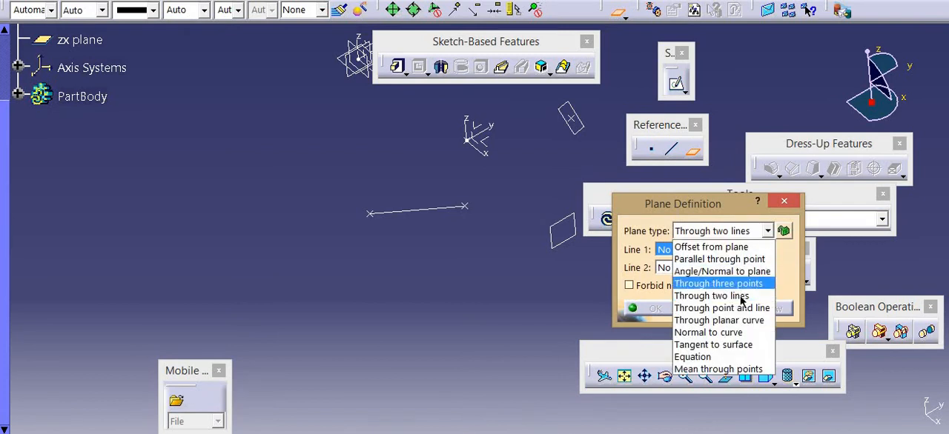
click(722, 308)
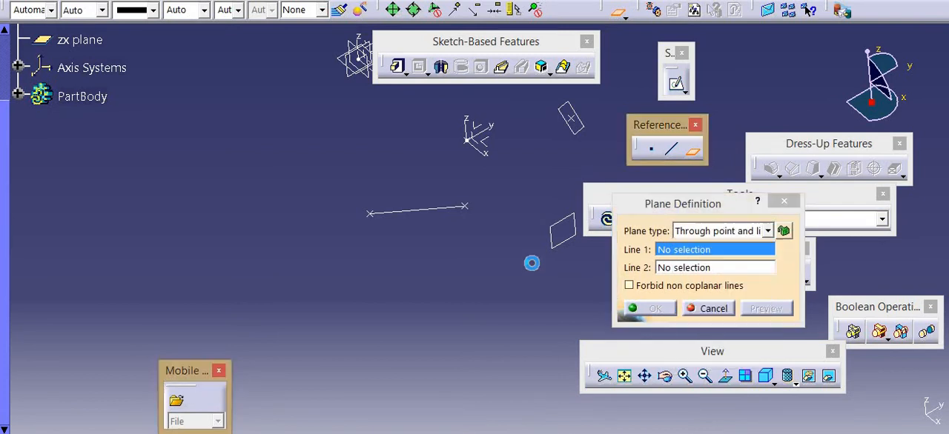
click(464, 205)
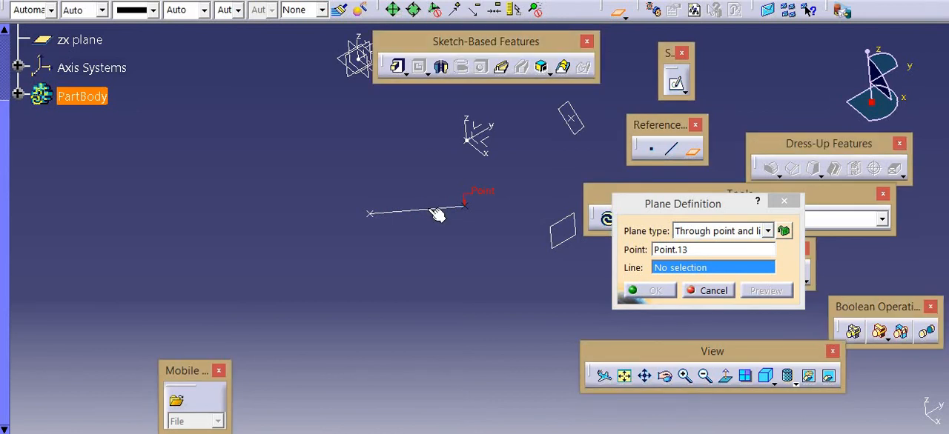
click(430, 209)
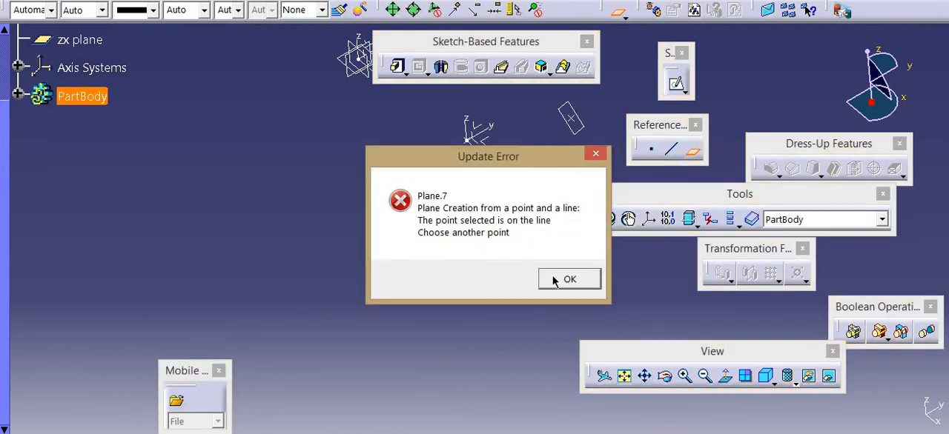
click(557, 280)
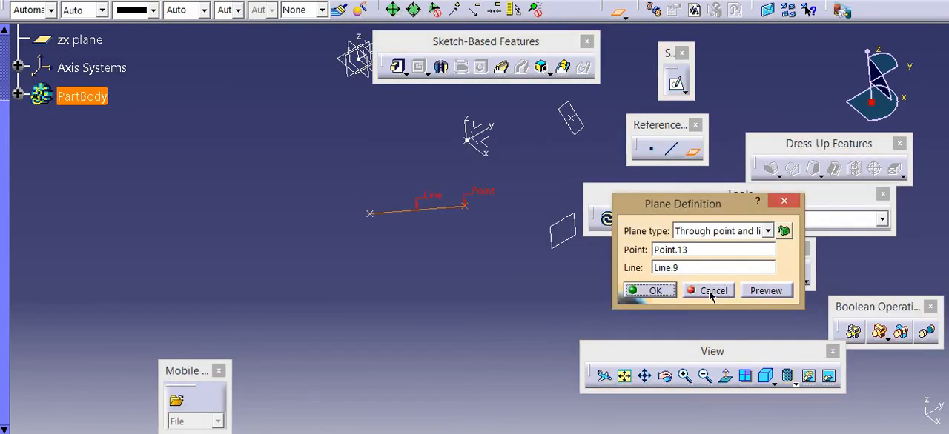
click(710, 292)
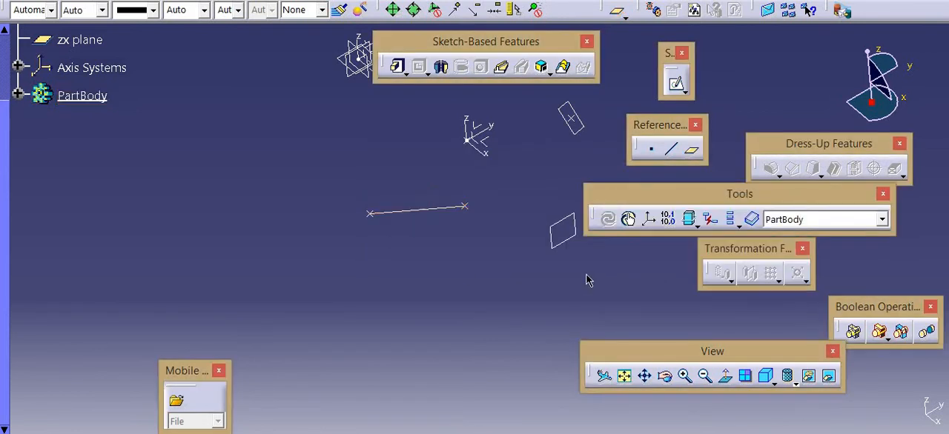
Delete the remaining line's start point together with the three-point plane and the line that depend on it
click(466, 206)
right_click(467, 206)
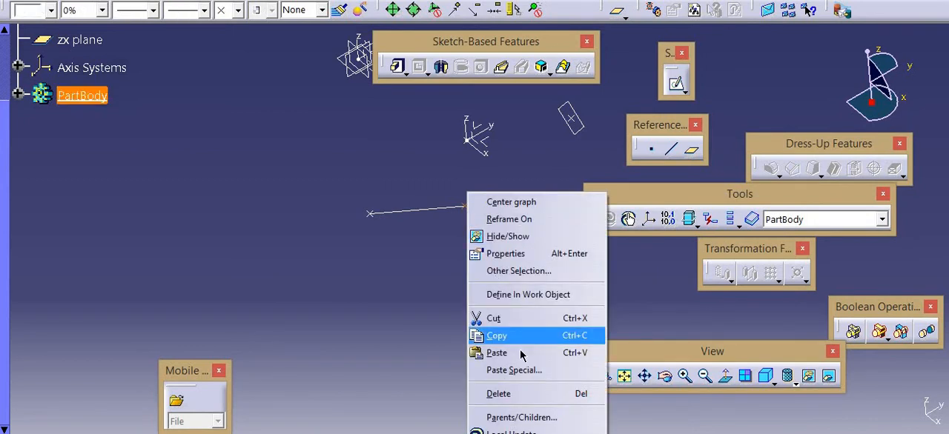
click(512, 393)
click(591, 195)
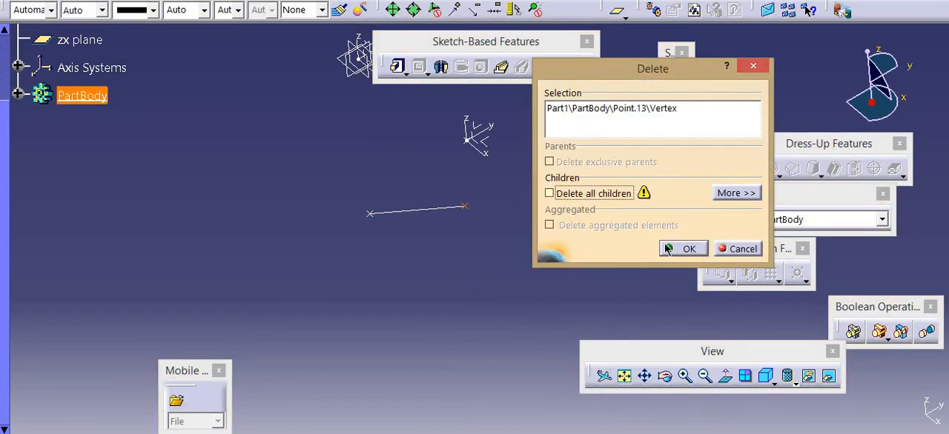
click(682, 248)
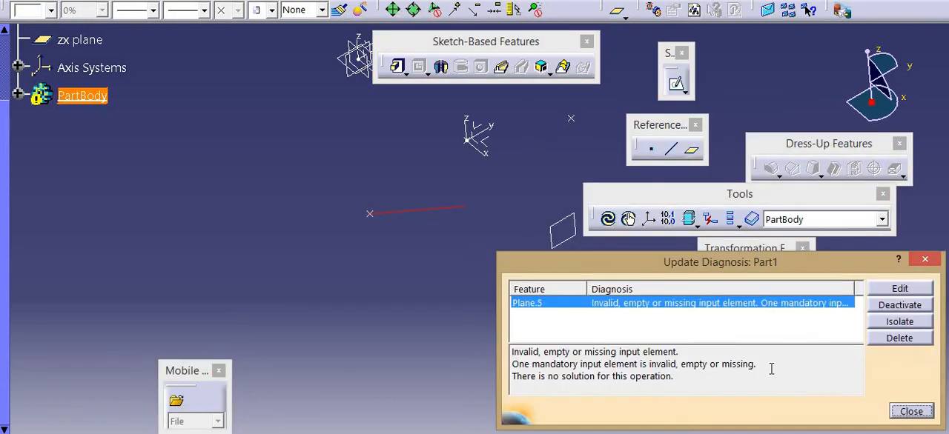
click(888, 341)
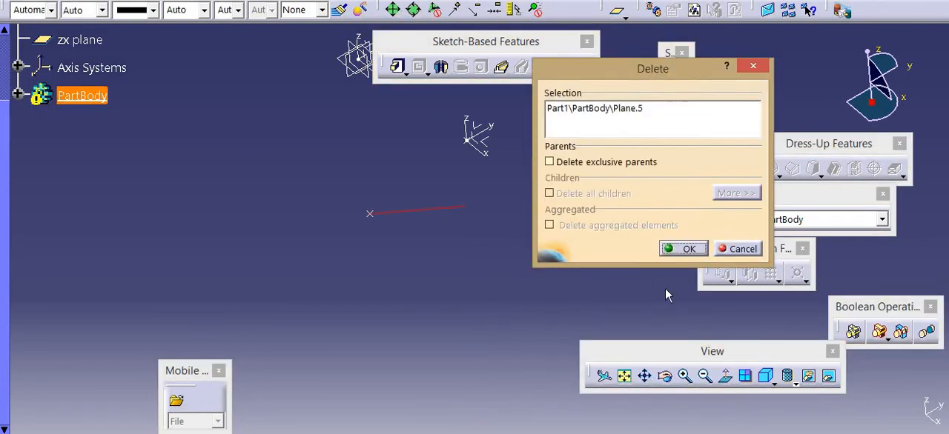
click(676, 251)
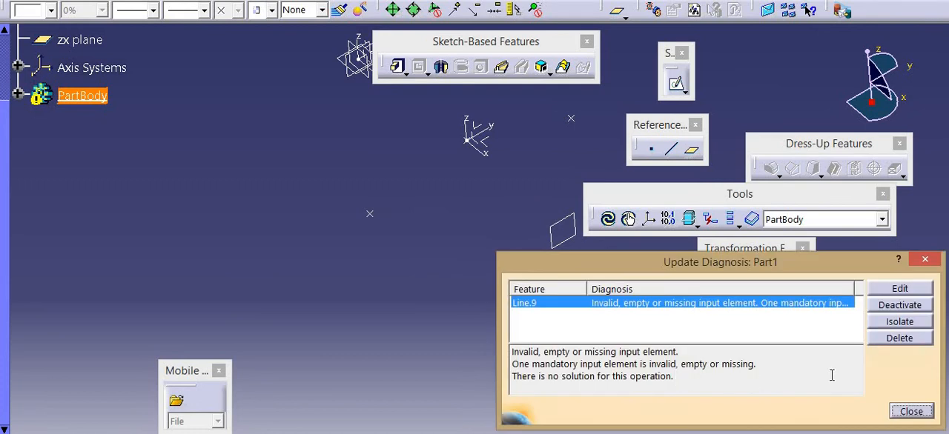
click(885, 339)
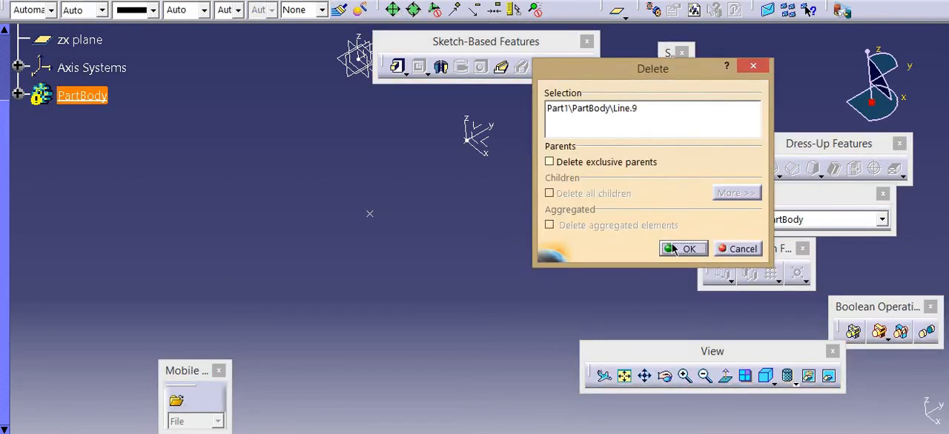
click(673, 246)
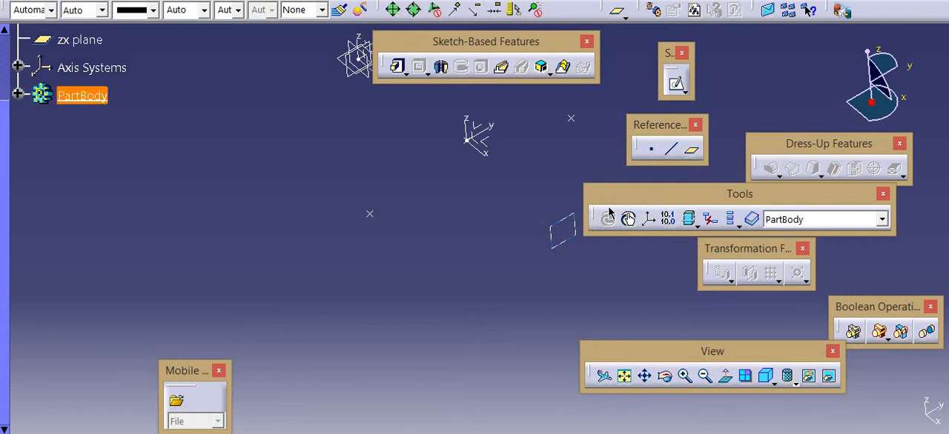
Create an On plane point on the zx plane at about H 88 mm, V -191 mm
click(651, 150)
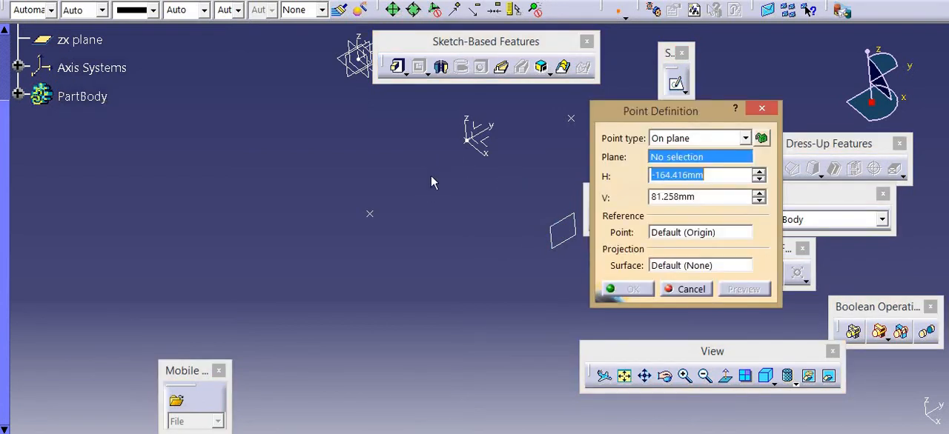
click(371, 130)
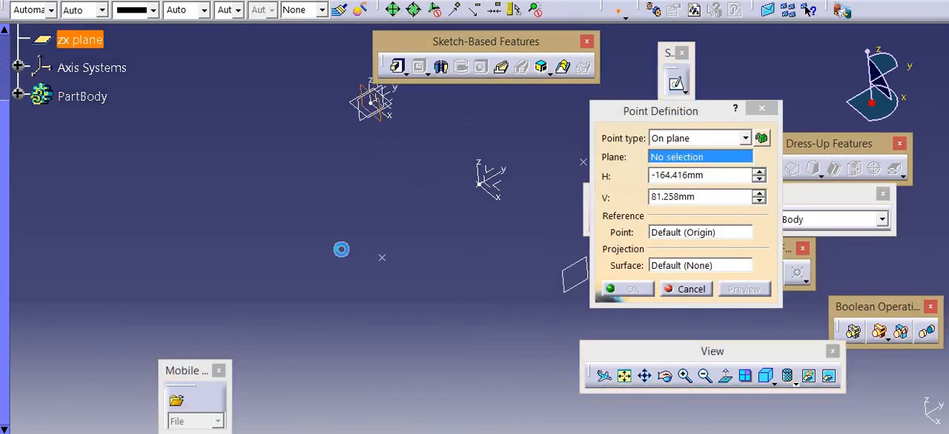
click(278, 306)
key(Return)
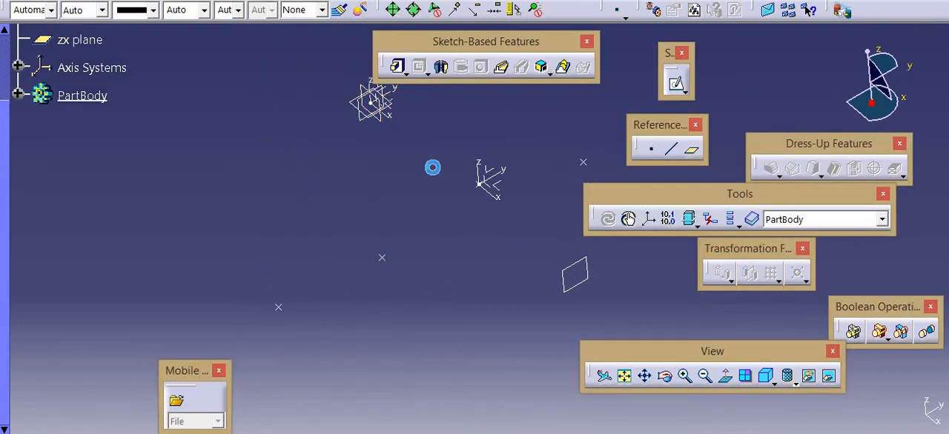
Create a Point-Point line from the new lowest point to the nearest existing point
click(658, 149)
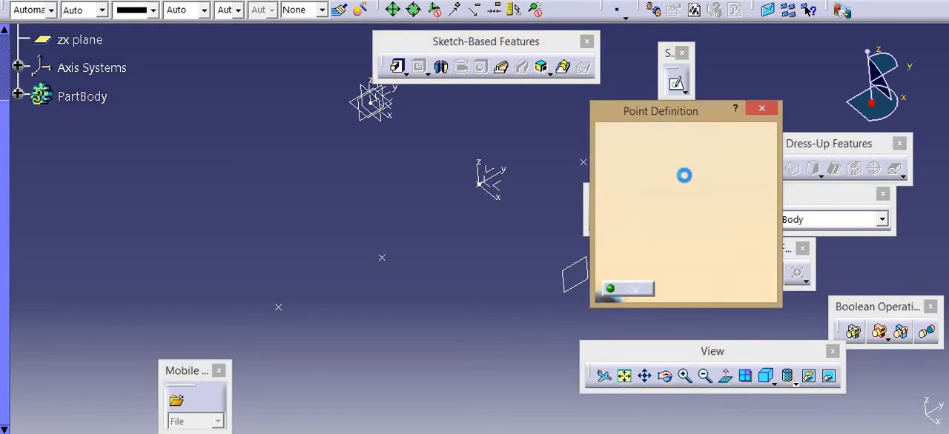
click(761, 109)
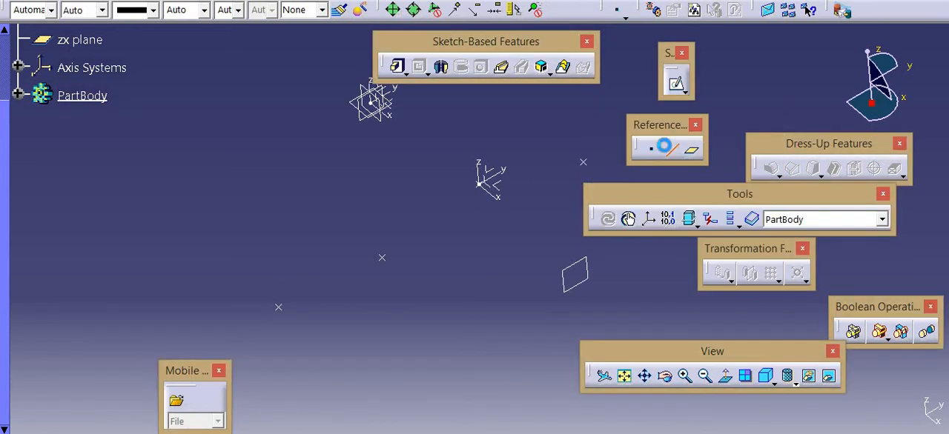
click(667, 148)
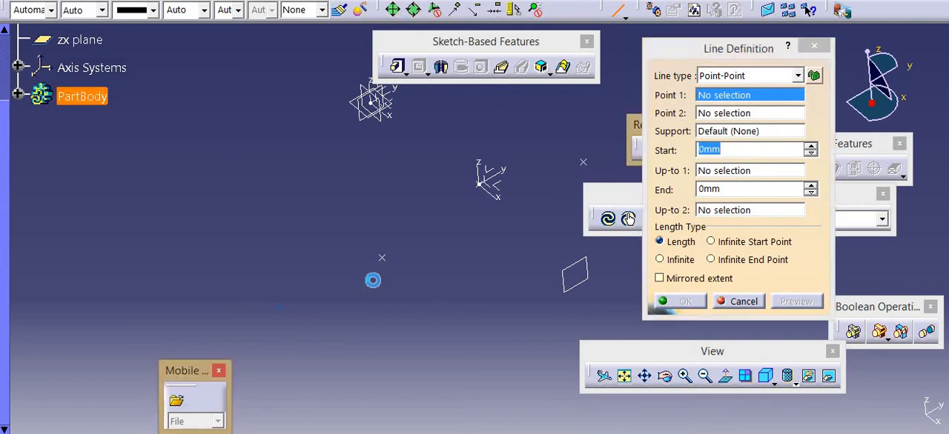
click(383, 260)
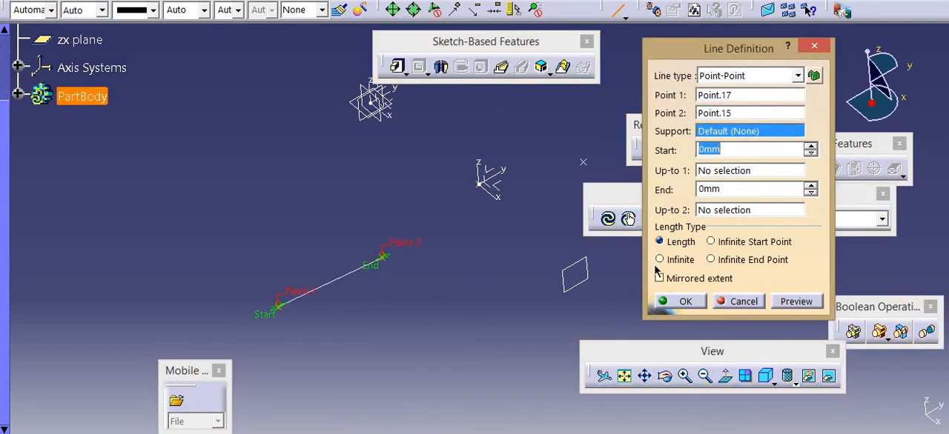
click(702, 307)
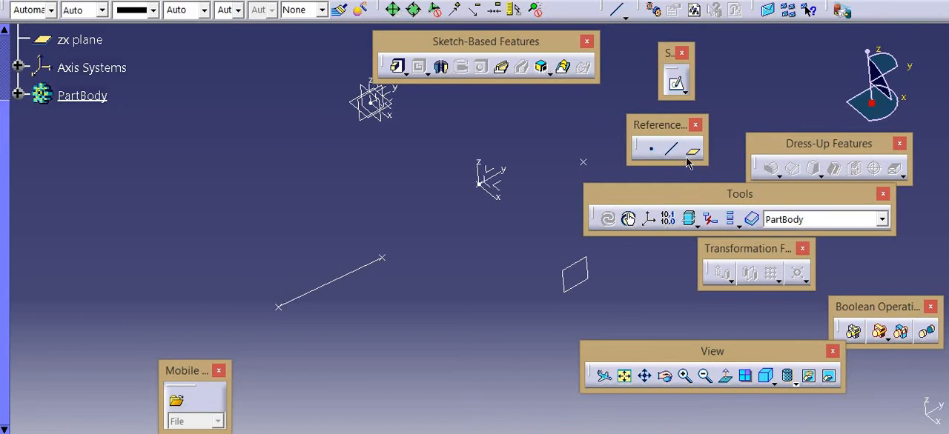
Create a Through point and line plane using the separate upper point and the new line
click(691, 152)
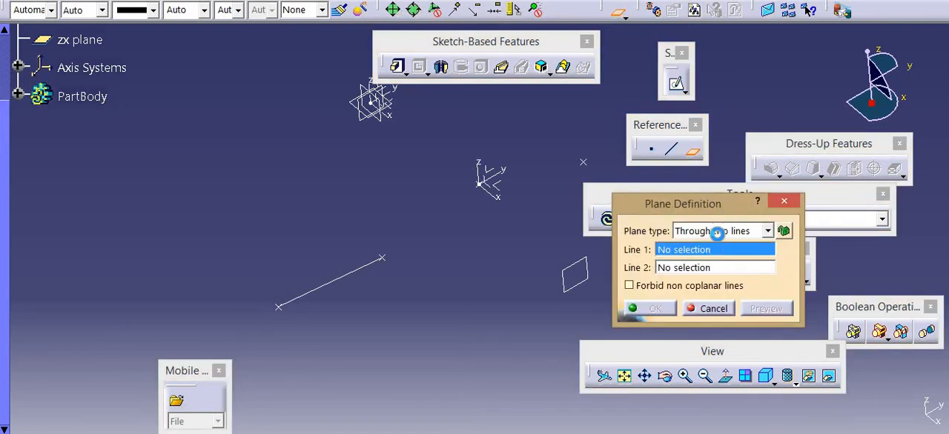
click(716, 232)
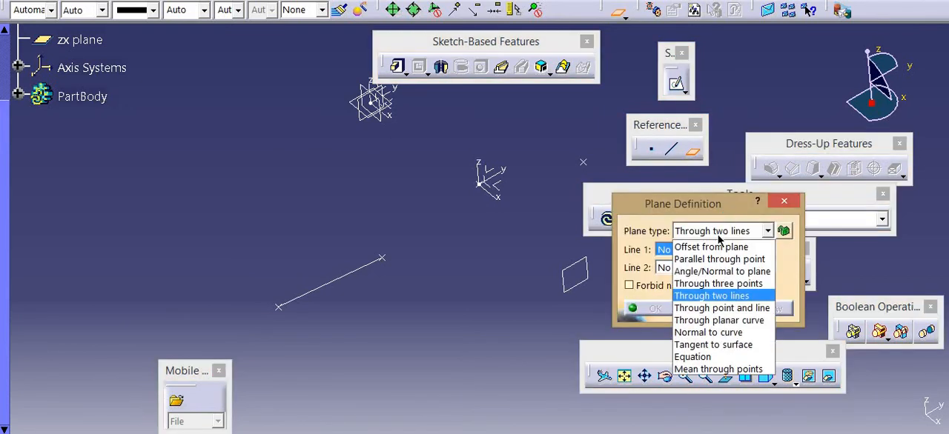
click(719, 308)
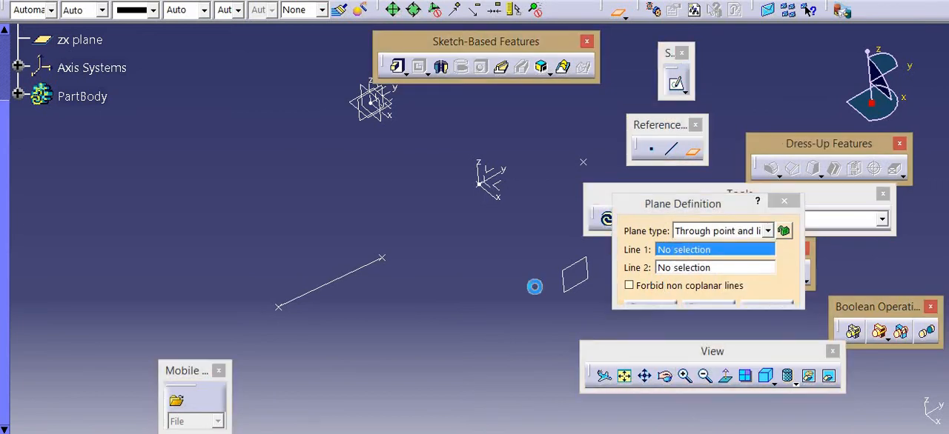
click(583, 163)
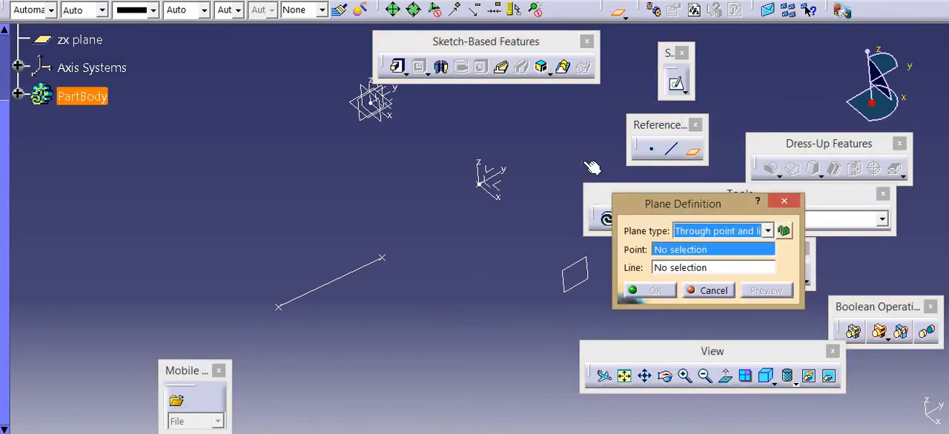
click(358, 269)
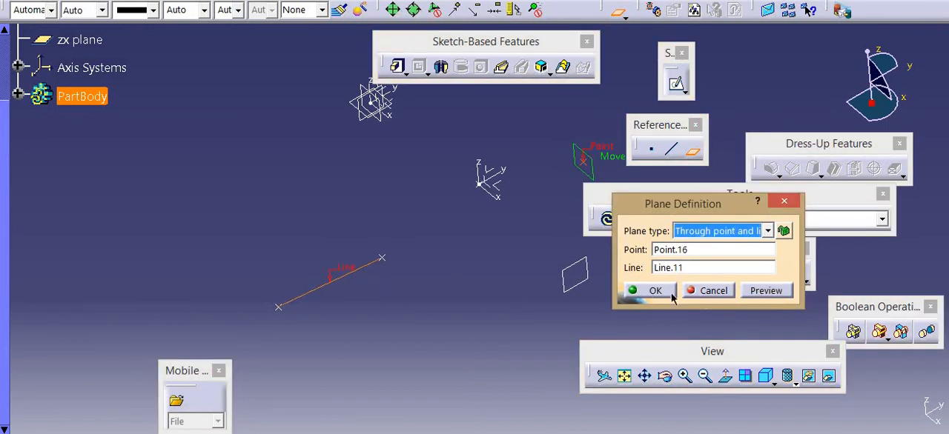
click(647, 291)
middle_drag(399, 277, 318, 325)
click(692, 149)
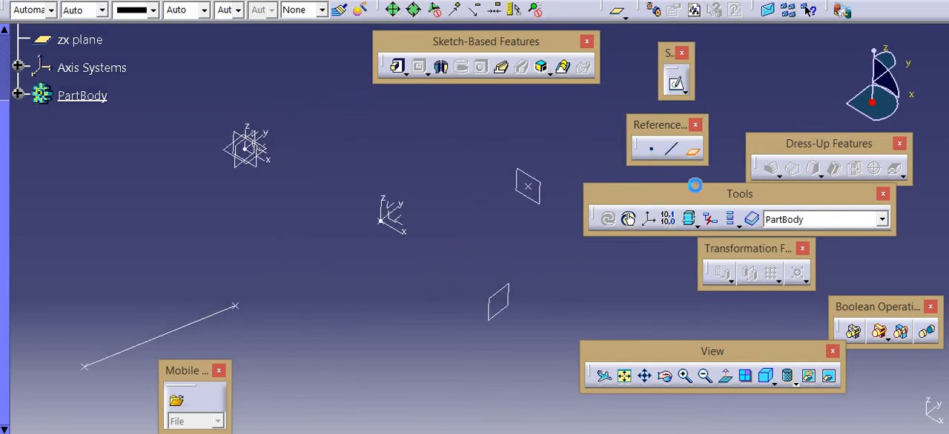
click(744, 232)
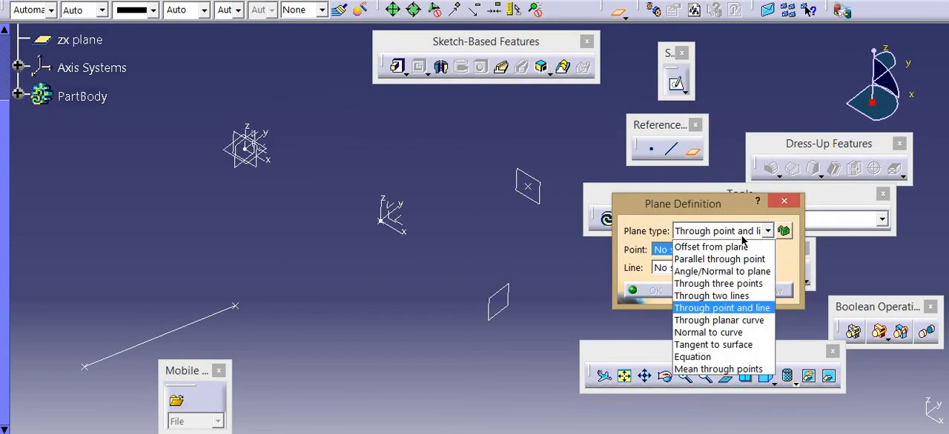
click(718, 321)
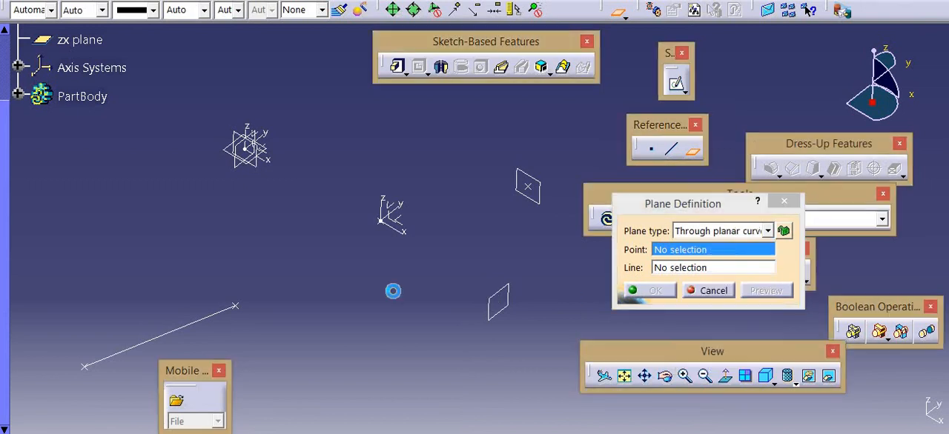
click(216, 317)
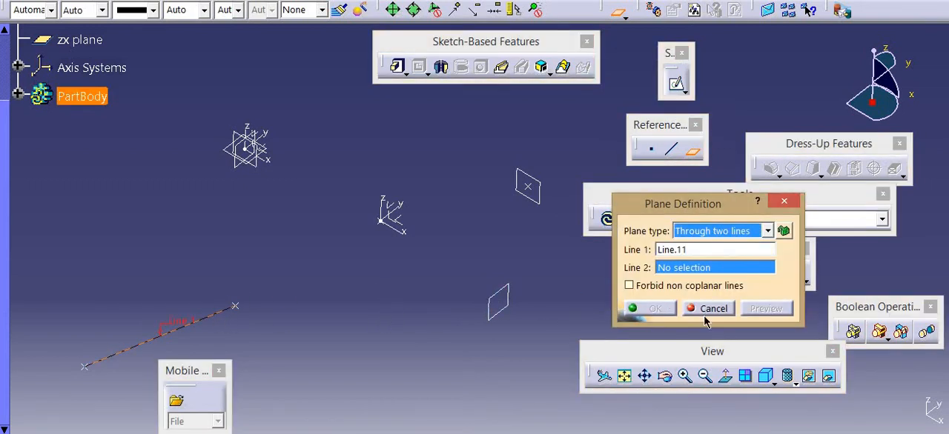
click(705, 313)
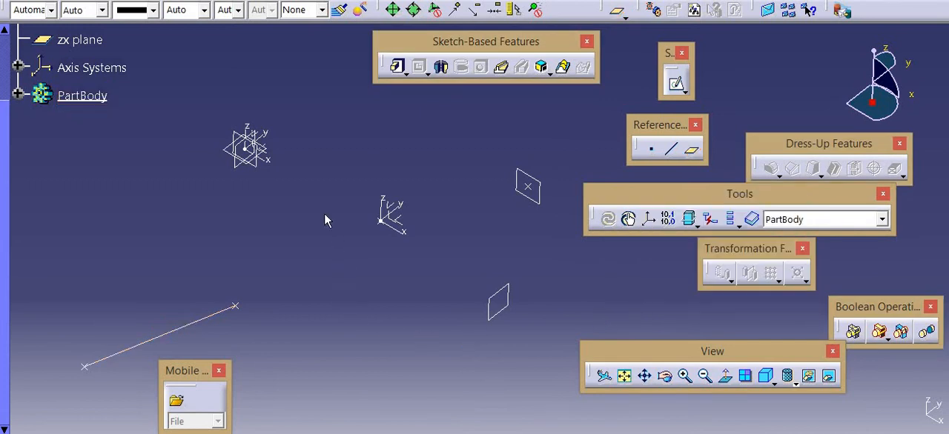
Sketch a wavy open spline on the yz plane and exit the sketch
click(245, 172)
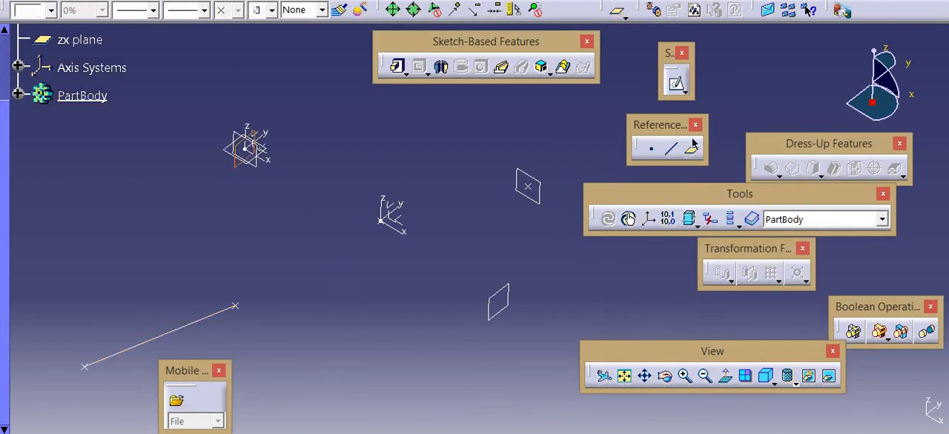
click(675, 84)
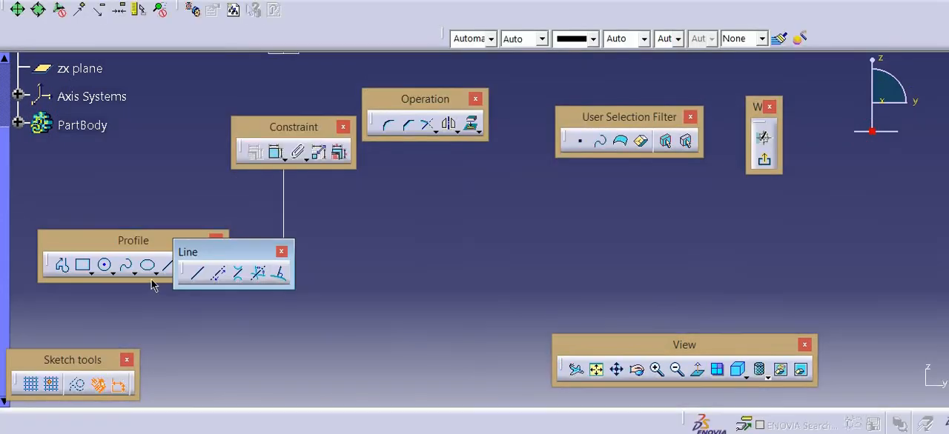
click(282, 253)
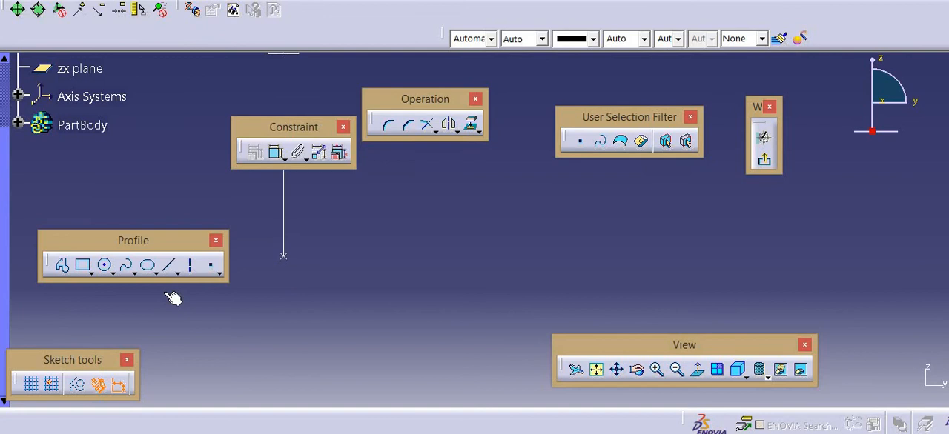
click(126, 265)
click(348, 283)
click(499, 200)
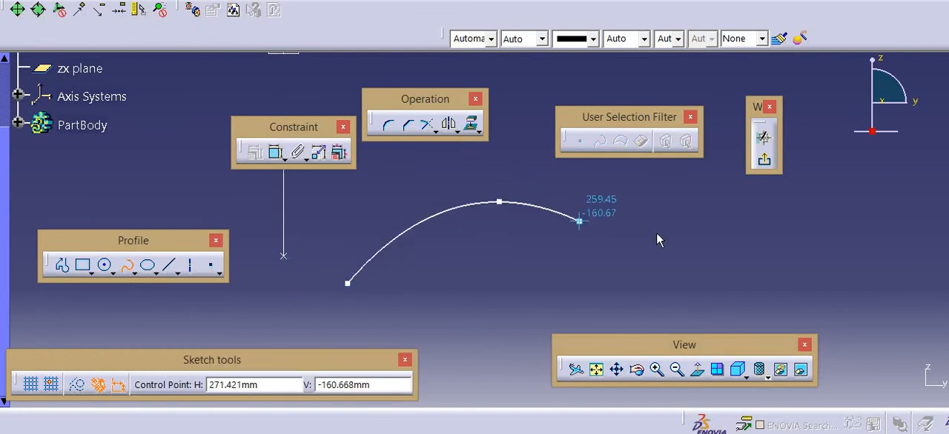
click(620, 225)
click(782, 236)
double_click(716, 168)
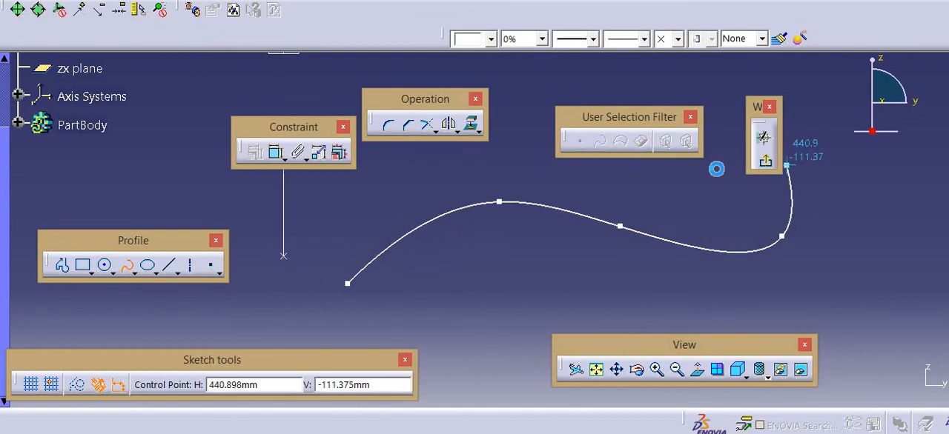
click(764, 159)
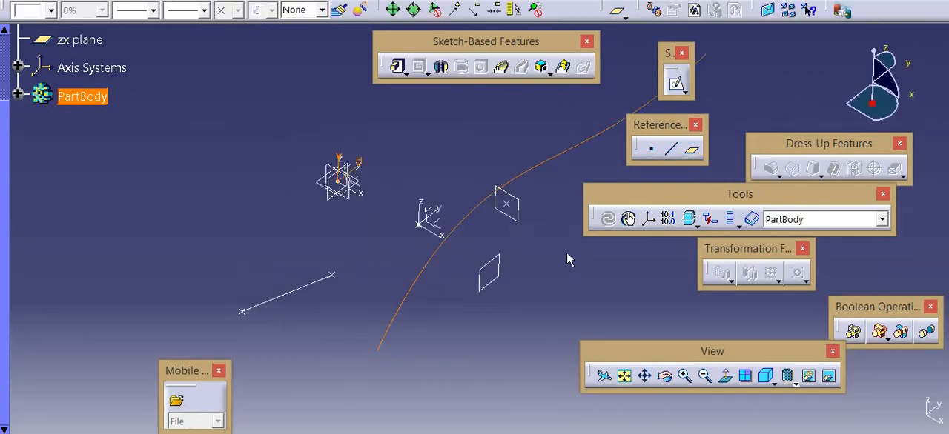
click(531, 347)
Create a Through planar curve plane using the spline sketch
click(686, 153)
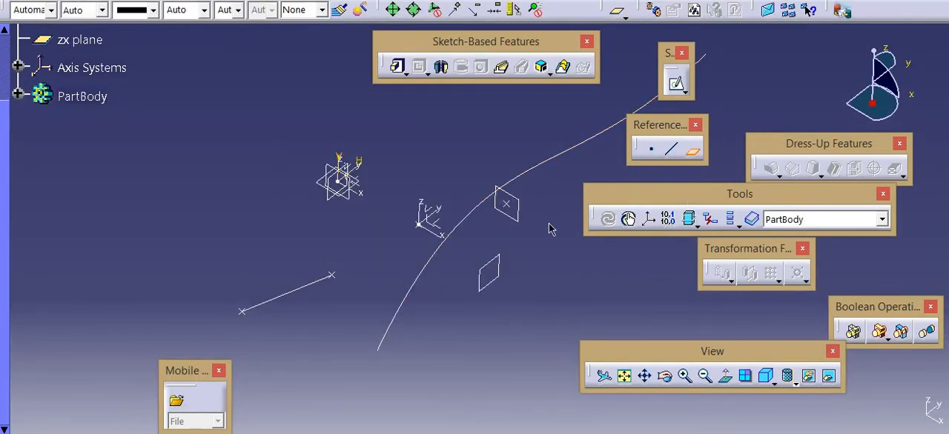
click(712, 231)
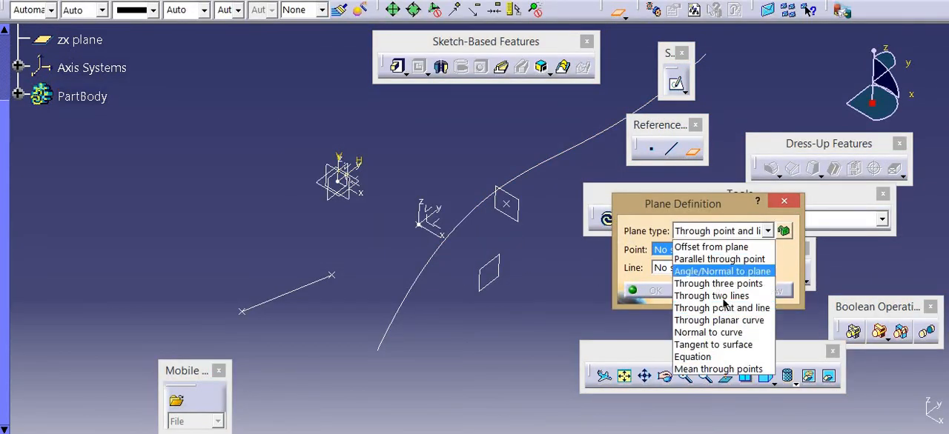
click(730, 321)
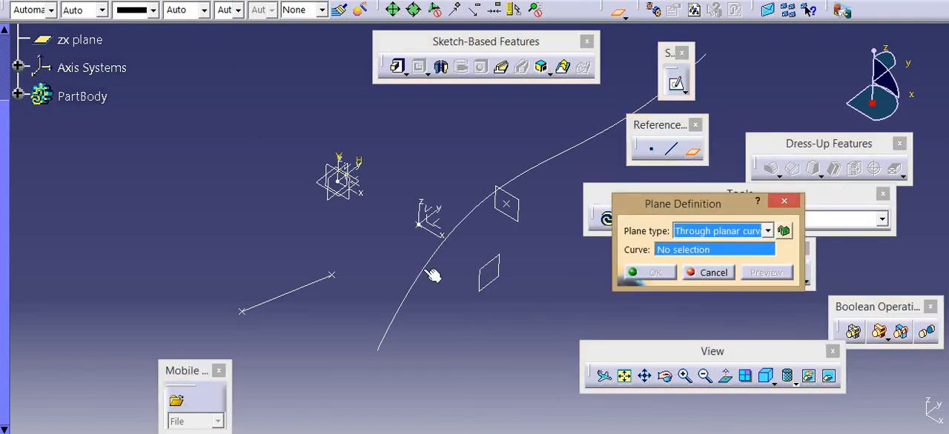
click(433, 273)
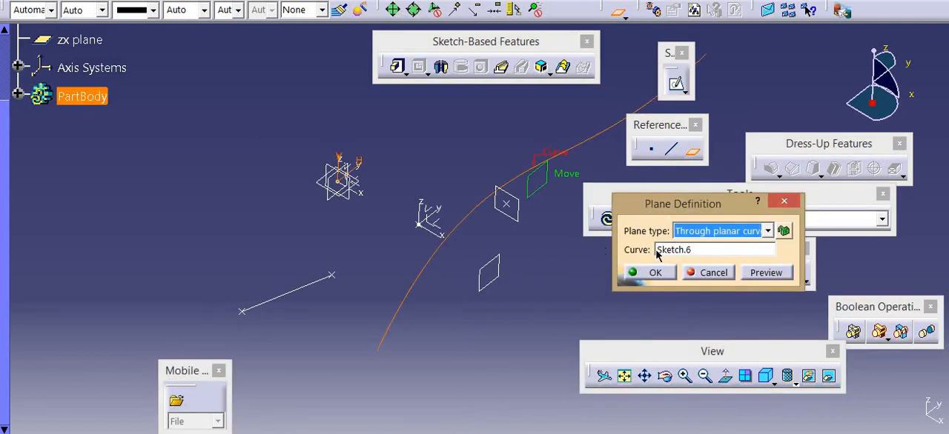
click(655, 272)
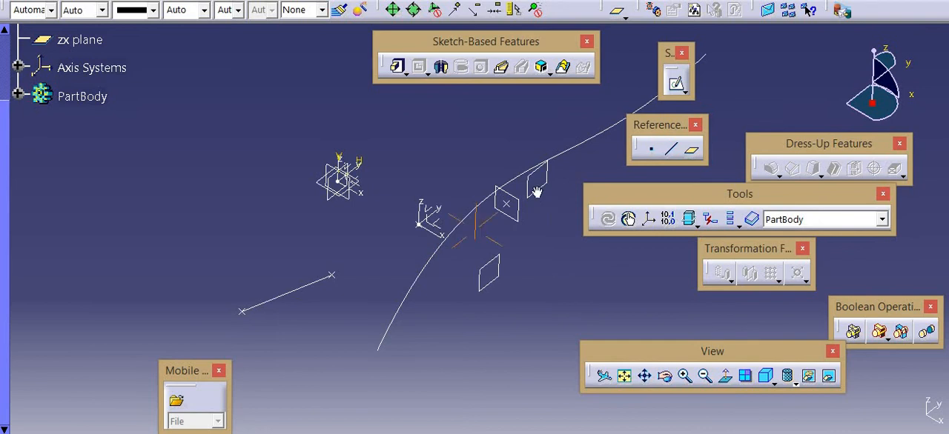
Create a Normal to curve plane on the spline, located at its lower end point
middle_drag(534, 197, 539, 129)
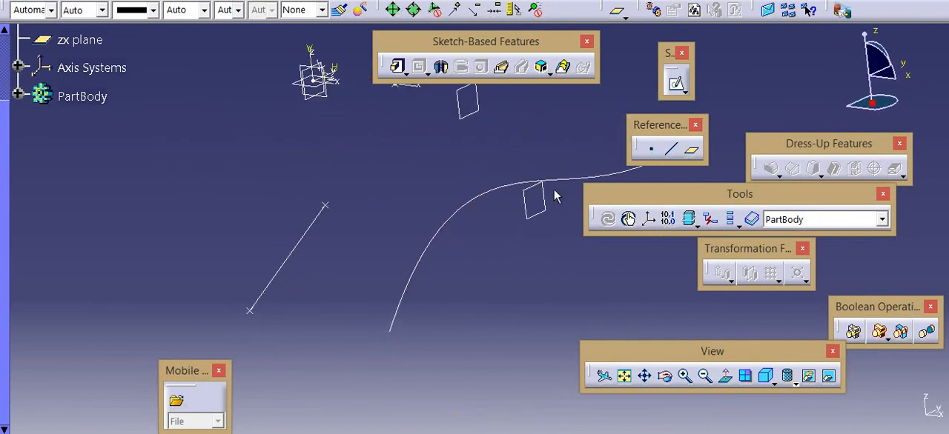
click(691, 150)
click(748, 230)
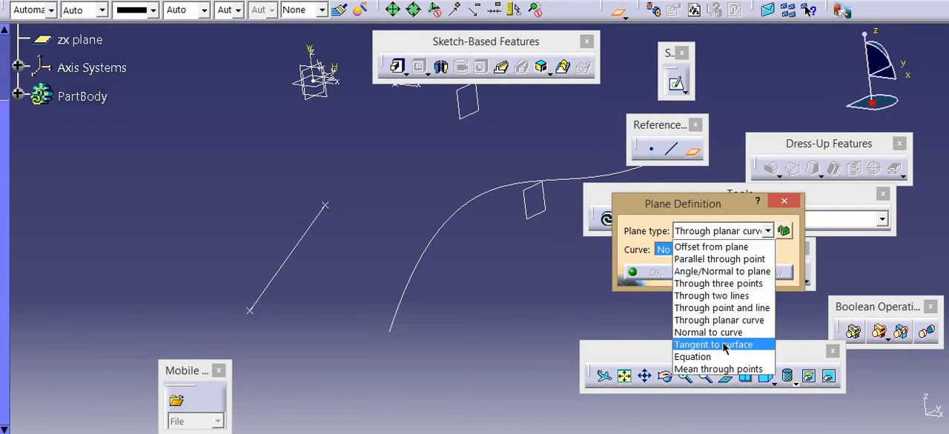
click(730, 336)
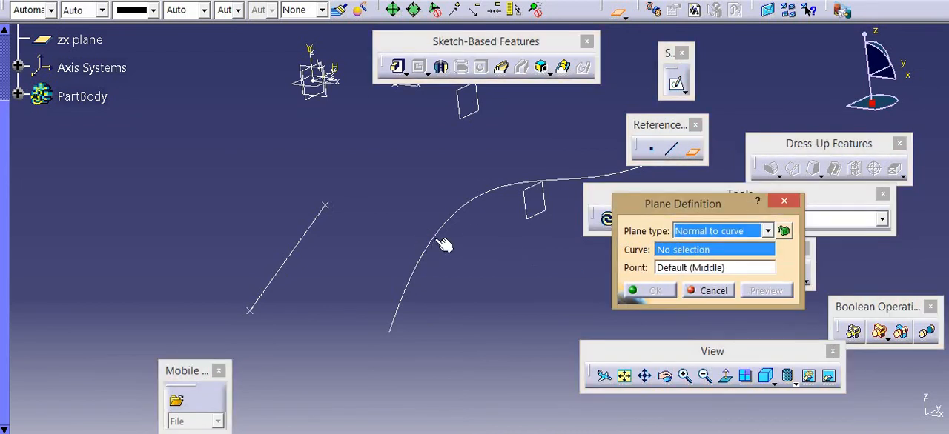
click(435, 245)
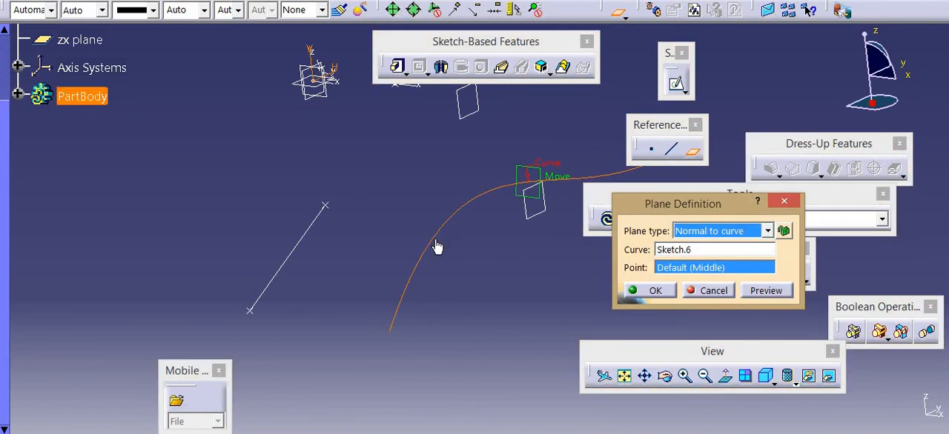
click(390, 336)
click(645, 291)
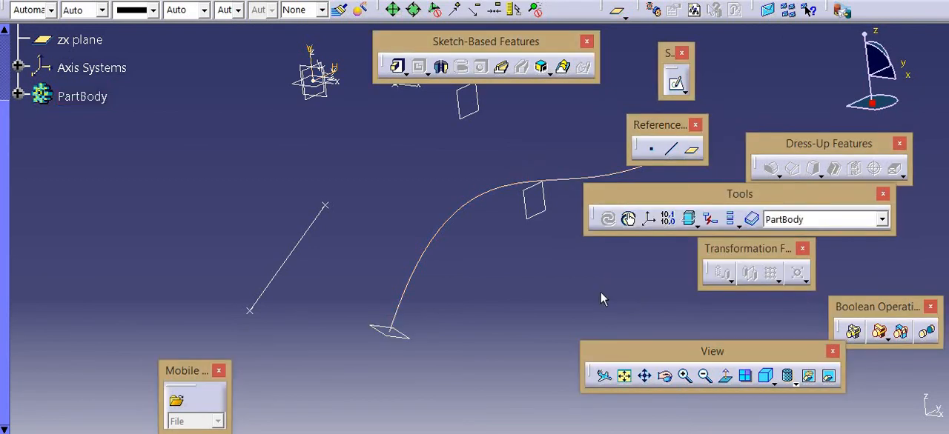
click(690, 152)
click(729, 232)
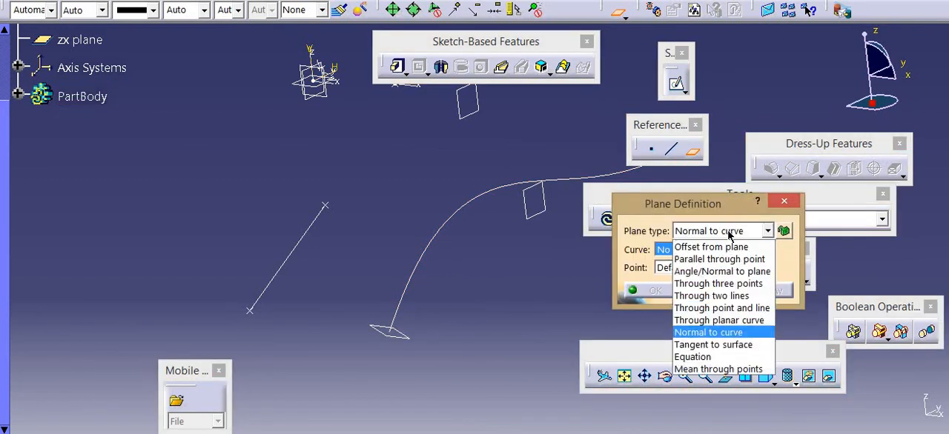
click(723, 345)
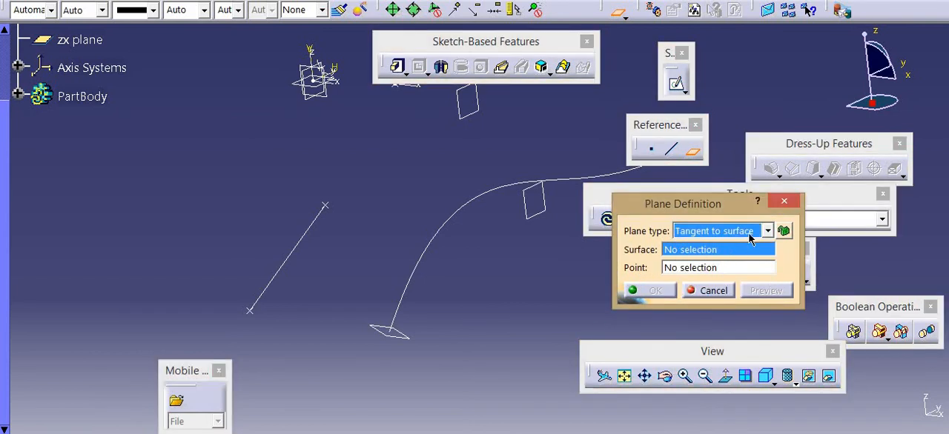
click(780, 205)
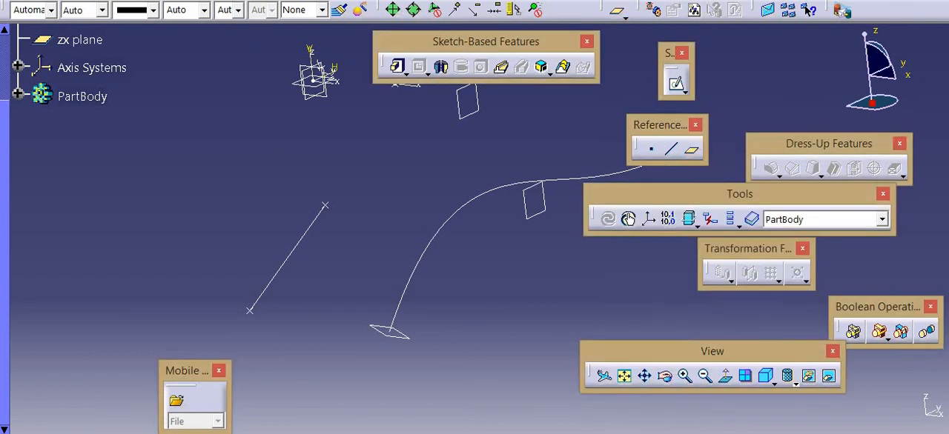
In the Generative Shape Design workbench, extrude the spline into a surface with limits of 78 mm and 113 mm
click(28, 1)
mouse_move(180, 37)
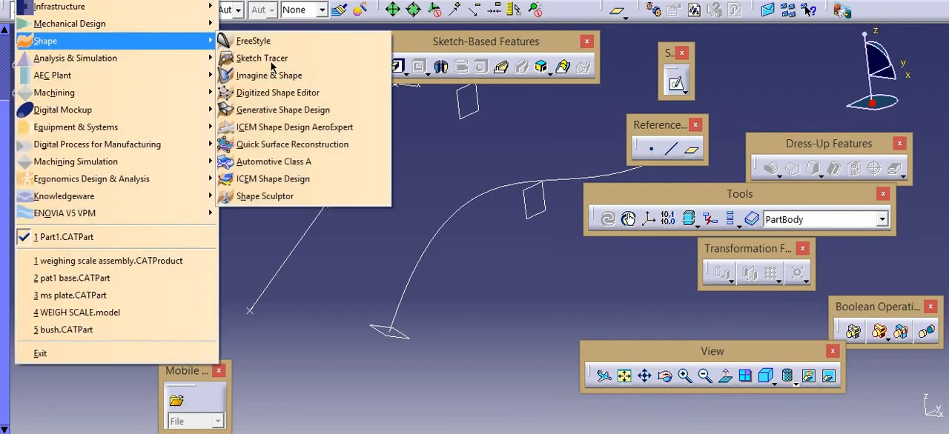
click(295, 114)
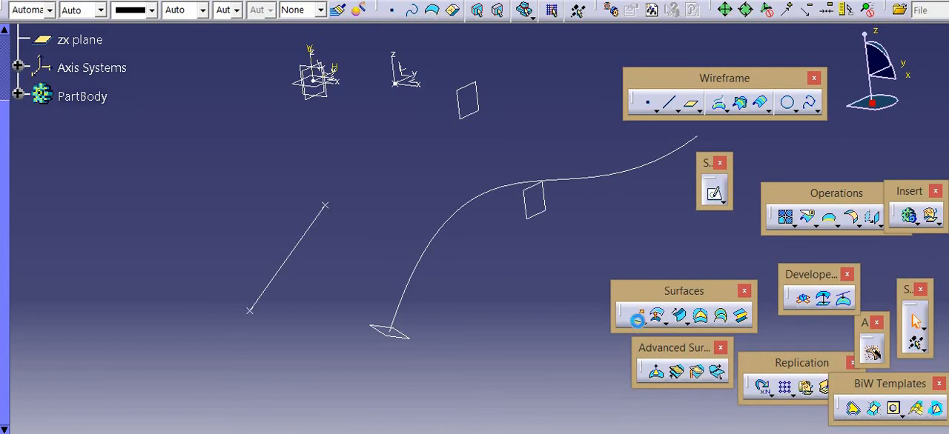
click(464, 215)
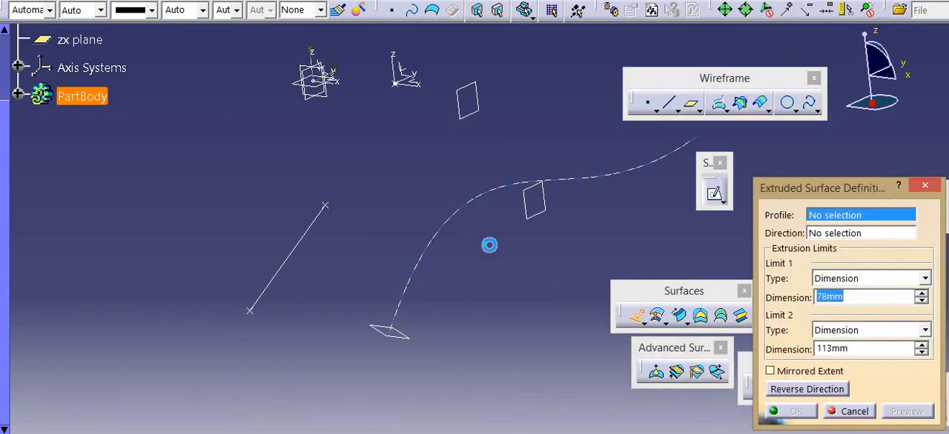
click(673, 341)
click(806, 413)
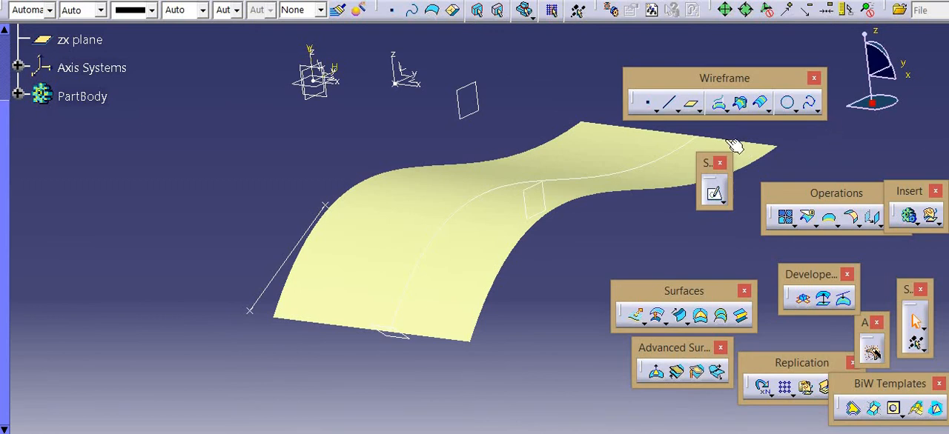
Return to the Part Design workbench and create a Tangent to surface plane on the extruded surface at its lower corner vertex nearest the line
click(26, 3)
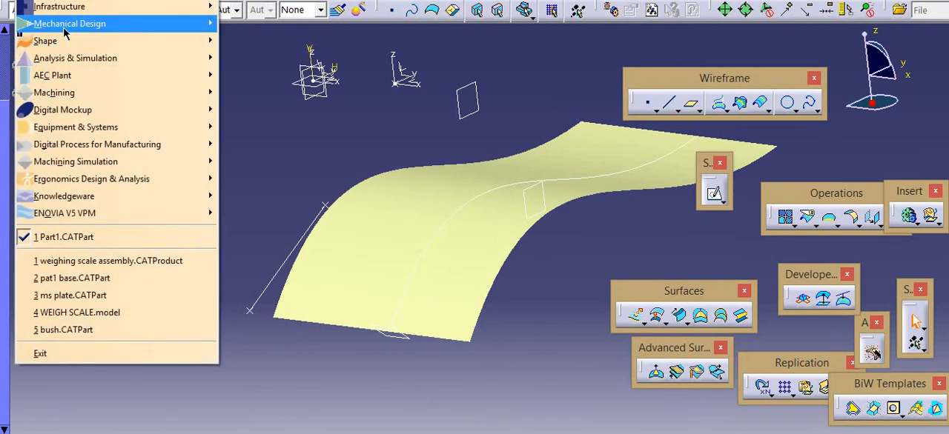
mouse_move(64, 32)
click(256, 23)
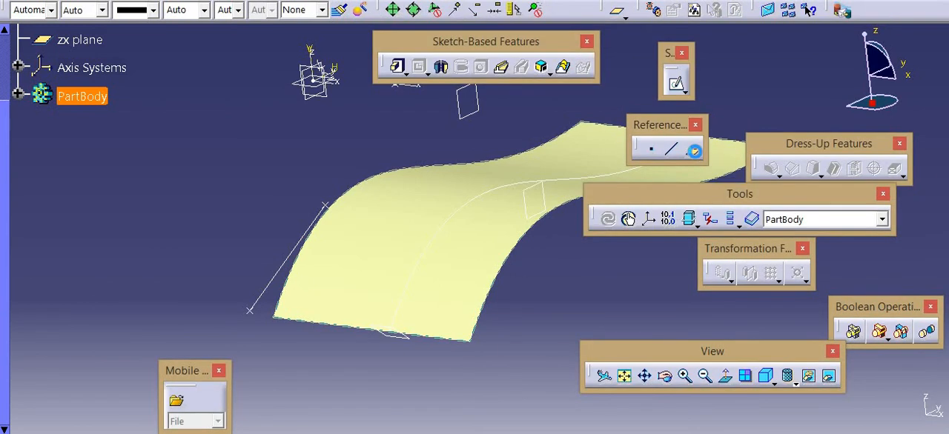
click(693, 151)
click(726, 232)
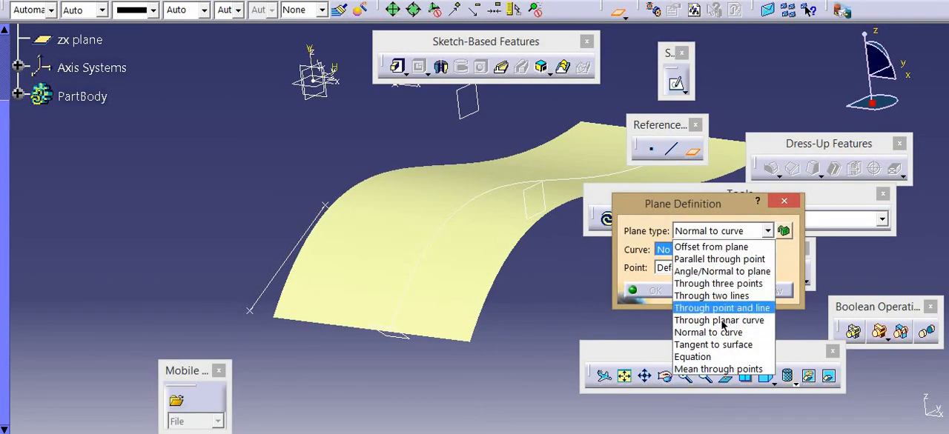
click(704, 350)
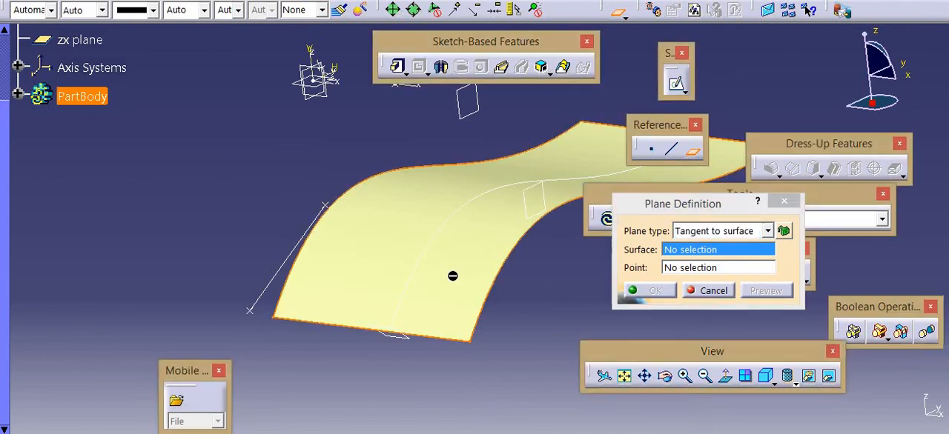
click(448, 276)
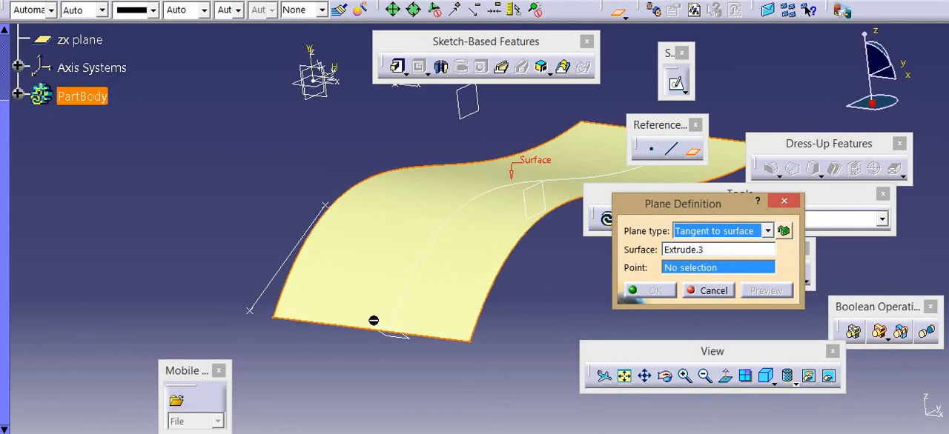
click(276, 319)
click(642, 290)
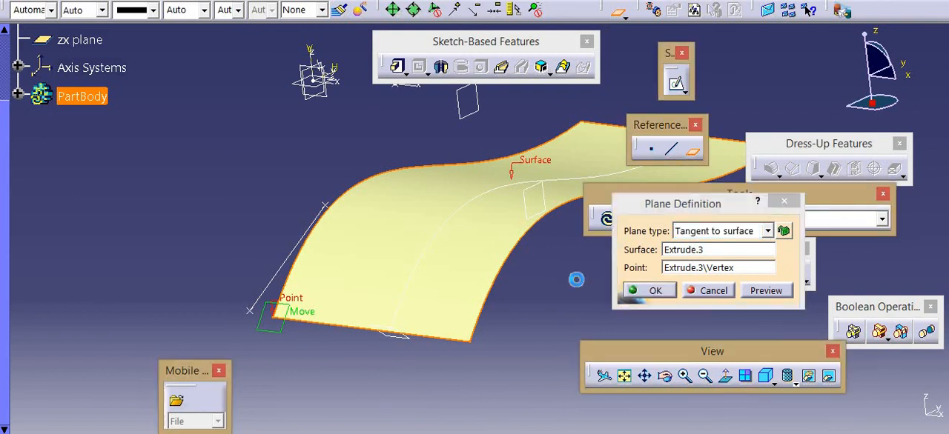
Create an Equation plane through the line's lower end point with A = 25, B = 0 and C = 10
middle_drag(299, 212, 386, 227)
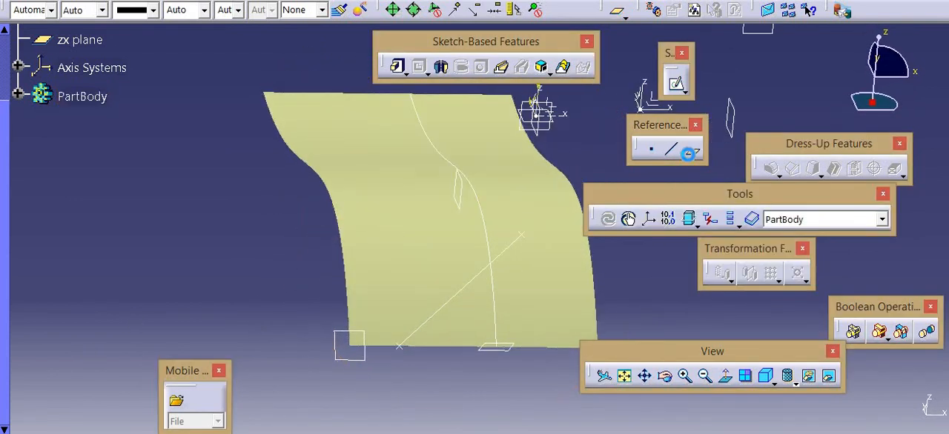
click(692, 151)
click(729, 234)
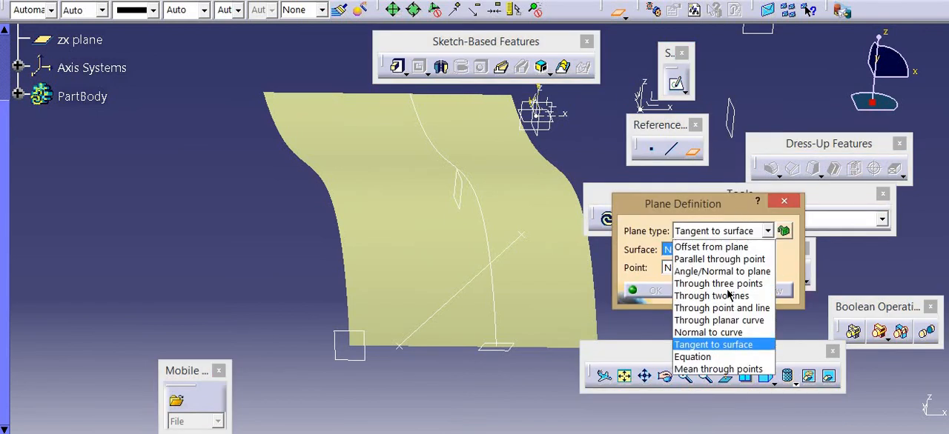
click(720, 358)
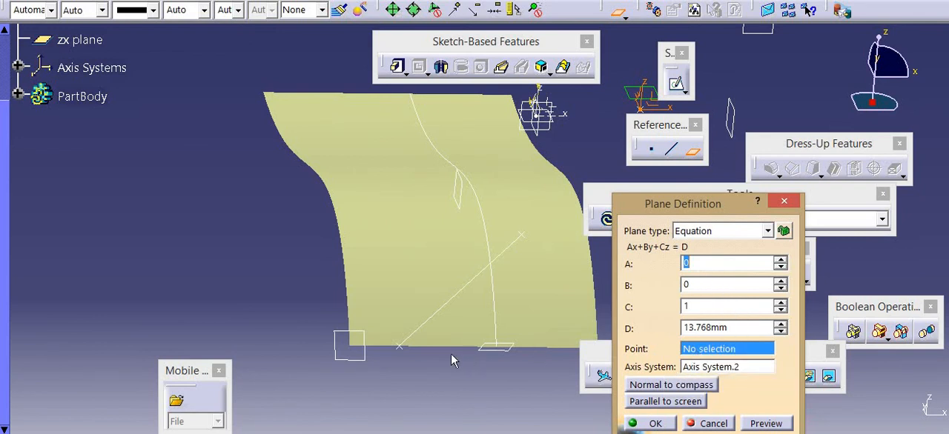
click(399, 344)
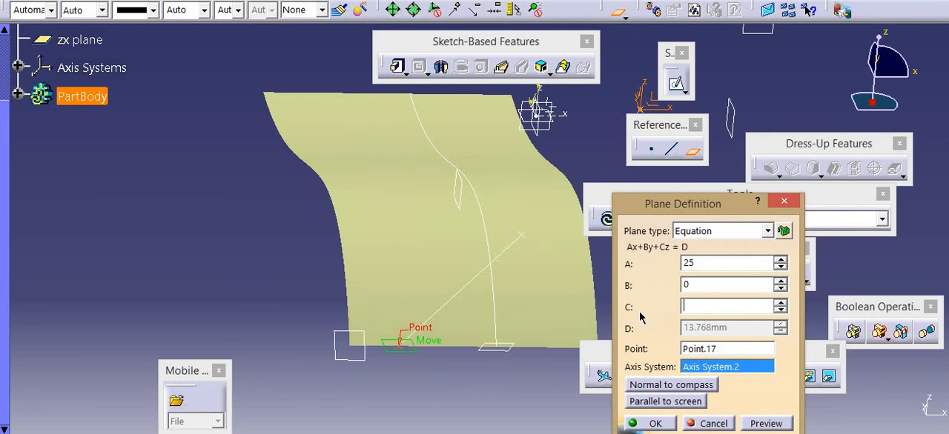
text(10)
click(766, 423)
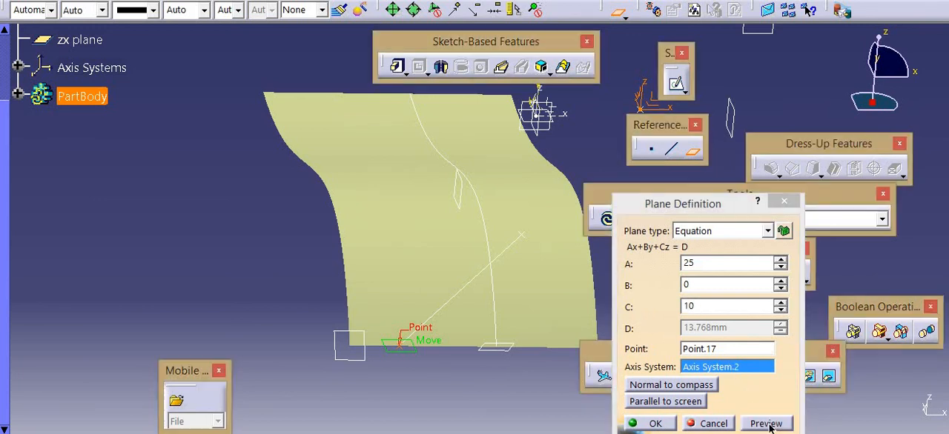
middle_drag(420, 294, 471, 151)
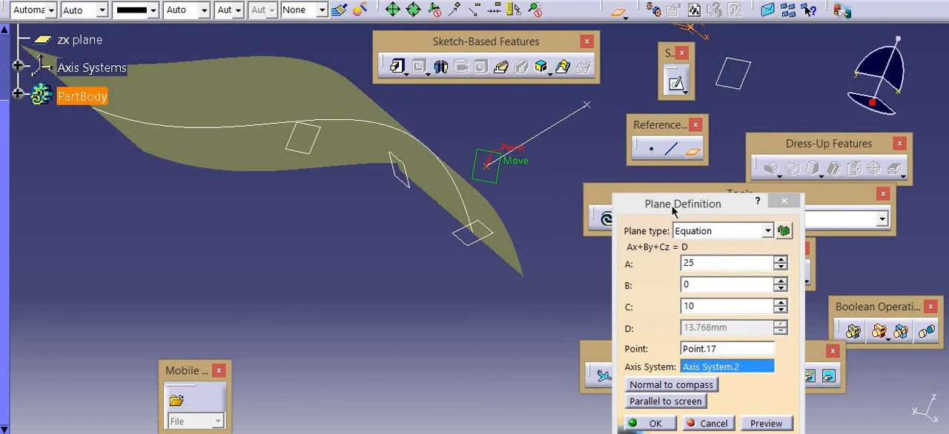
drag(673, 211, 653, 158)
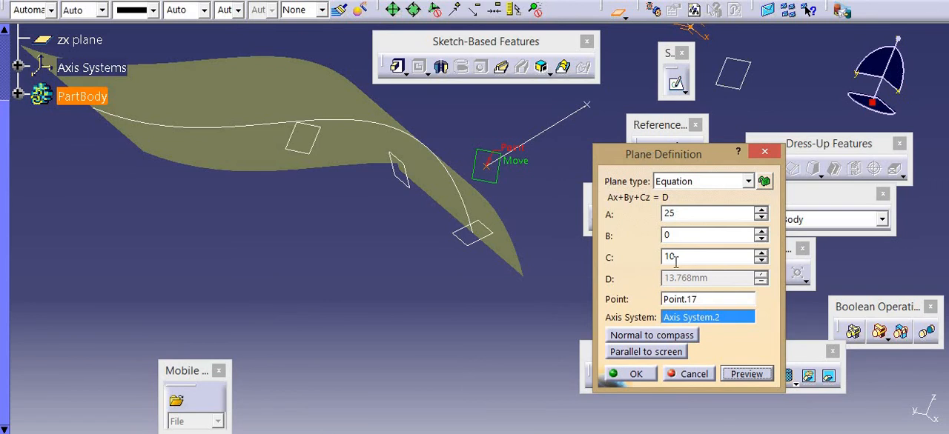
click(621, 374)
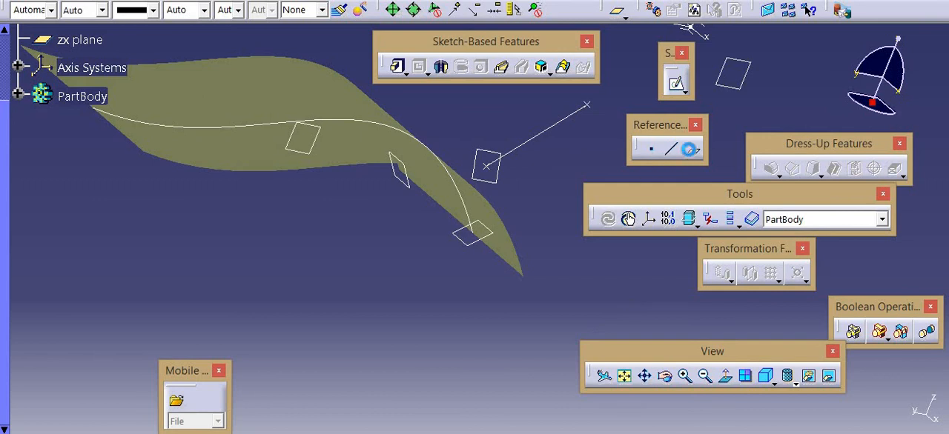
click(690, 153)
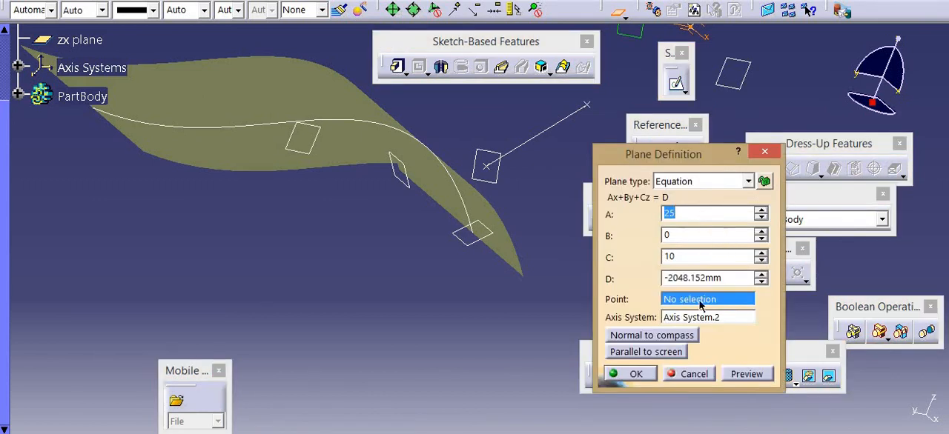
click(689, 181)
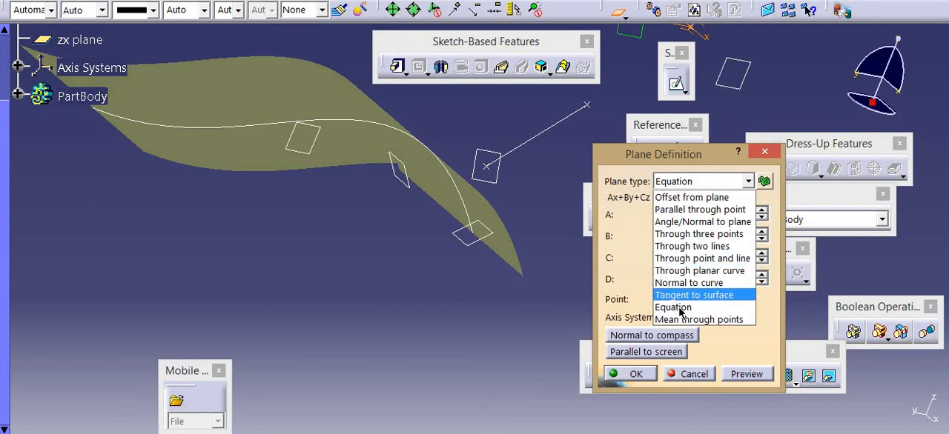
click(682, 319)
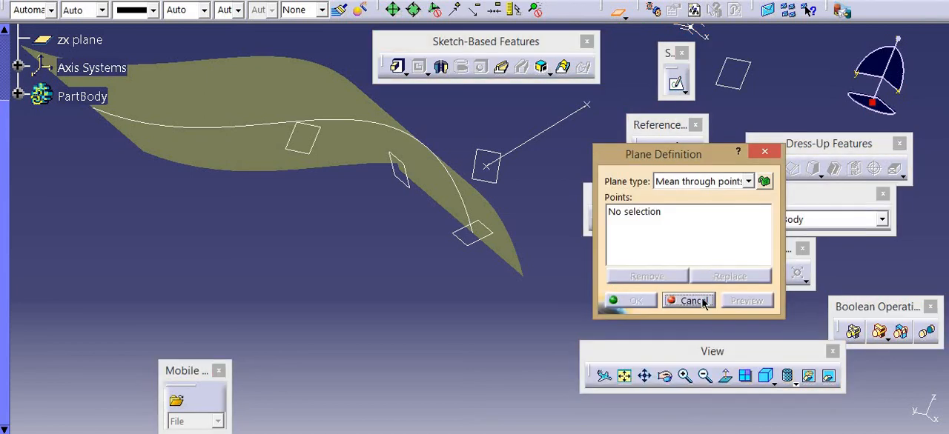
click(693, 301)
Delete the line between the two points and the extruded surface, including all their children
click(537, 139)
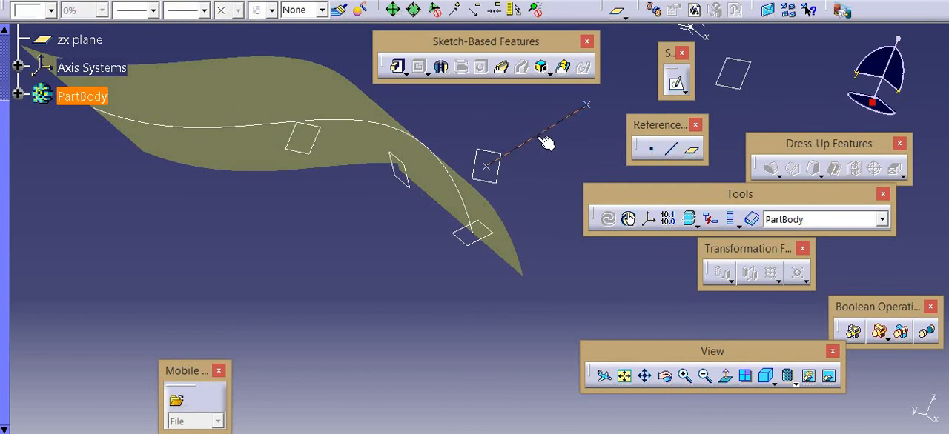
key(Delete)
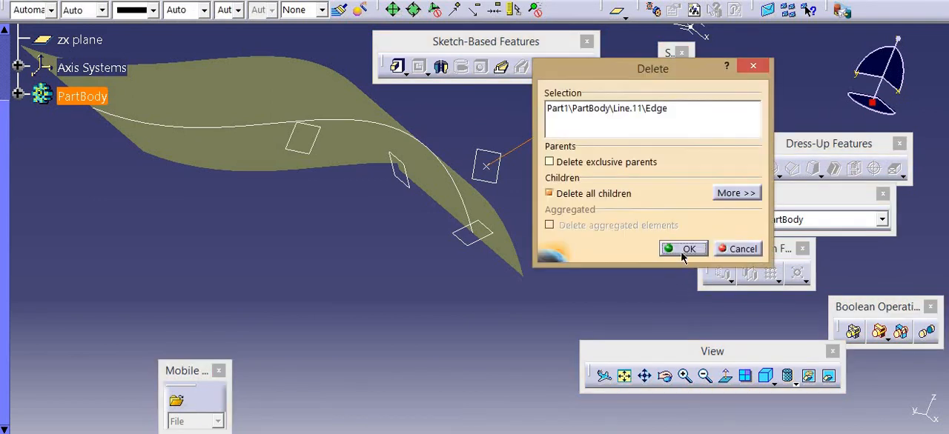
click(683, 249)
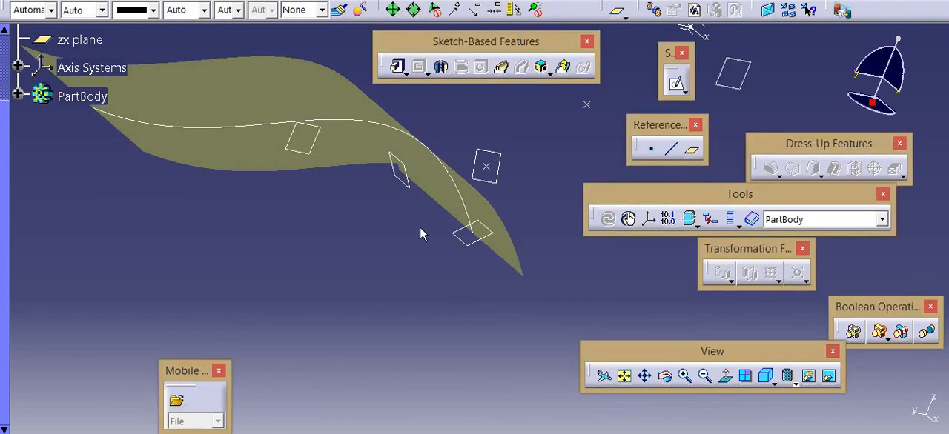
click(434, 187)
key(Delete)
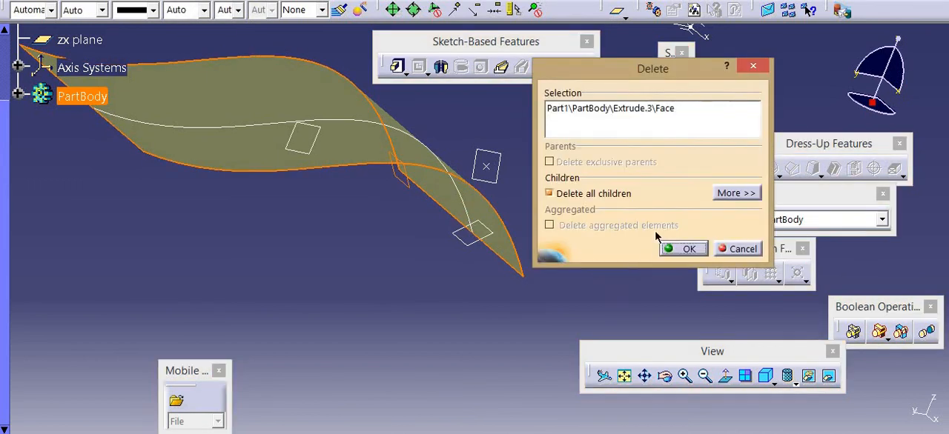
click(672, 247)
Delete the spline sketch together with the planes that depend on it
middle_drag(369, 128, 433, 235)
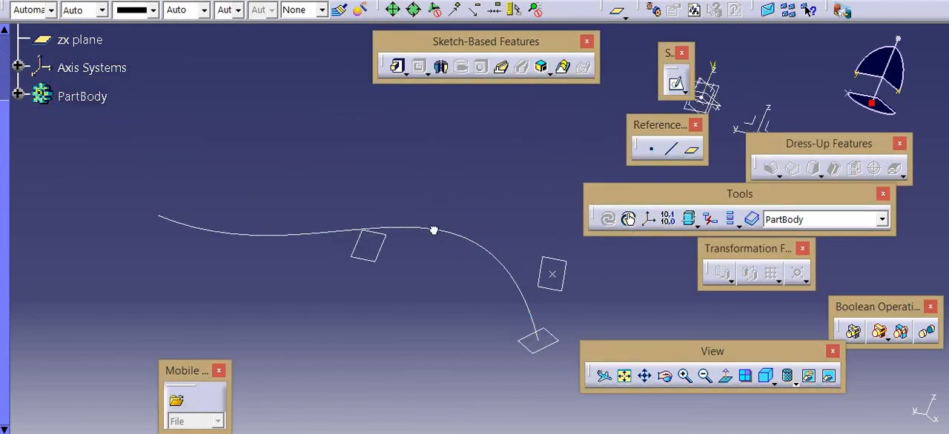
click(435, 236)
key(Delete)
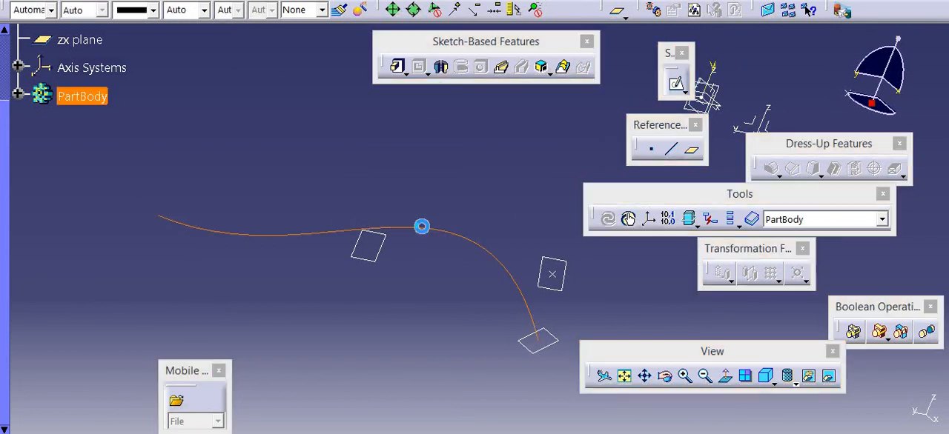
click(679, 249)
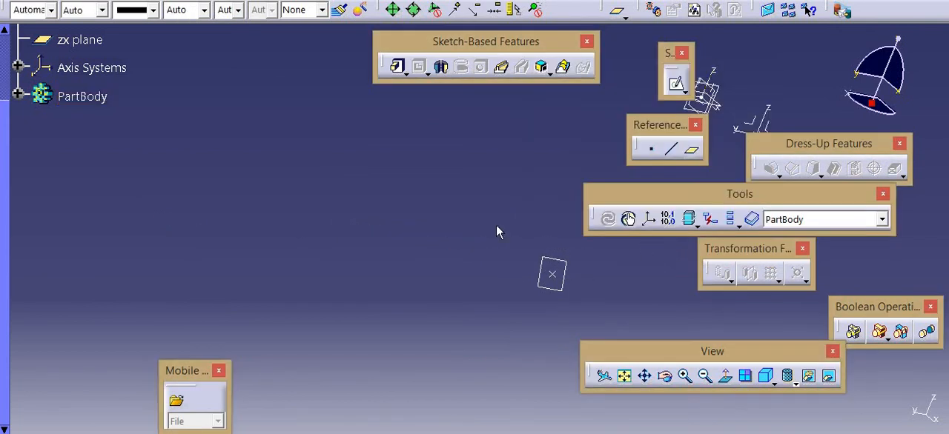
Delete the added axis system that lies apart from the origin planes
mouse_move(403, 190)
middle_down()
mouse_move(422, 184)
mouse_move(378, 216)
mouse_move(231, 258)
mouse_move(118, 271)
middle_up()
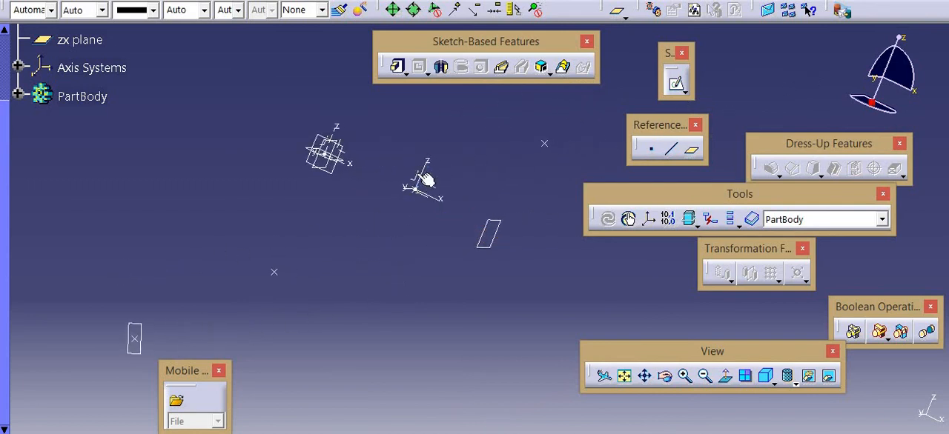
click(418, 170)
click(417, 173)
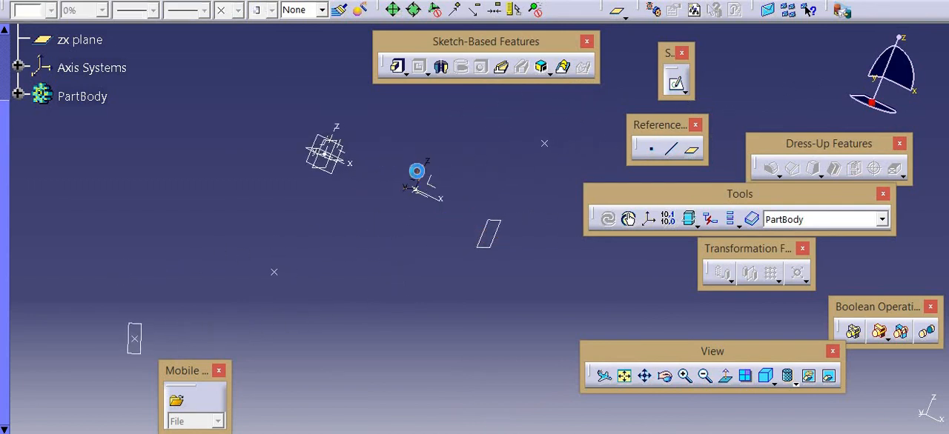
key(Delete)
click(685, 247)
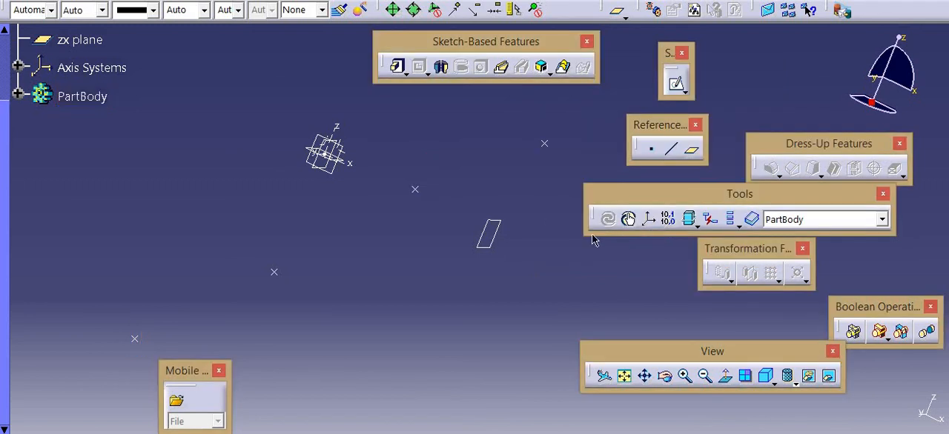
Create a Mean through points plane from the four separate points spread diagonally across the model space
click(692, 151)
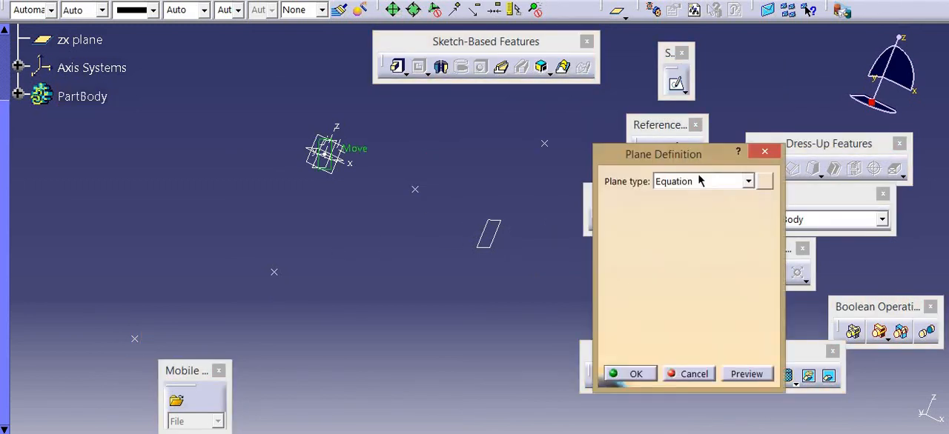
click(701, 182)
click(699, 320)
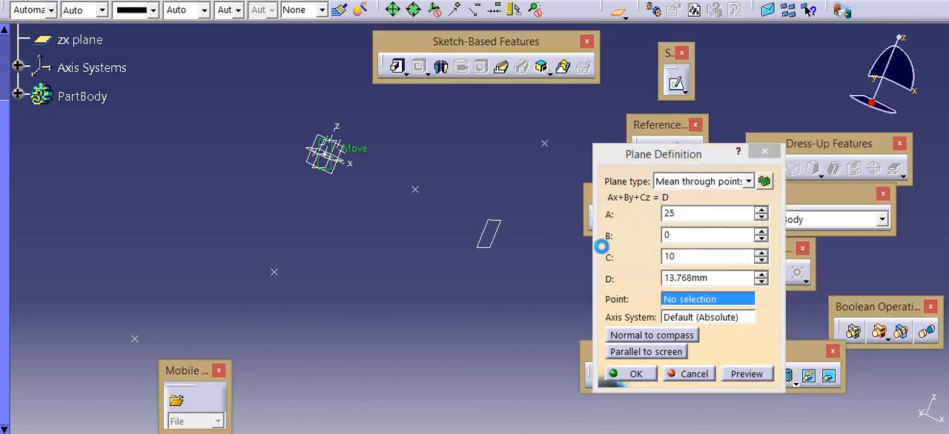
click(544, 144)
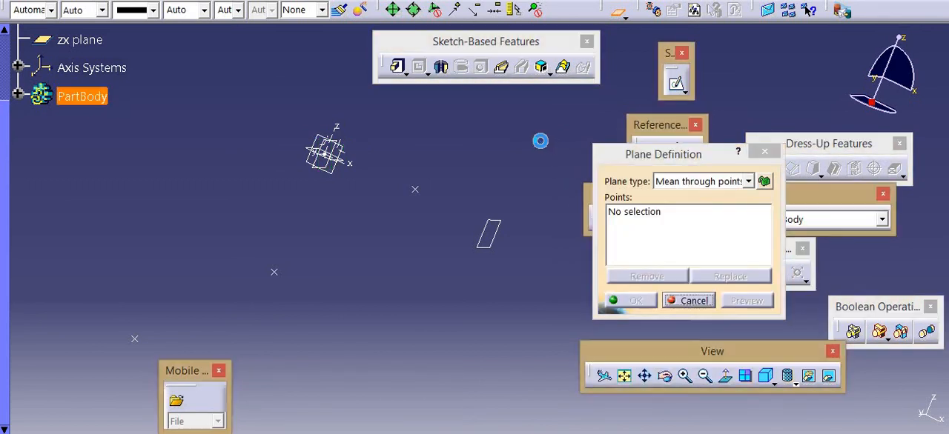
click(413, 191)
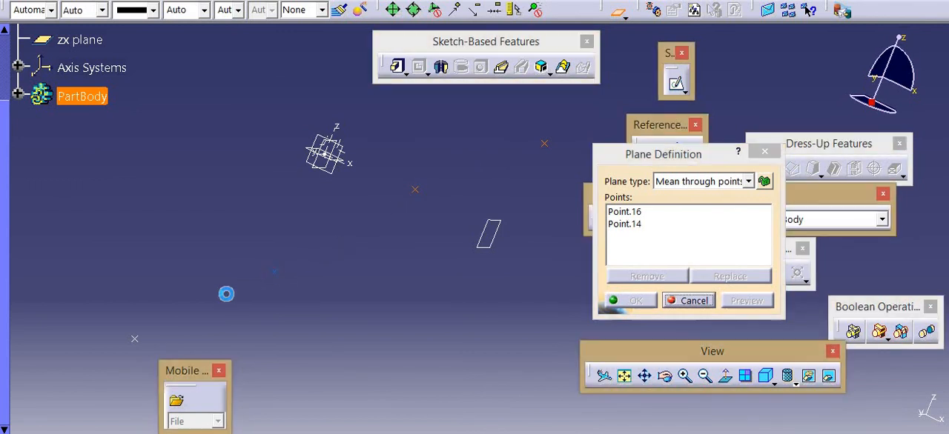
click(136, 340)
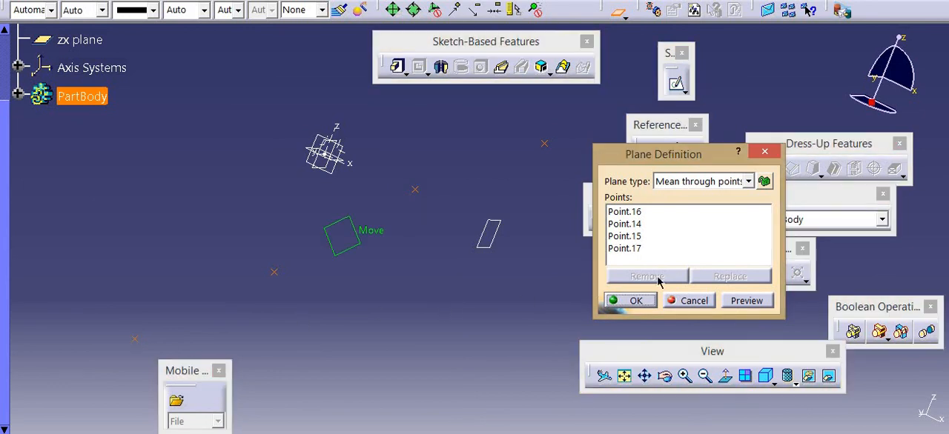
middle_drag(428, 135, 389, 174)
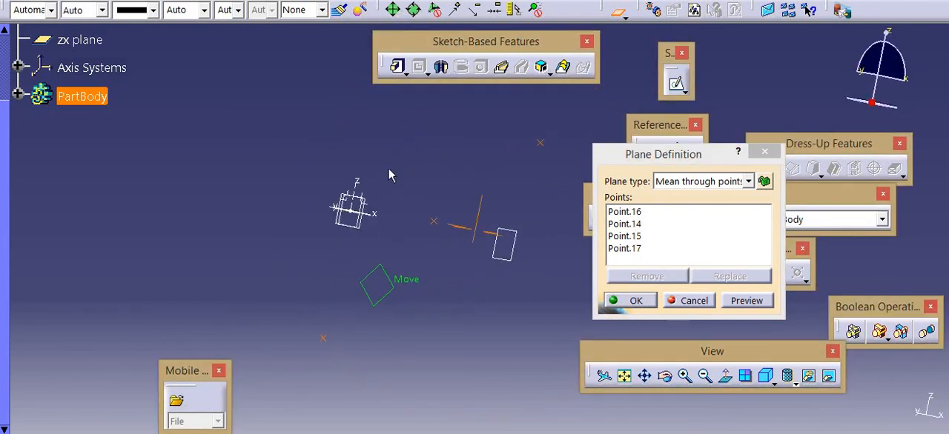
click(731, 307)
click(636, 301)
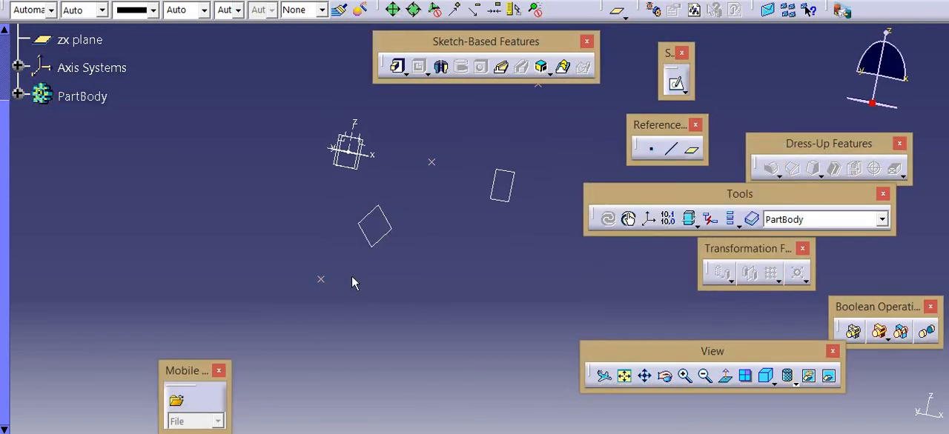
Delete all the remaining points, added planes and the axis system, leaving only the origin planes
ctrl+middle_drag(404, 256, 361, 311)
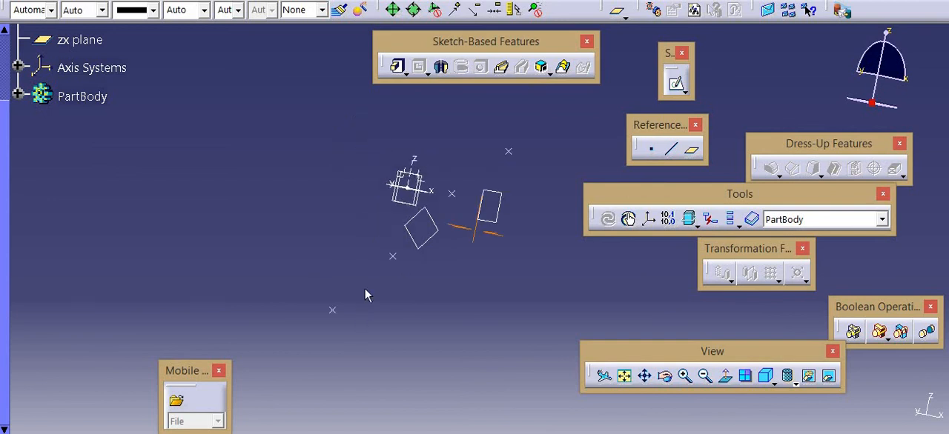
drag(199, 114, 476, 320)
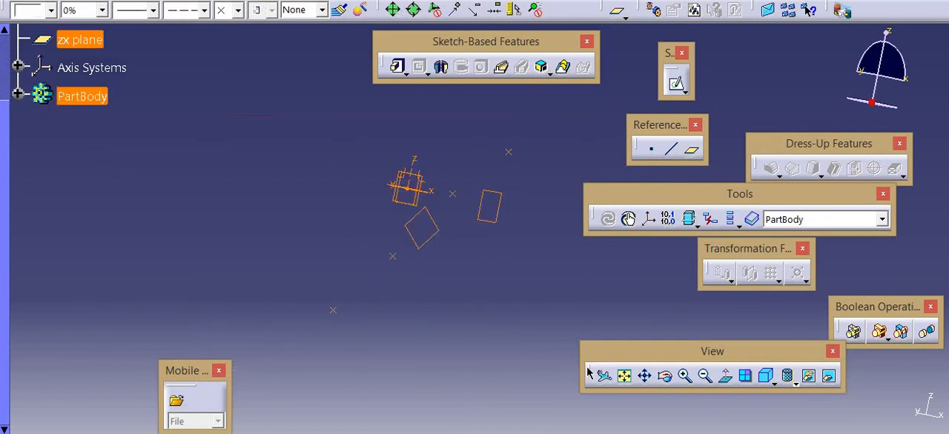
key(Delete)
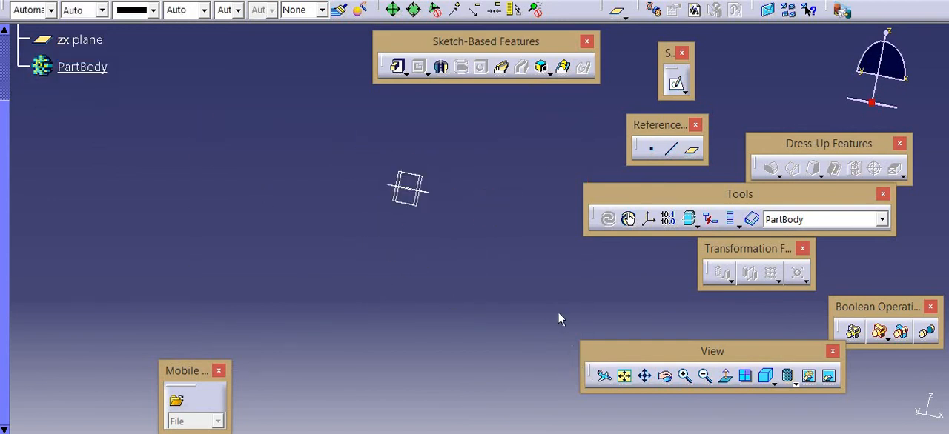